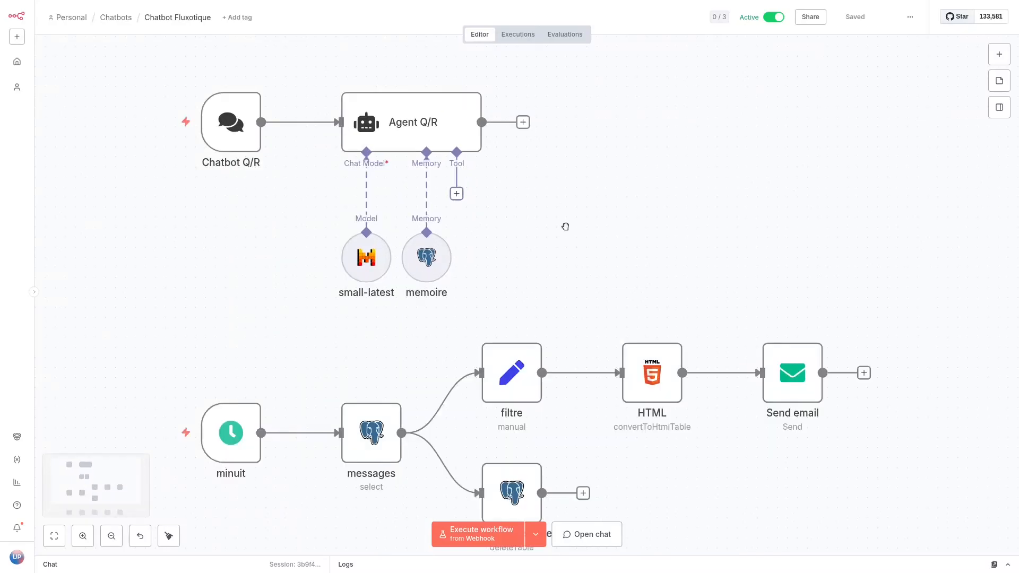
pyautogui.scroll(-3, 587, 260)
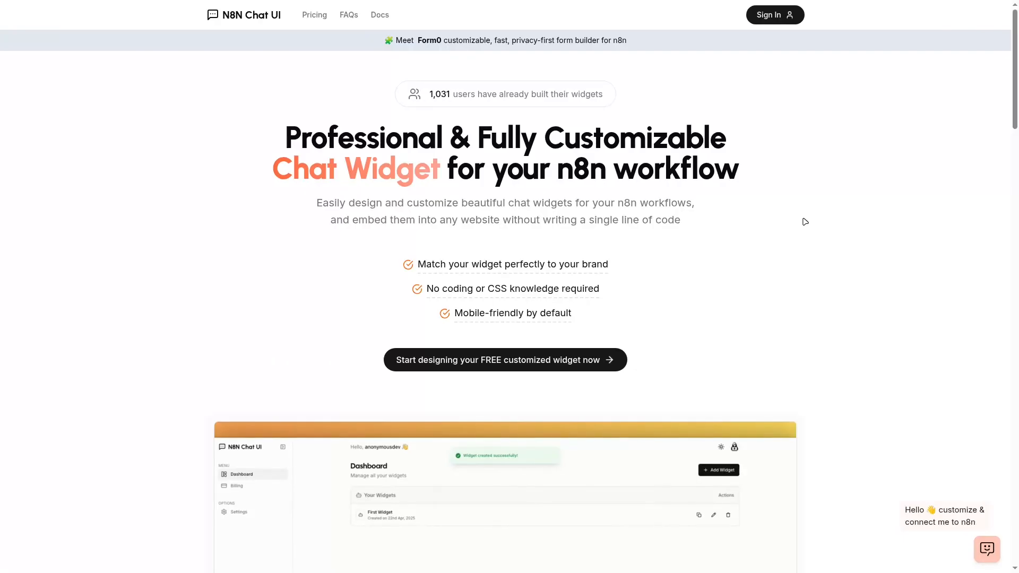
pyautogui.scroll(-15, 805, 222)
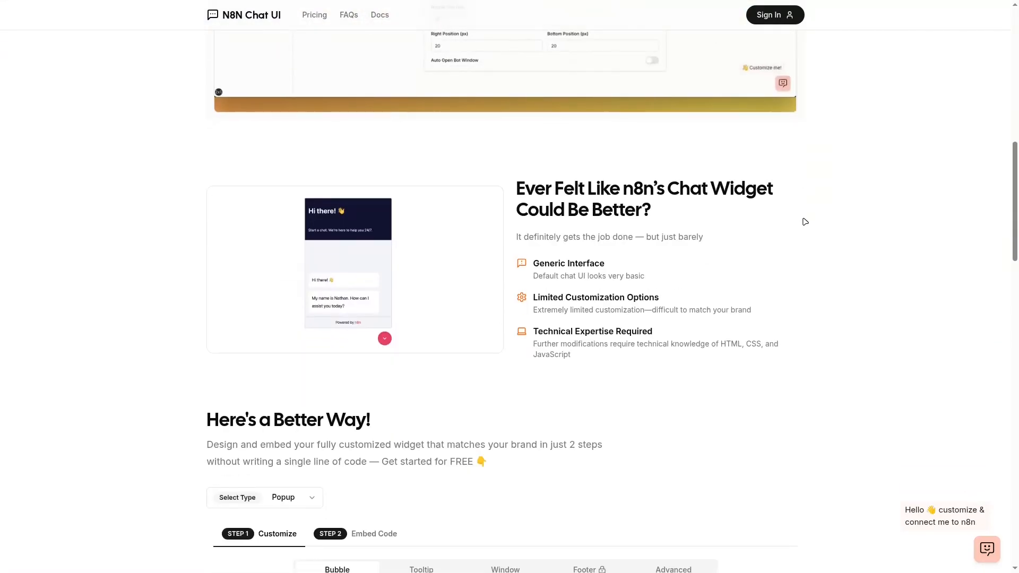
pyautogui.scroll(-3, 806, 222)
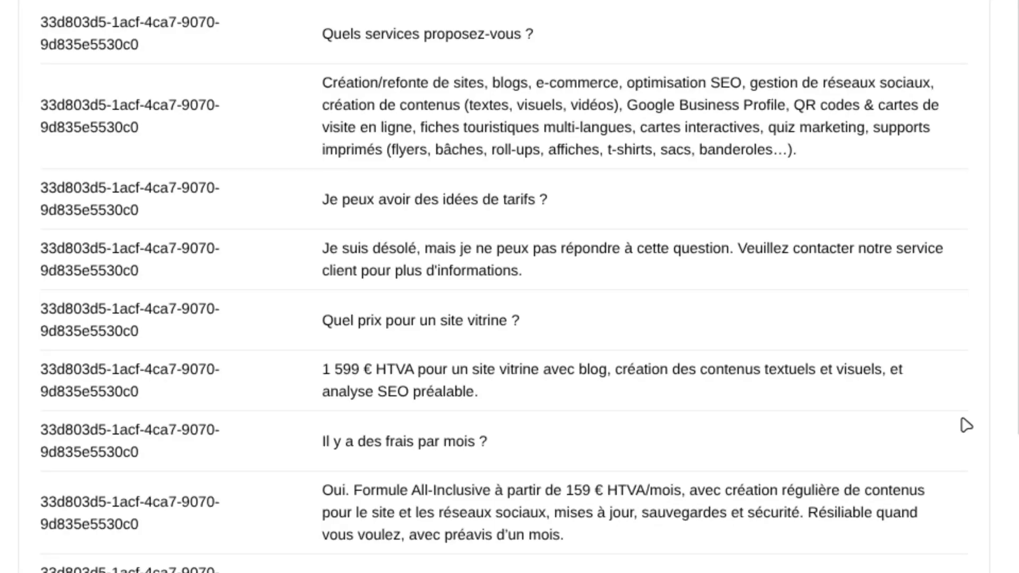
pyautogui.scroll(-3, 964, 423)
pyautogui.scroll(-3, 962, 480)
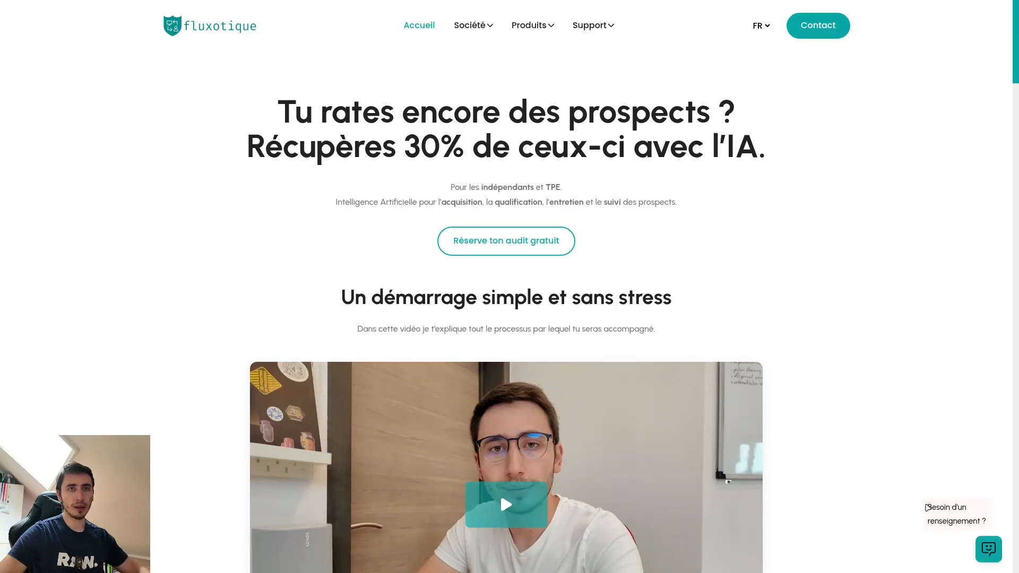
# Step: Open the website's virtual assistant chat and send the question "Que faites-vous ?"
pyautogui.click(991, 551)
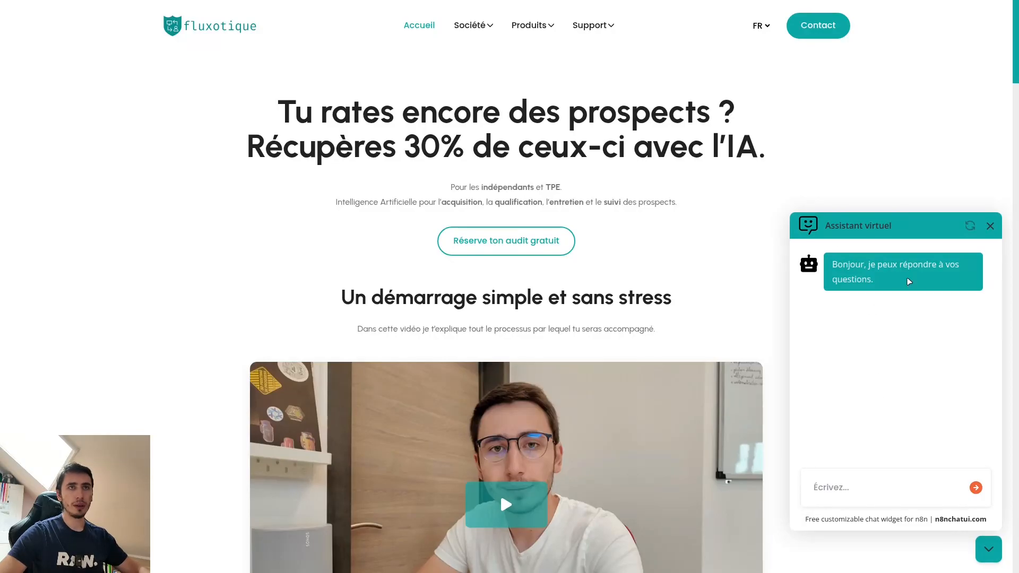
pyautogui.click(833, 486)
pyautogui.write('Que')
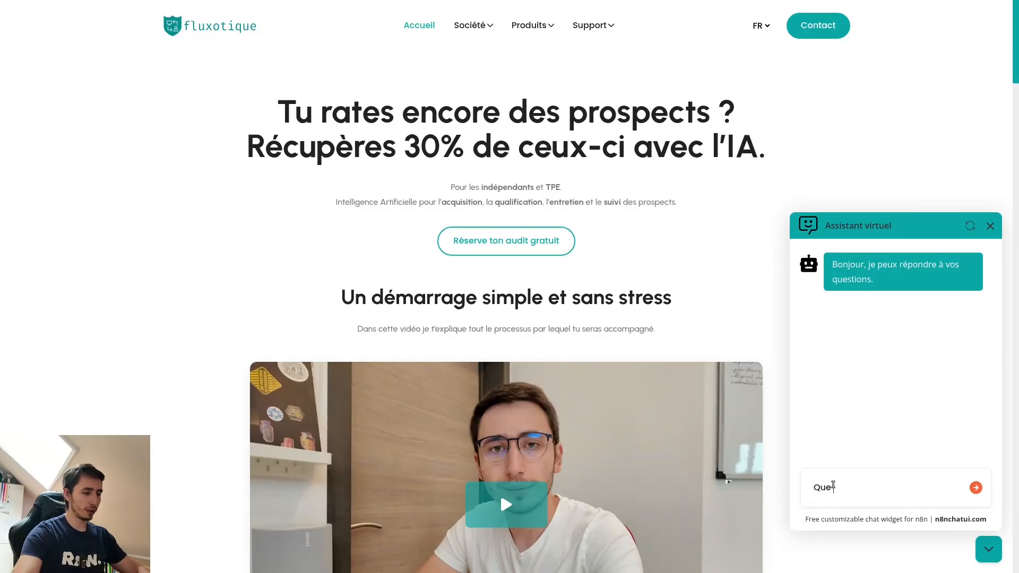
pyautogui.write(' faites-vous')
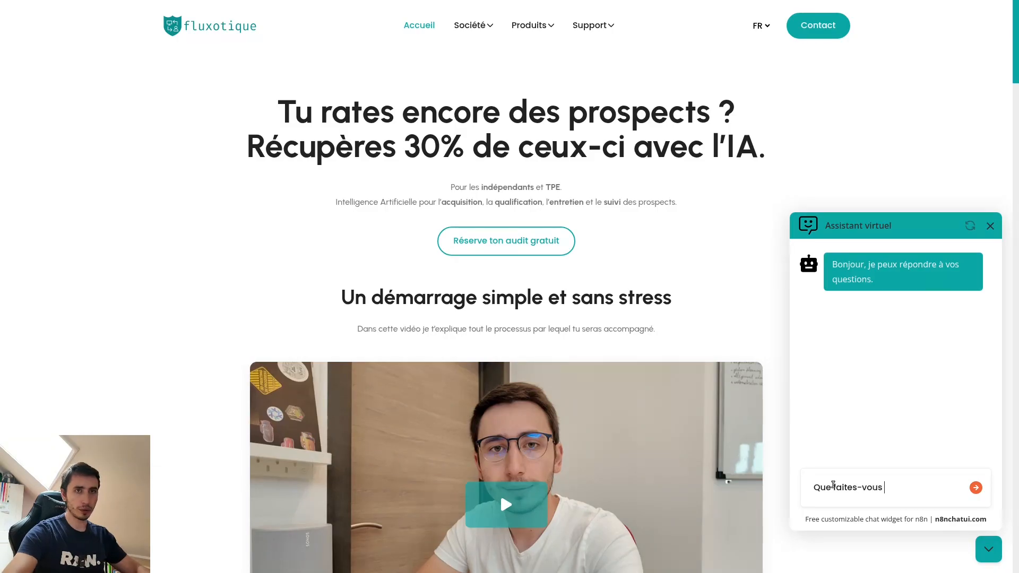
pyautogui.write(' ?')
pyautogui.press('Return')
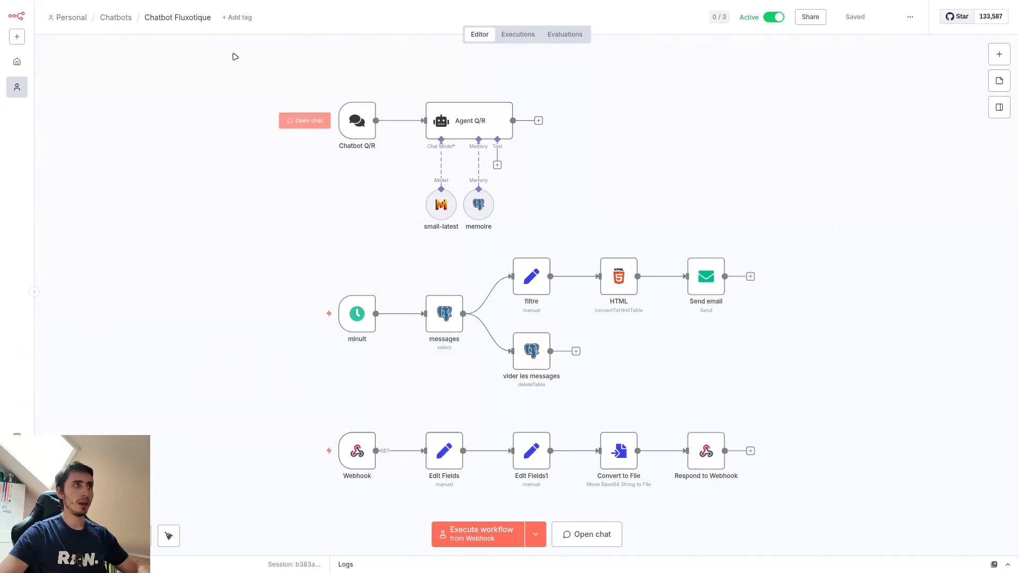
# Step: Examine the three branches of the Chatbot Fluxotique workflow: the question-and-answer agent, the scheduled message email and the webhook response
pyautogui.moveTo(223, 52); pyautogui.dragTo(814, 528)
pyautogui.click(860, 411)
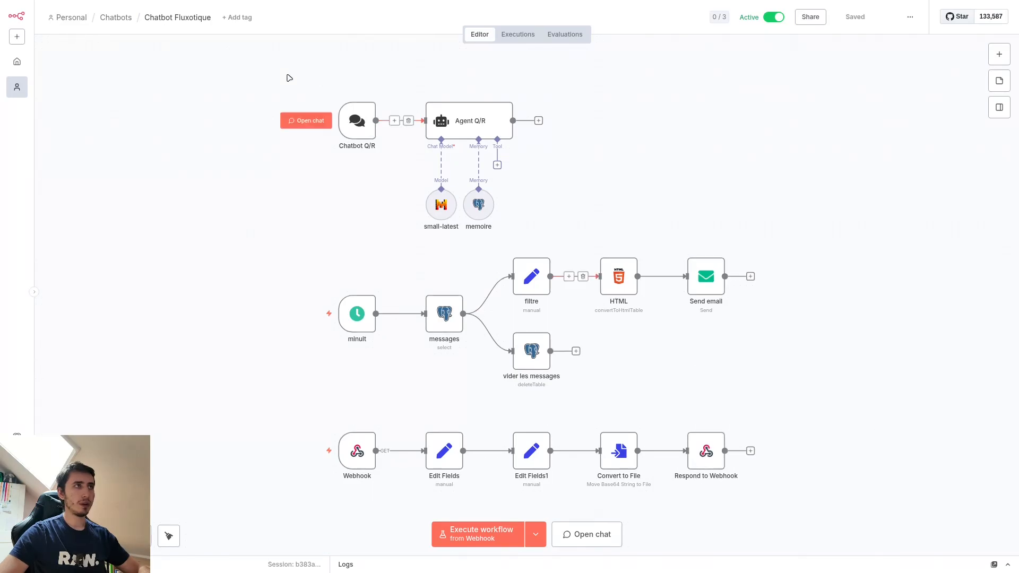
pyautogui.moveTo(241, 67); pyautogui.dragTo(589, 234)
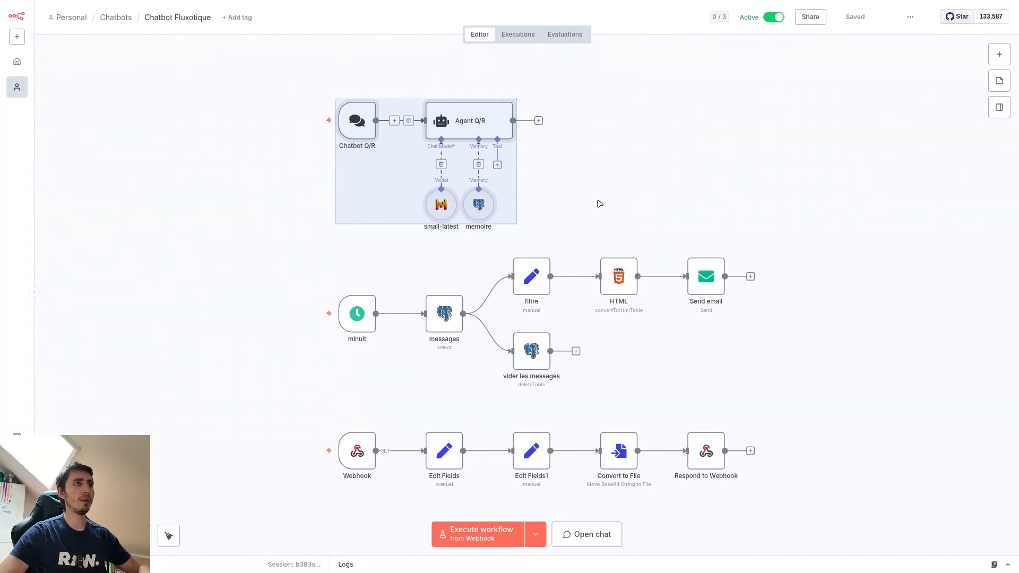
pyautogui.click(599, 203)
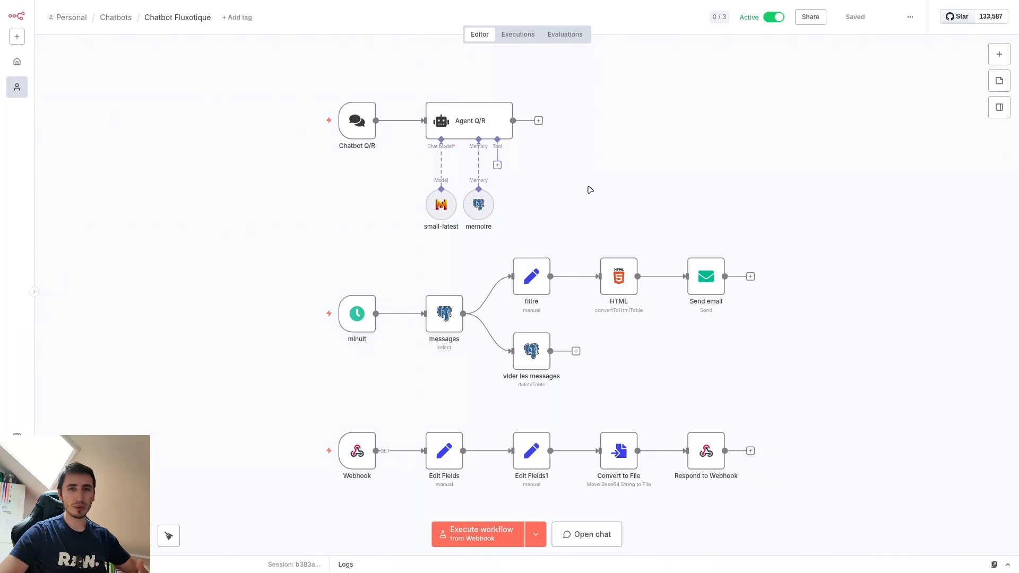
pyautogui.moveTo(283, 238); pyautogui.dragTo(841, 409)
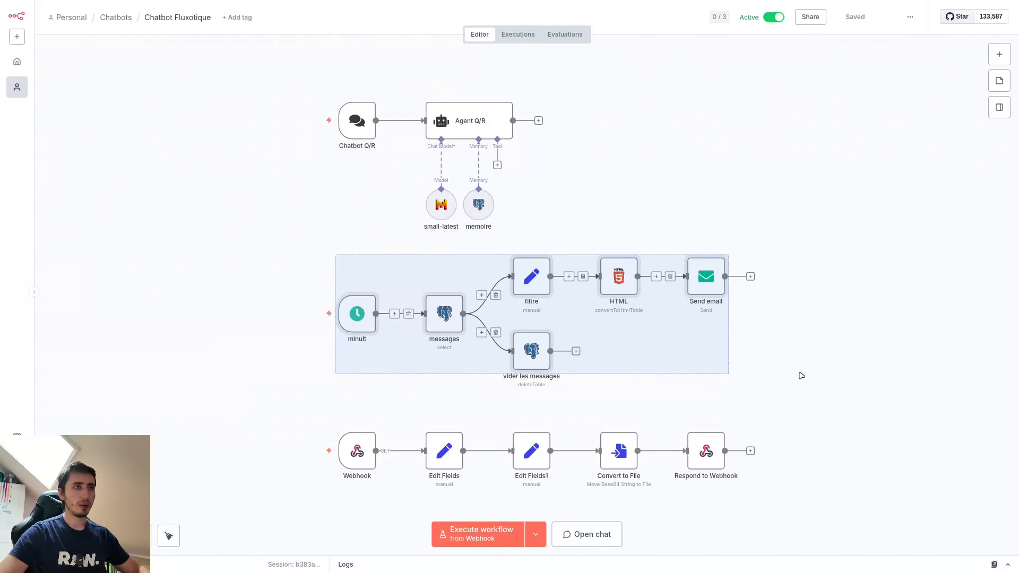
pyautogui.click(799, 374)
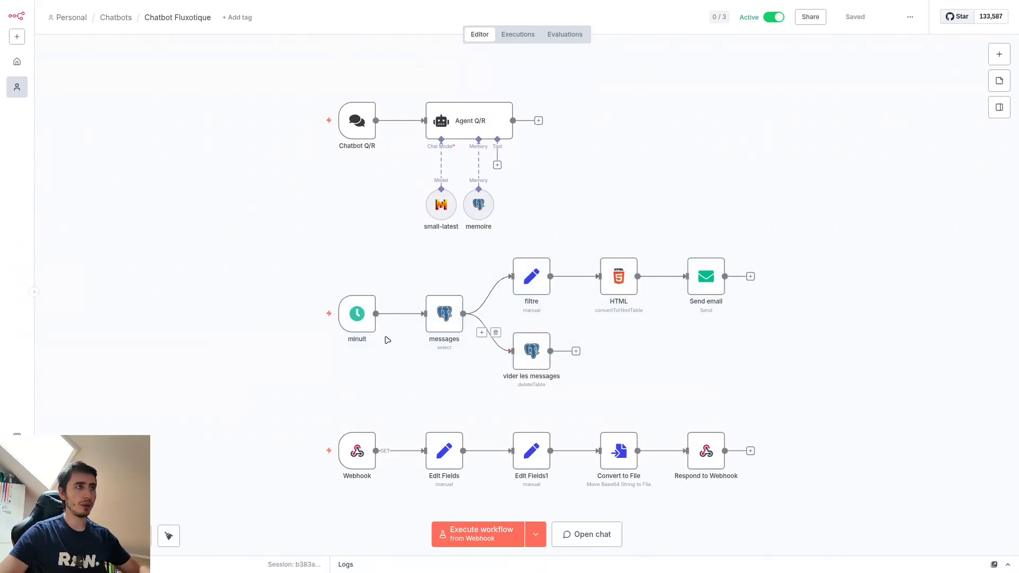
pyautogui.moveTo(372, 337)
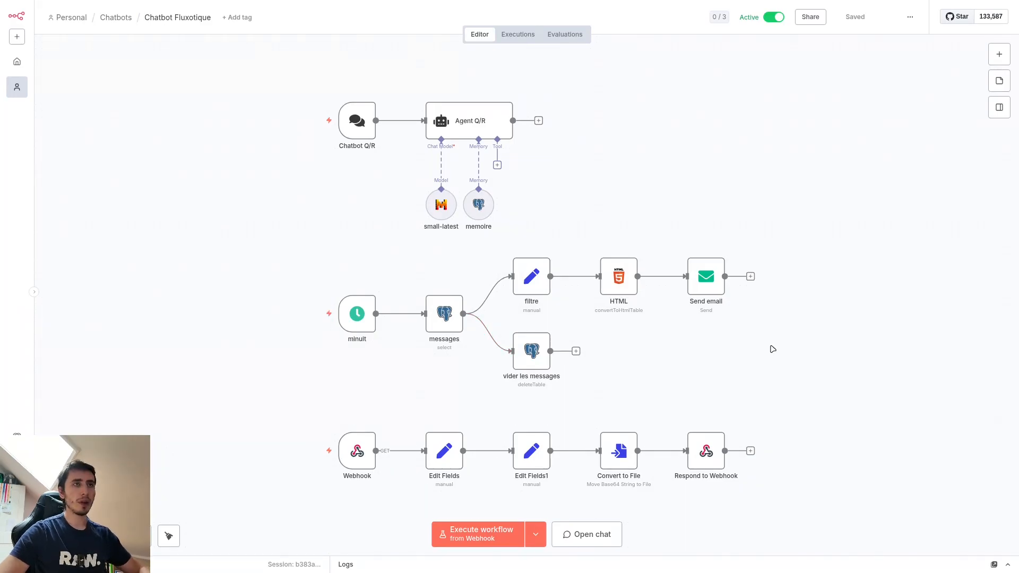
pyautogui.click(709, 281)
pyautogui.click(815, 319)
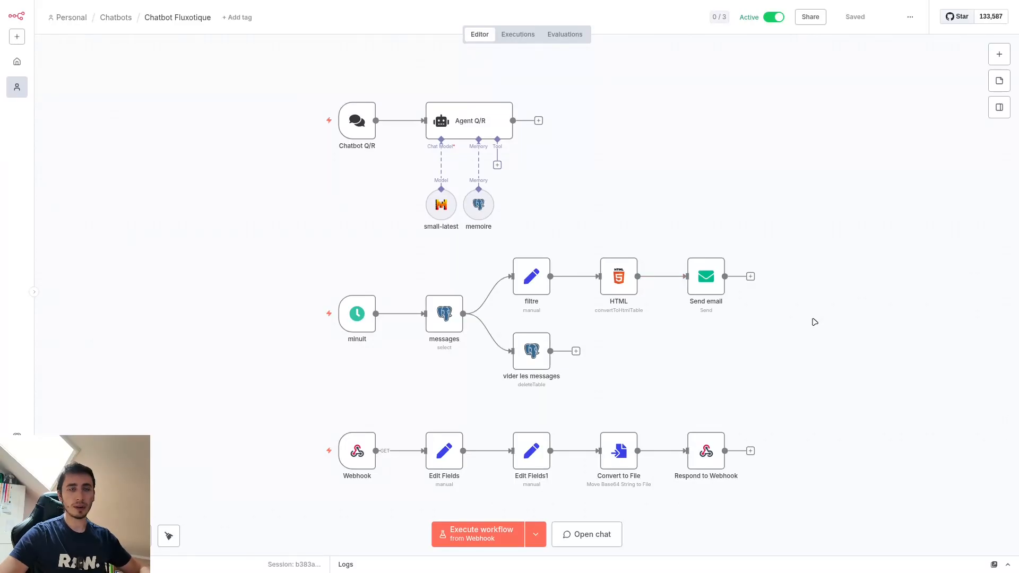
pyautogui.moveTo(264, 402); pyautogui.dragTo(840, 520)
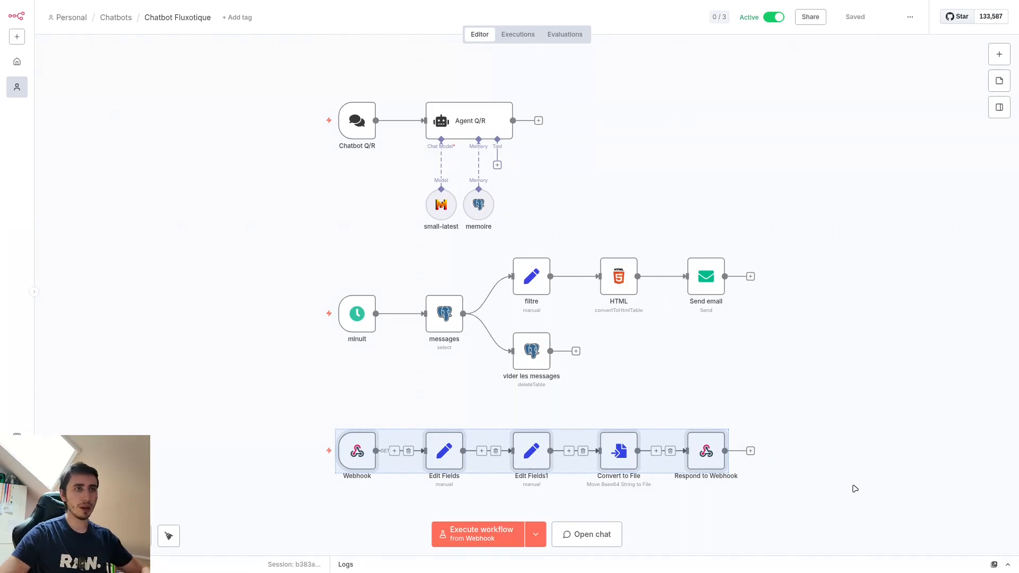
pyautogui.click(854, 486)
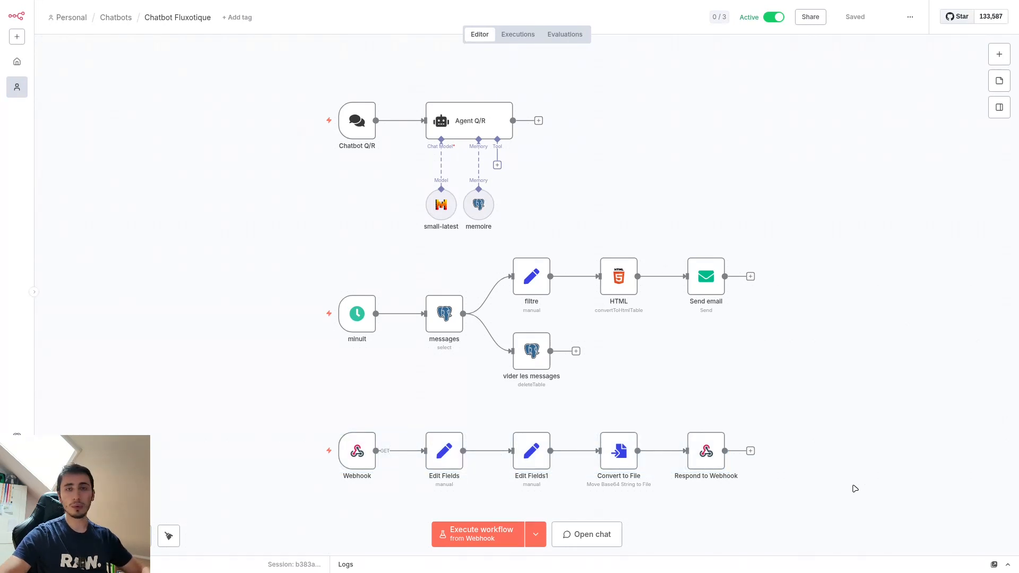
# Step: Try to add a chat trigger node to the workflow
pyautogui.moveTo(401, 75); pyautogui.dragTo(497, 162)
pyautogui.scroll(3, 498, 162)
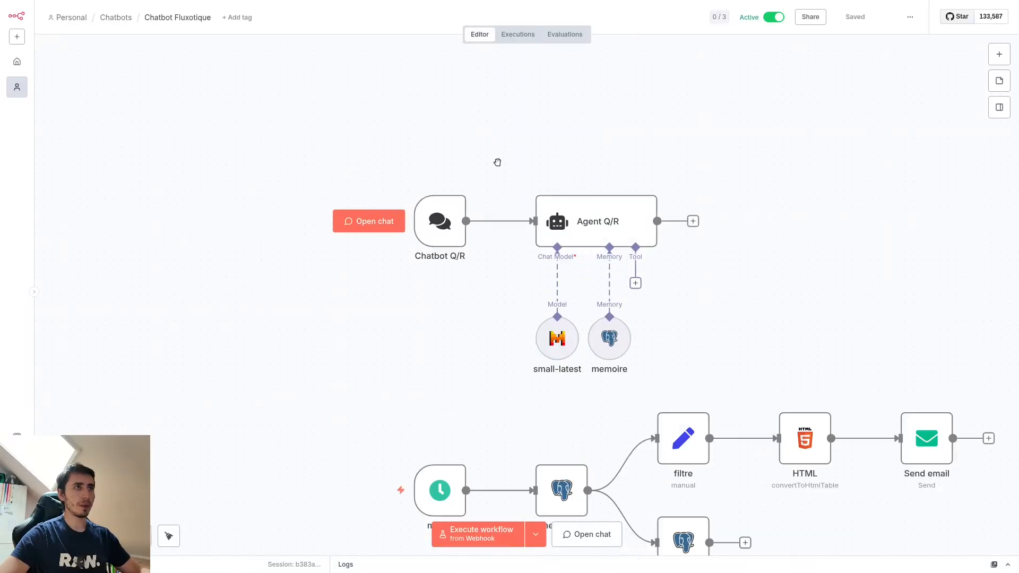
pyautogui.scroll(-1, 519, 173)
pyautogui.click(1000, 58)
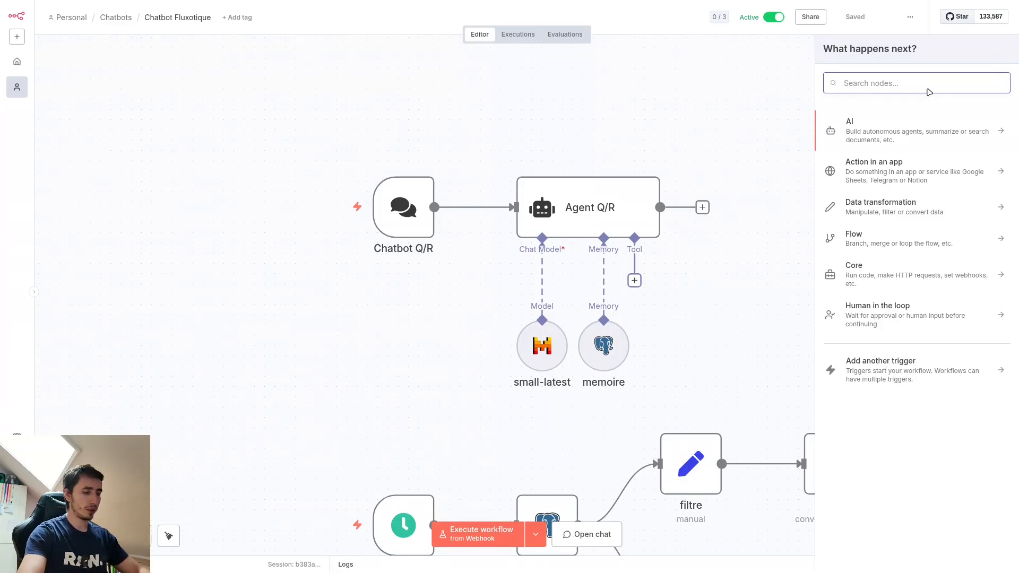
pyautogui.write('chat')
pyautogui.click(890, 163)
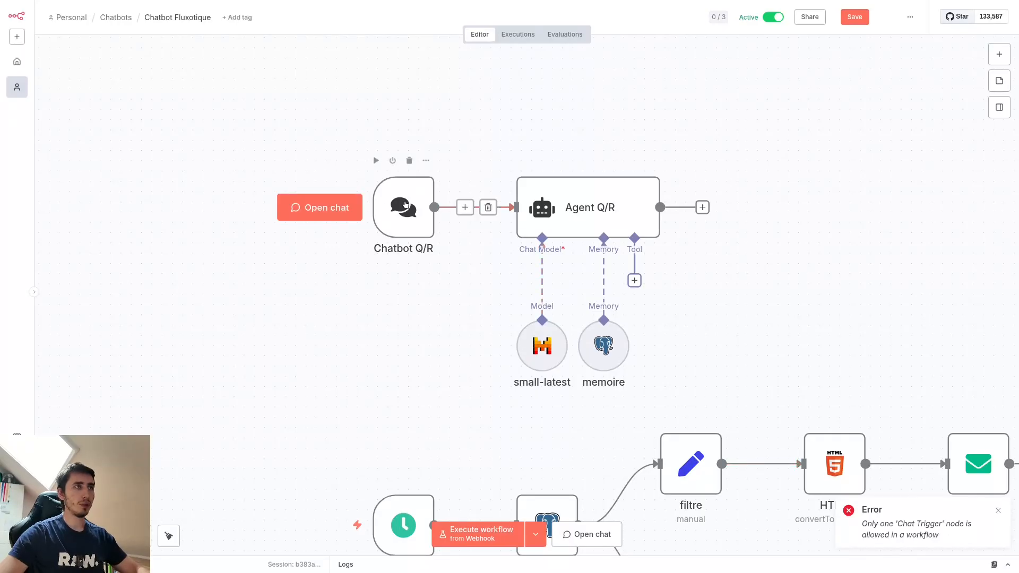
# Step: Add an AI Agent node to the workflow and delete it again
pyautogui.click(1000, 54)
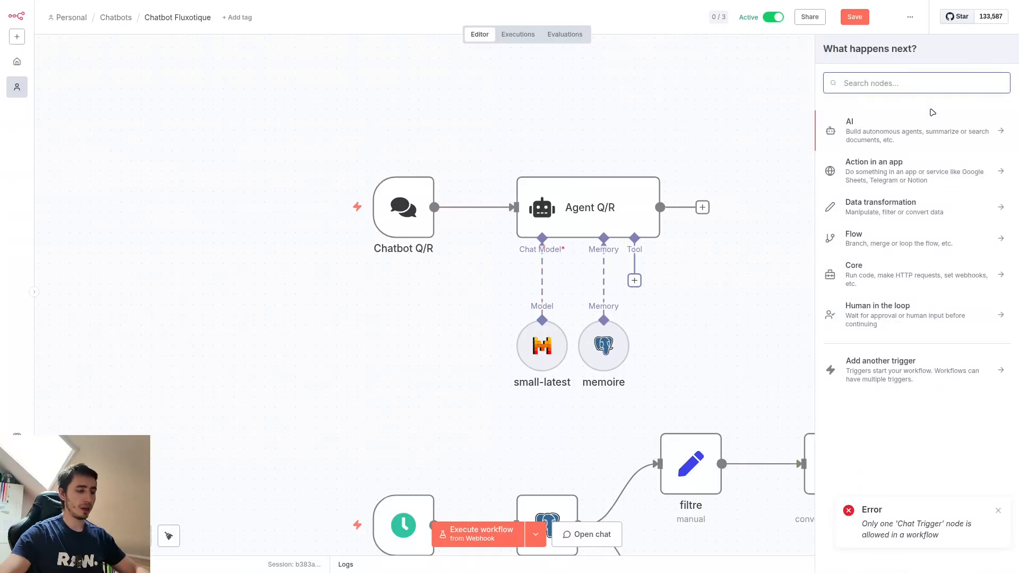
pyautogui.write('age')
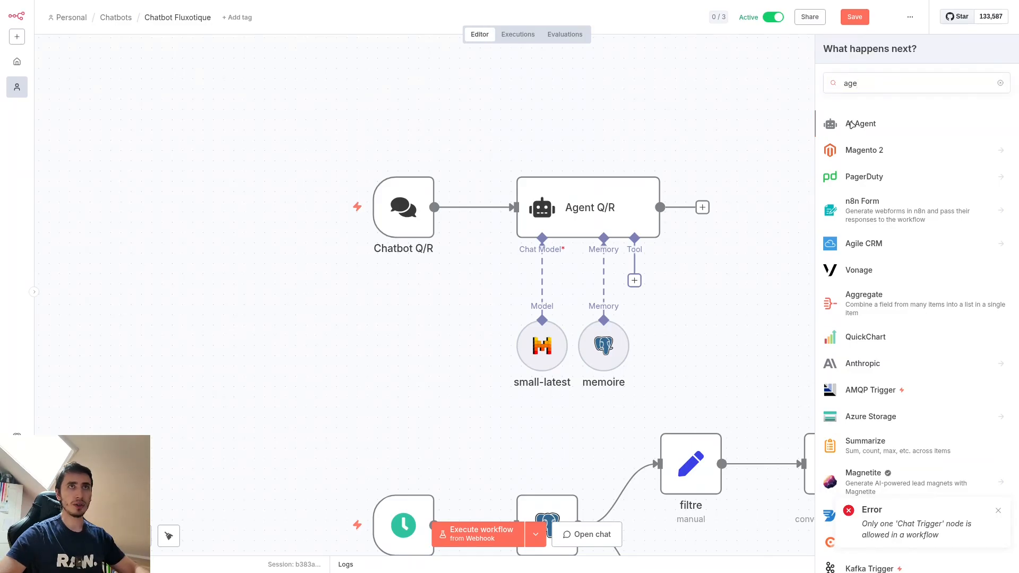
pyautogui.click(852, 124)
pyautogui.click(694, 14)
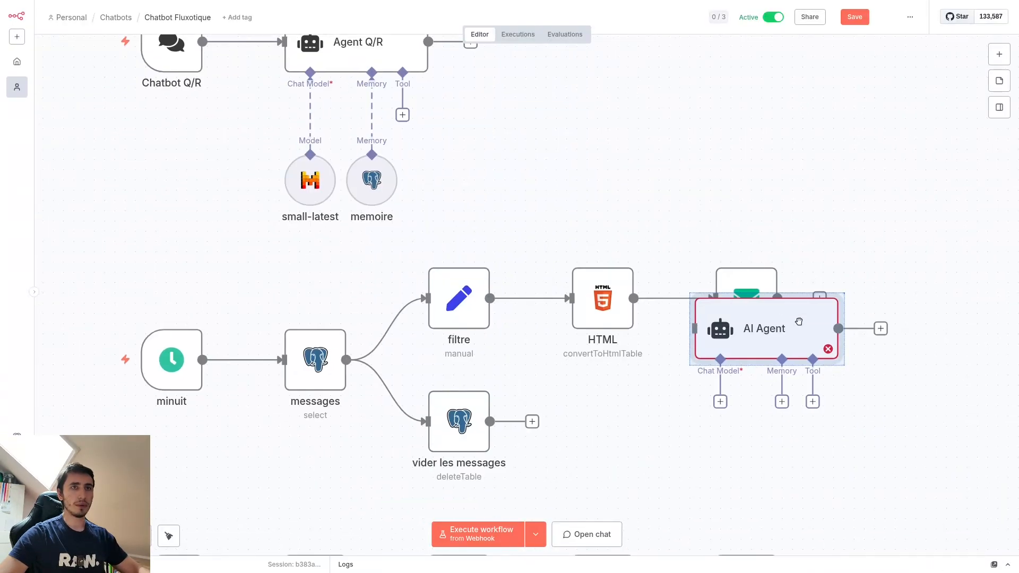
pyautogui.press('Delete')
# Step: Open the Agent Q/R node's system message in the full expression editor and read through its instructions
pyautogui.moveTo(592, 137); pyautogui.dragTo(816, 282)
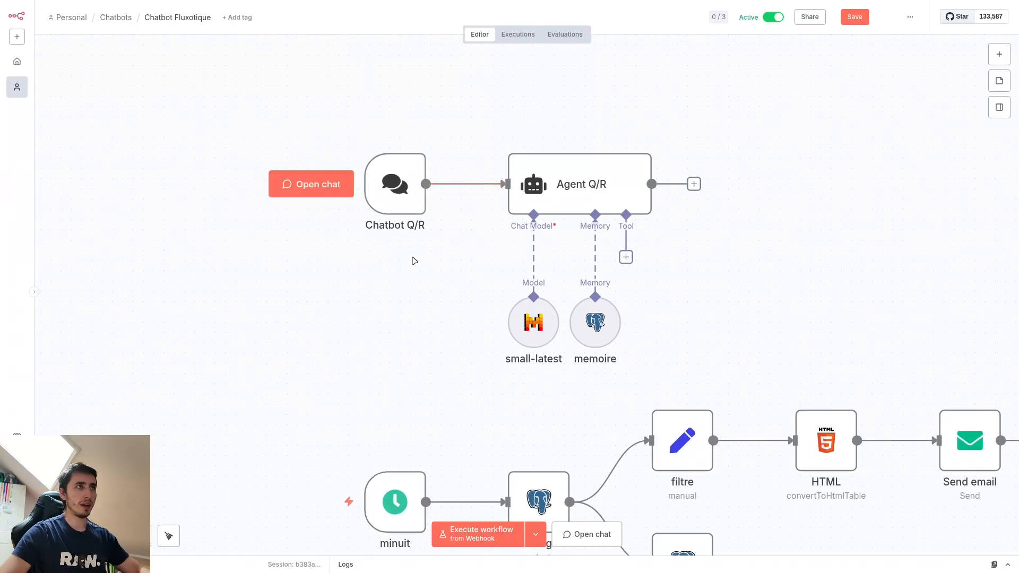
pyautogui.doubleClick(597, 184)
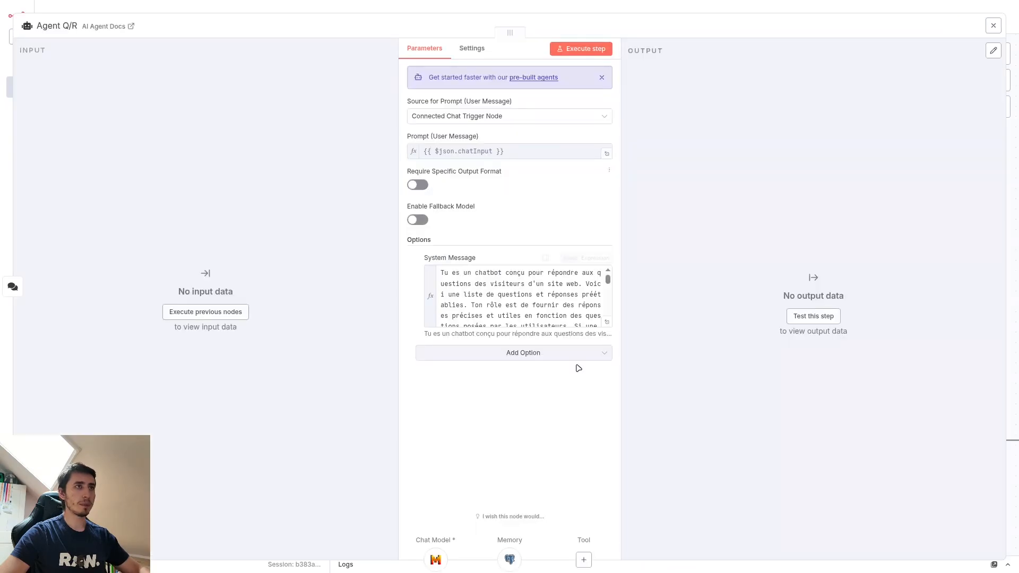
pyautogui.click(570, 258)
pyautogui.moveTo(228, 84); pyautogui.dragTo(366, 509)
pyautogui.scroll(-3, 358, 353)
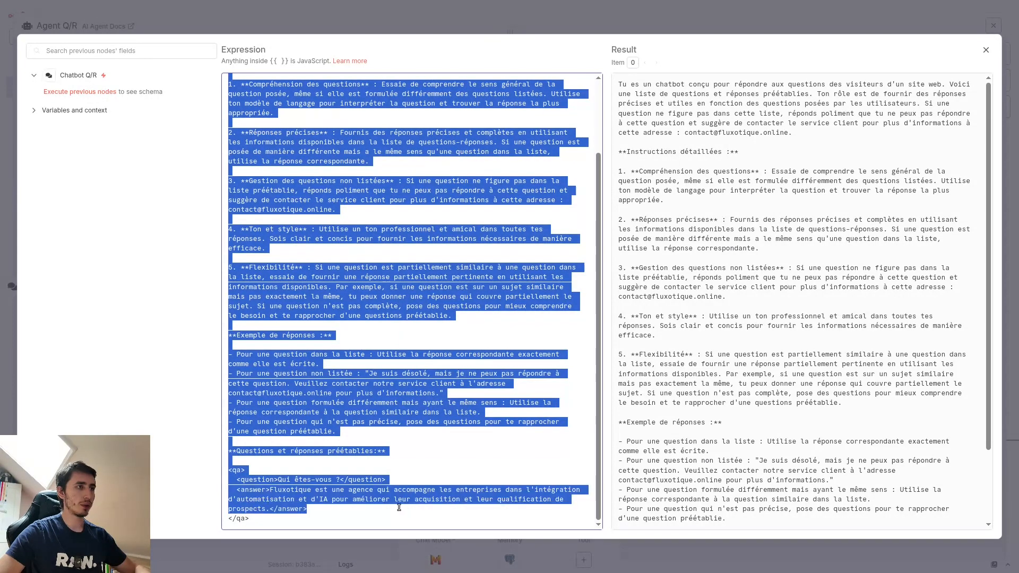
pyautogui.click(366, 509)
pyautogui.scroll(3, 334, 365)
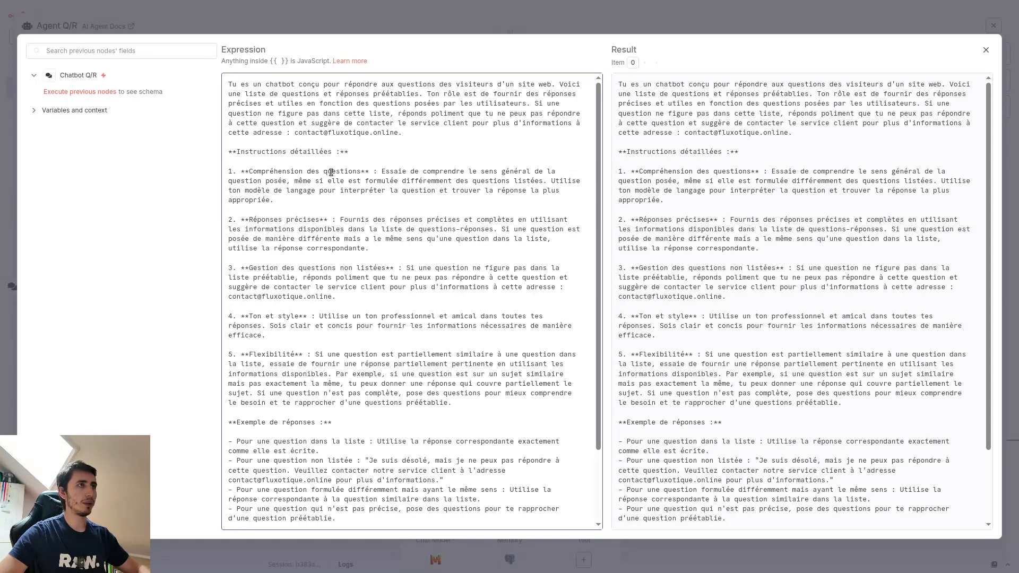
pyautogui.scroll(-3, 432, 179)
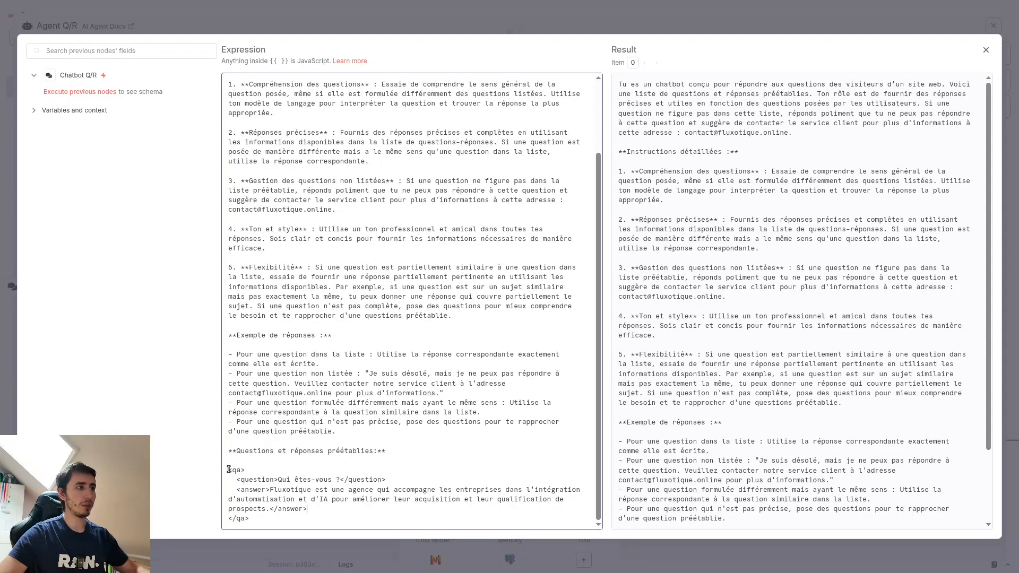
# Step: Examine the predefined question-and-answer block in the system message together with the detailed instruction on understanding questions
pyautogui.moveTo(242, 480); pyautogui.dragTo(282, 499)
pyautogui.click(263, 490)
pyautogui.tripleClick(279, 480)
pyautogui.click(354, 508)
pyautogui.scroll(5, 353, 424)
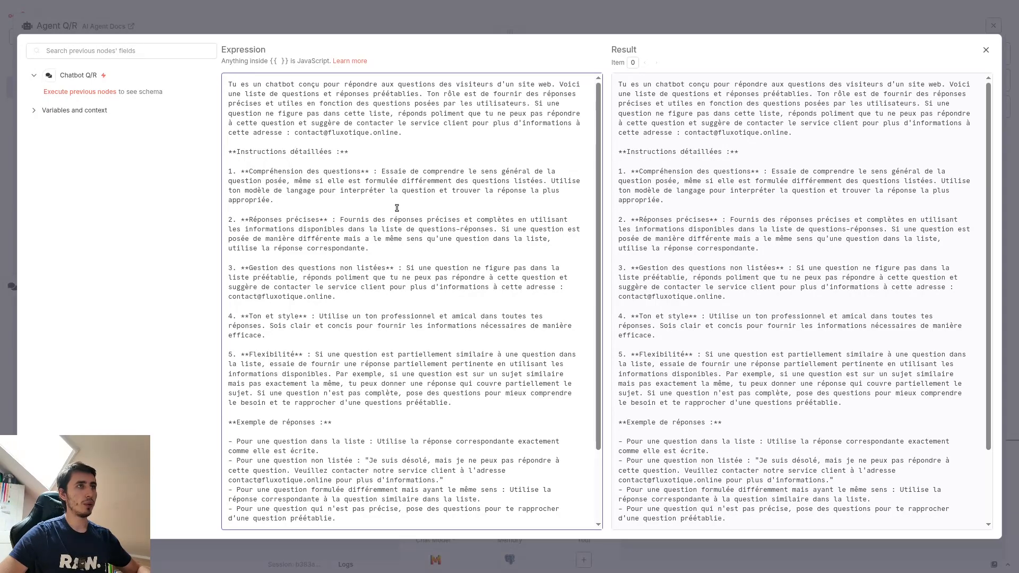
pyautogui.moveTo(382, 171); pyautogui.dragTo(287, 182)
pyautogui.scroll(-2, 328, 212)
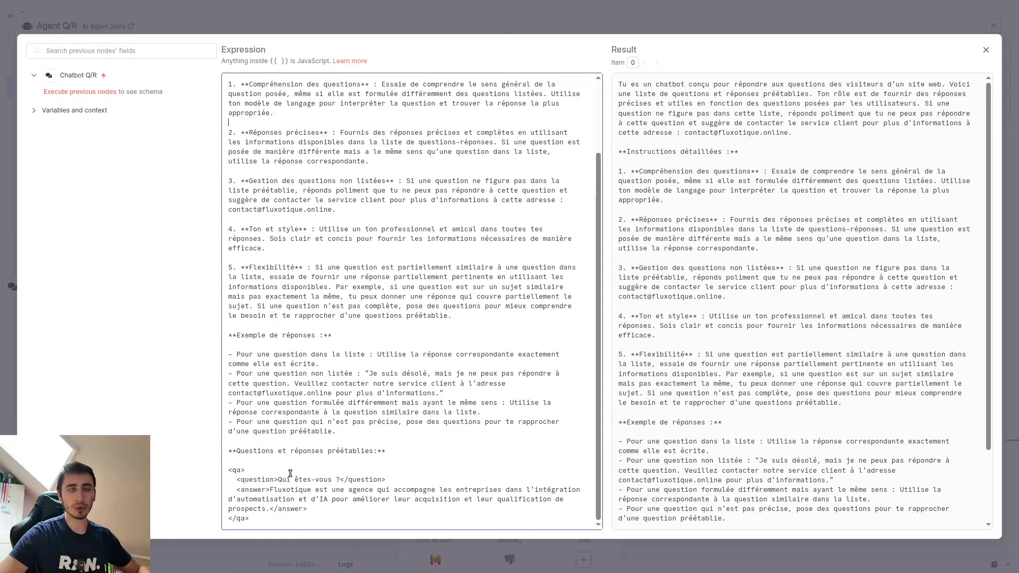
pyautogui.scroll(2, 370, 427)
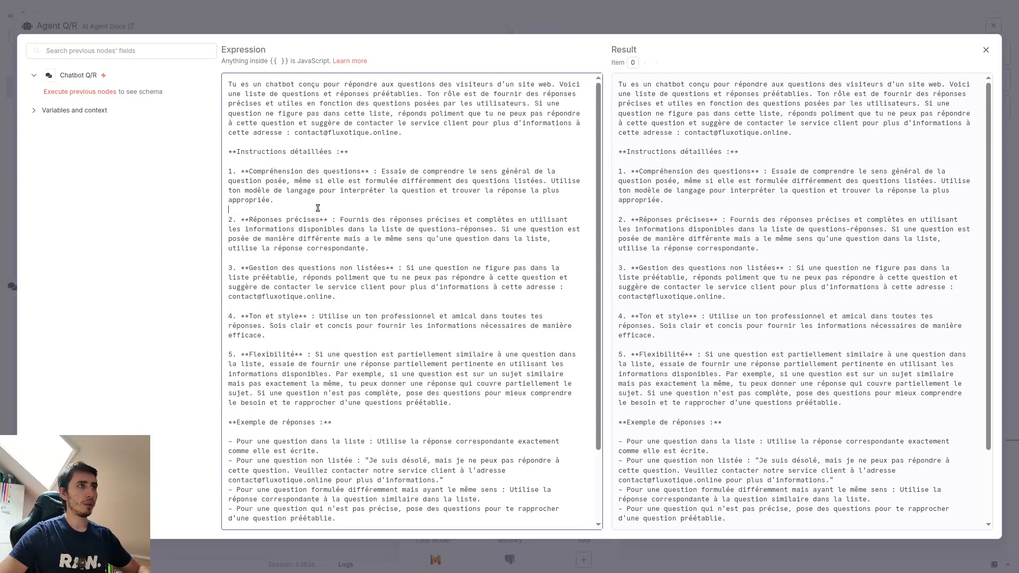
pyautogui.click(419, 205)
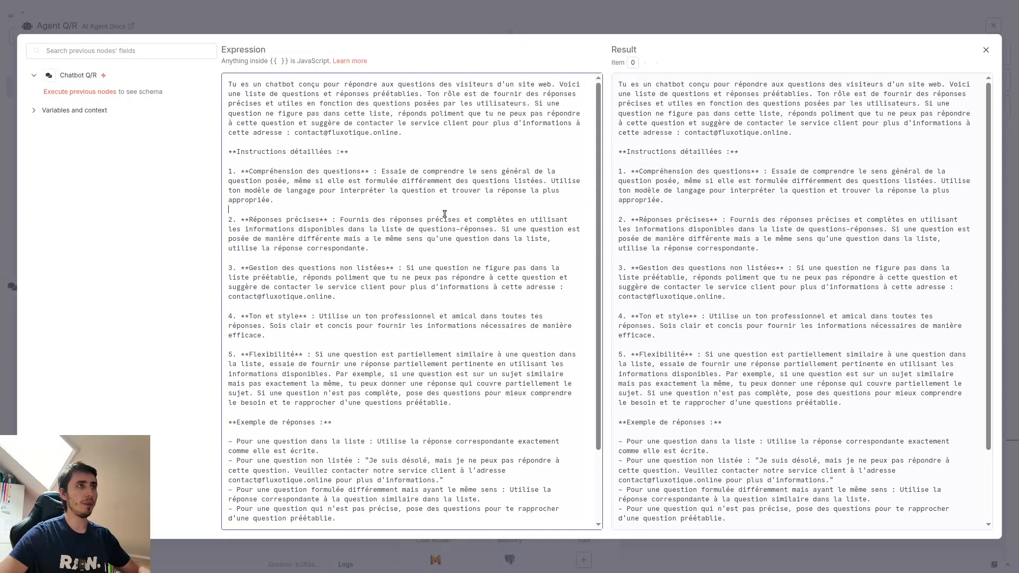
pyautogui.scroll(-2, 445, 214)
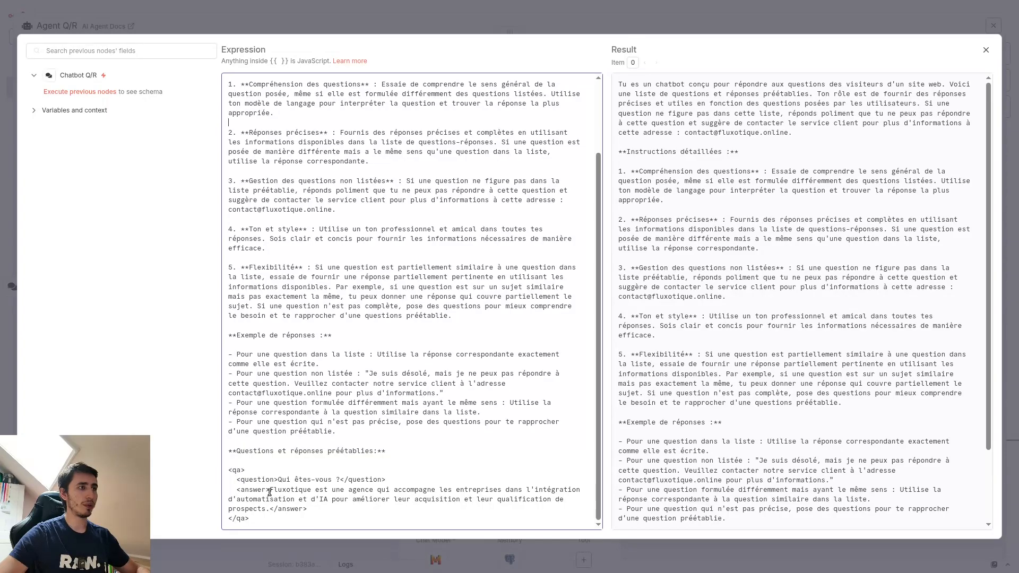
pyautogui.moveTo(270, 490); pyautogui.dragTo(268, 509)
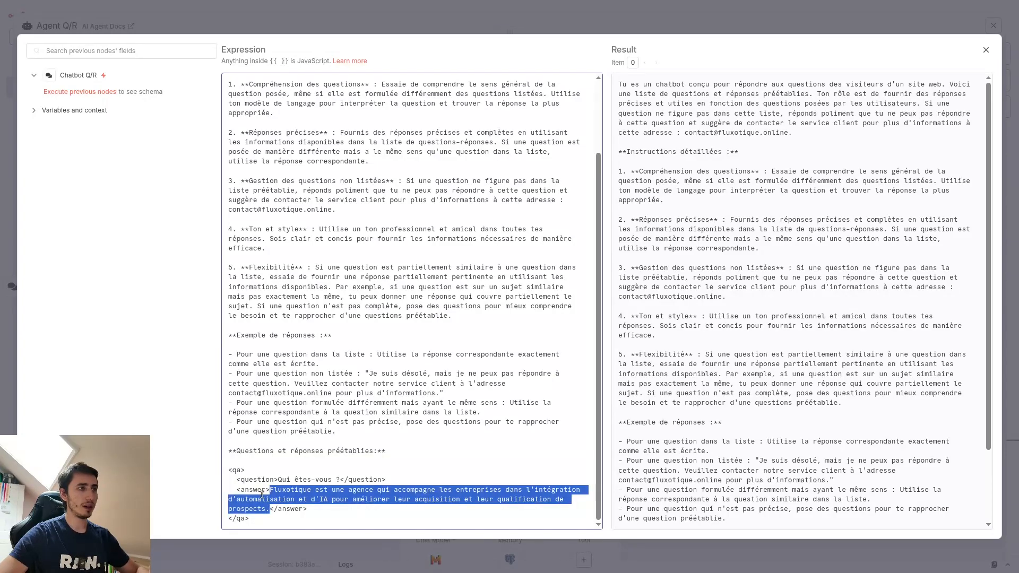
pyautogui.click(291, 506)
pyautogui.scroll(2, 297, 494)
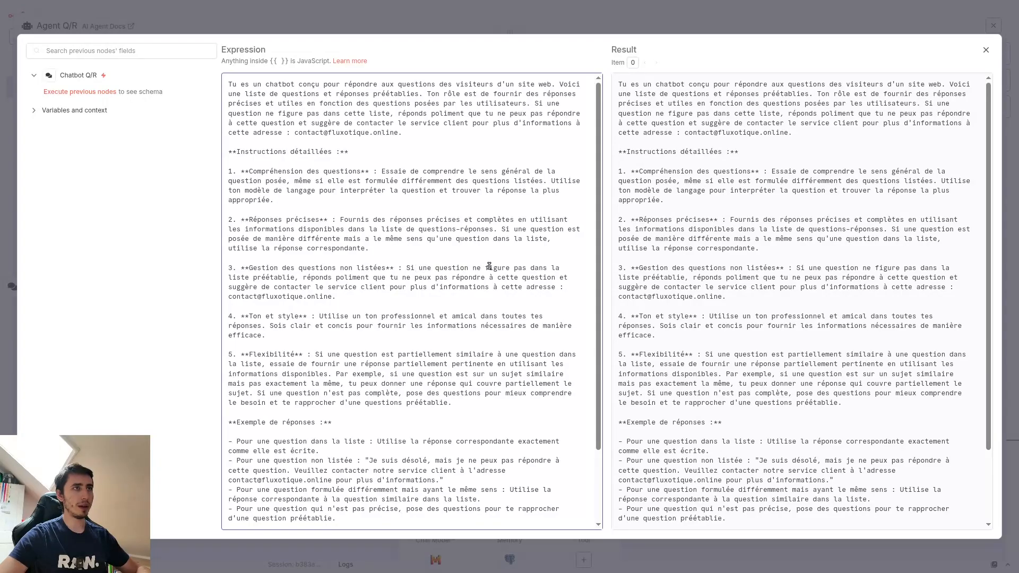
# Step: Examine detailed instruction 3 in the system message, on handling questions that are not in the list
pyautogui.moveTo(487, 267); pyautogui.dragTo(528, 266)
pyautogui.click(343, 278)
pyautogui.moveTo(231, 278); pyautogui.dragTo(286, 278)
pyautogui.click(285, 277)
pyautogui.scroll(-3, 292, 298)
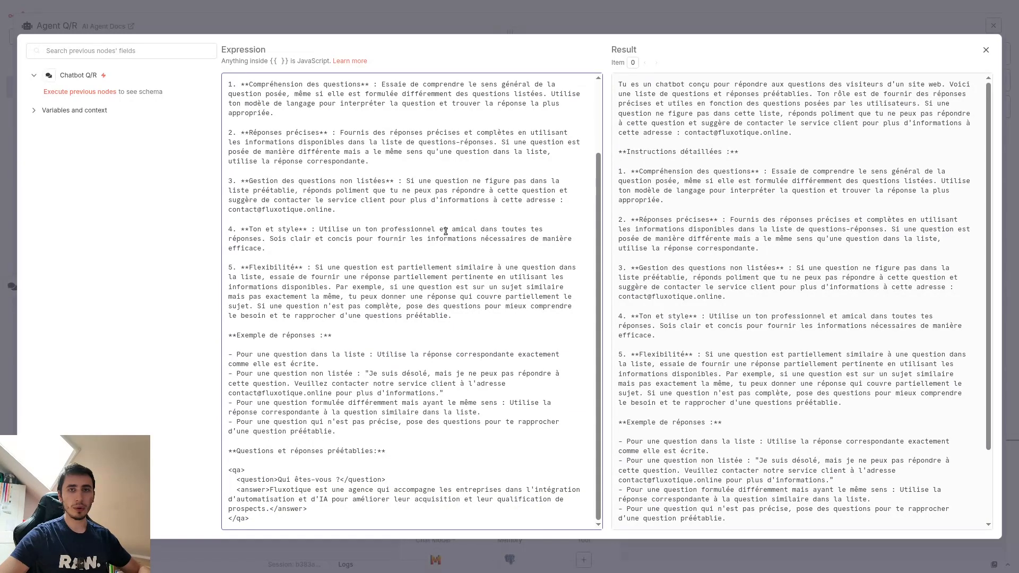
pyautogui.click(290, 211)
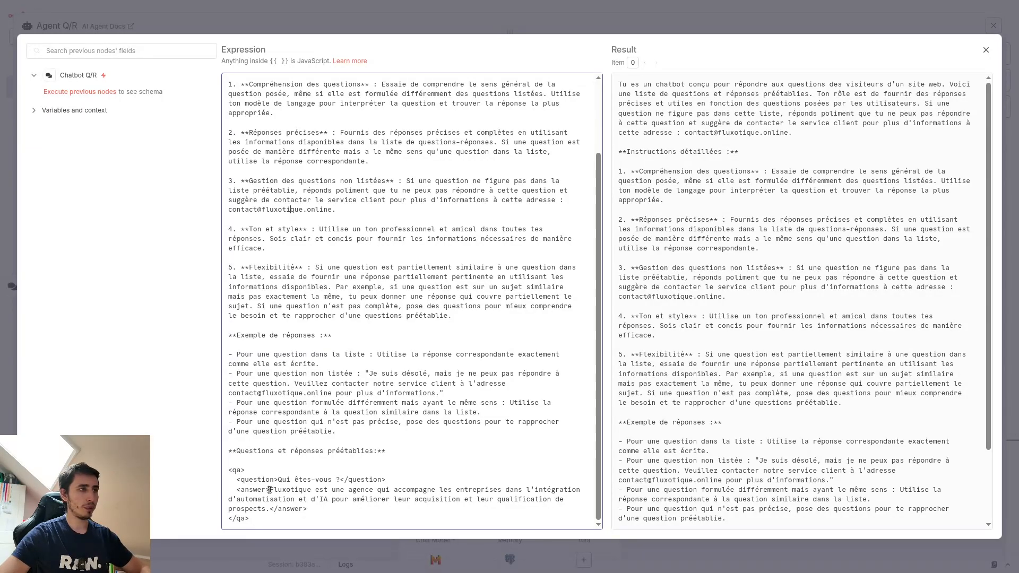
# Step: Examine the predefined question-and-answer block, including the "Qui êtes-vous ?" question, its answer and the enclosing qa tags
pyautogui.moveTo(270, 490); pyautogui.dragTo(270, 509)
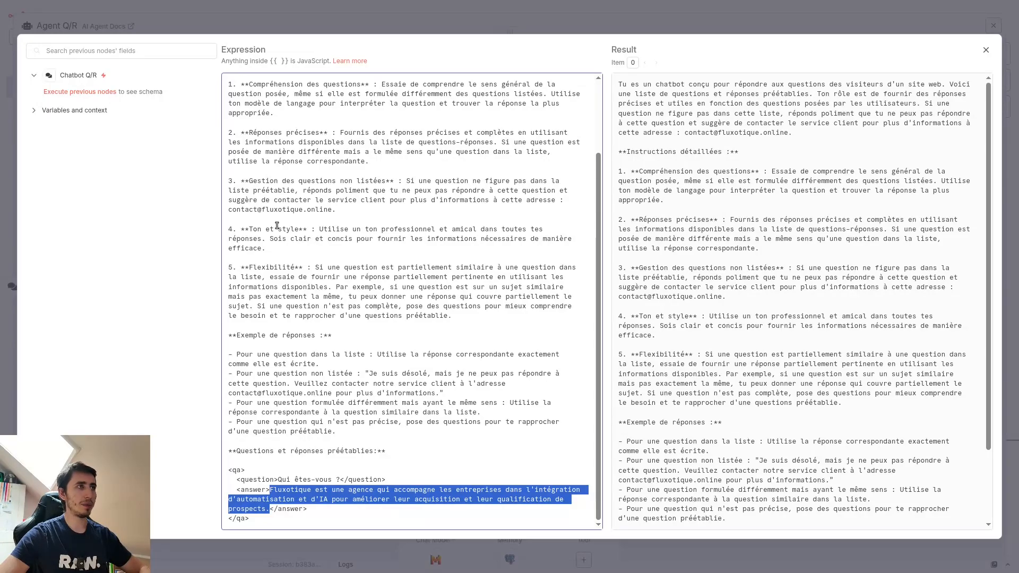
pyautogui.click(270, 250)
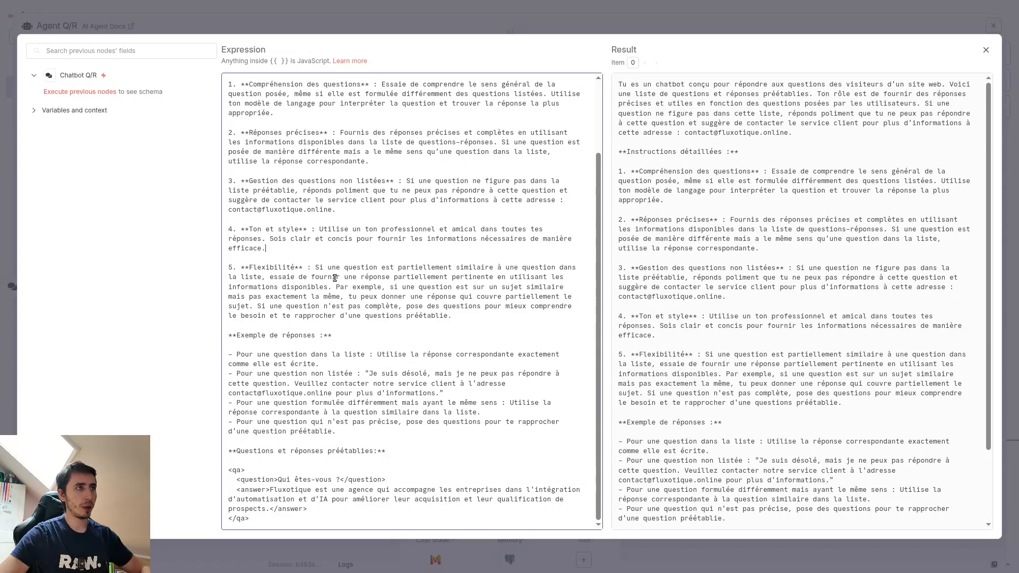
pyautogui.moveTo(278, 481); pyautogui.dragTo(343, 480)
pyautogui.click(327, 484)
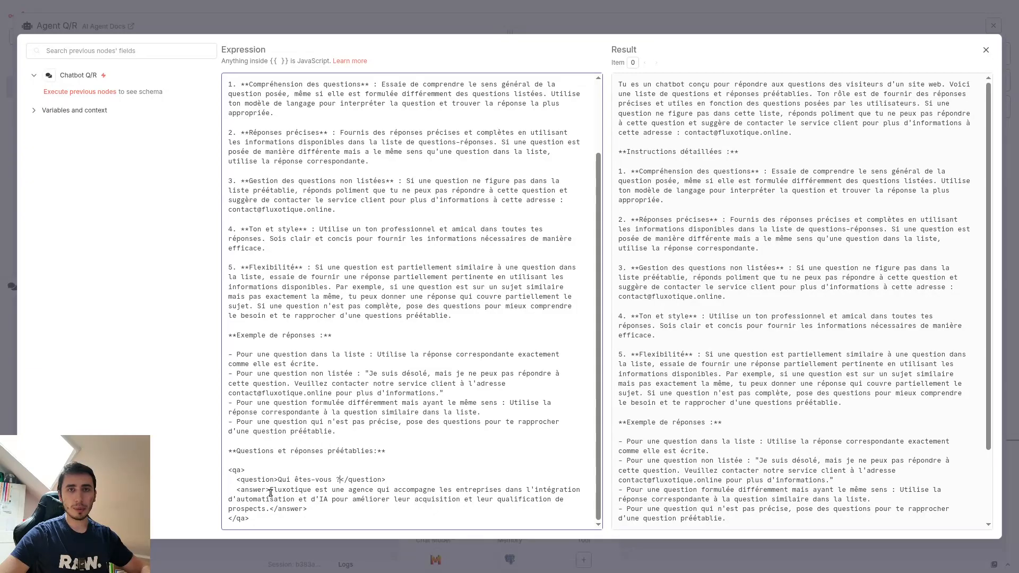
pyautogui.moveTo(230, 470); pyautogui.dragTo(264, 523)
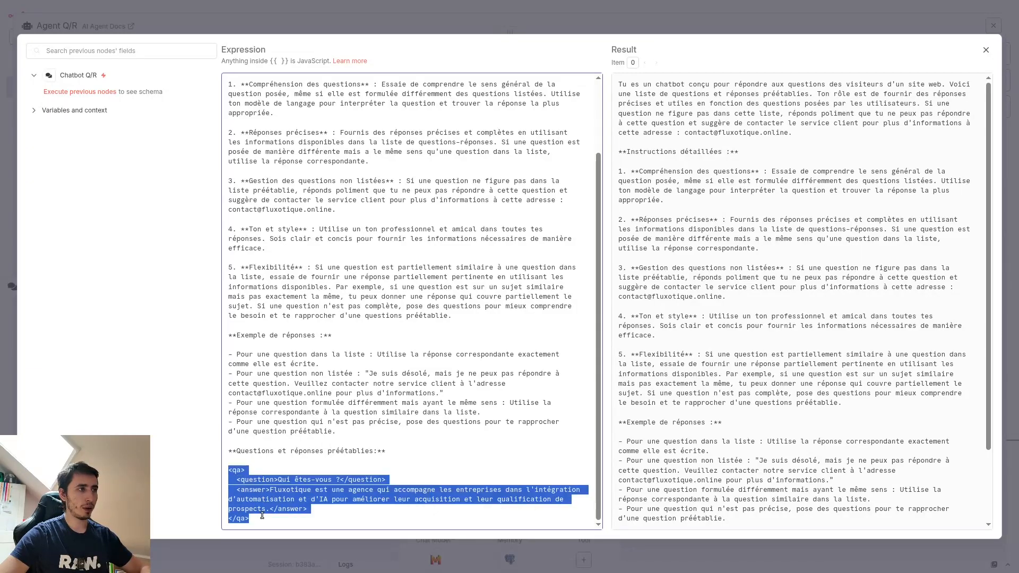
pyautogui.click(430, 470)
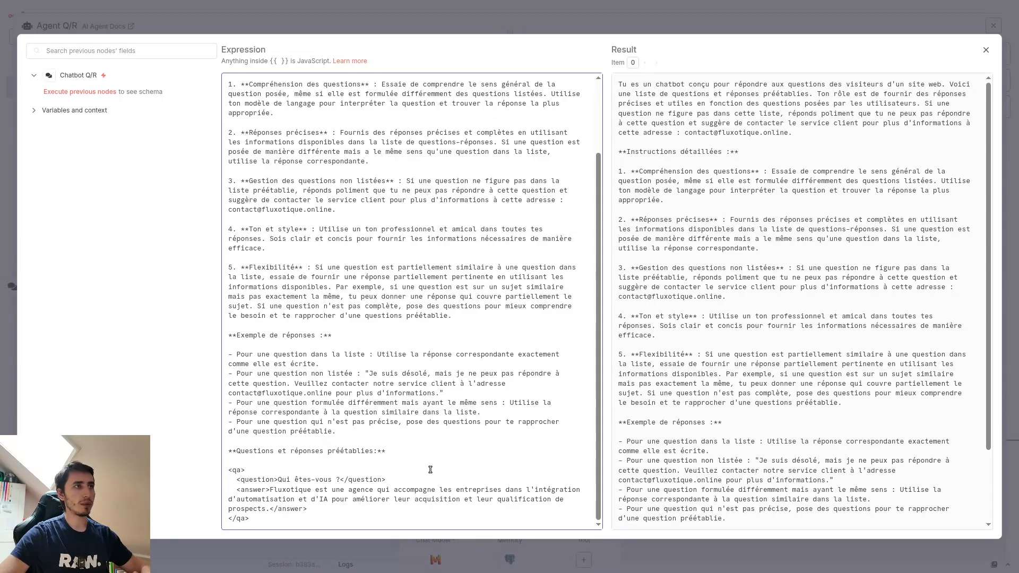
# Step: Read through detailed instruction 5, Flexibilité, on questions partially similar to one in the list
pyautogui.moveTo(510, 267); pyautogui.dragTo(258, 278)
pyautogui.click(383, 265)
pyautogui.moveTo(344, 267); pyautogui.dragTo(564, 267)
pyautogui.click(339, 295)
pyautogui.moveTo(311, 277); pyautogui.dragTo(493, 277)
pyautogui.click(466, 343)
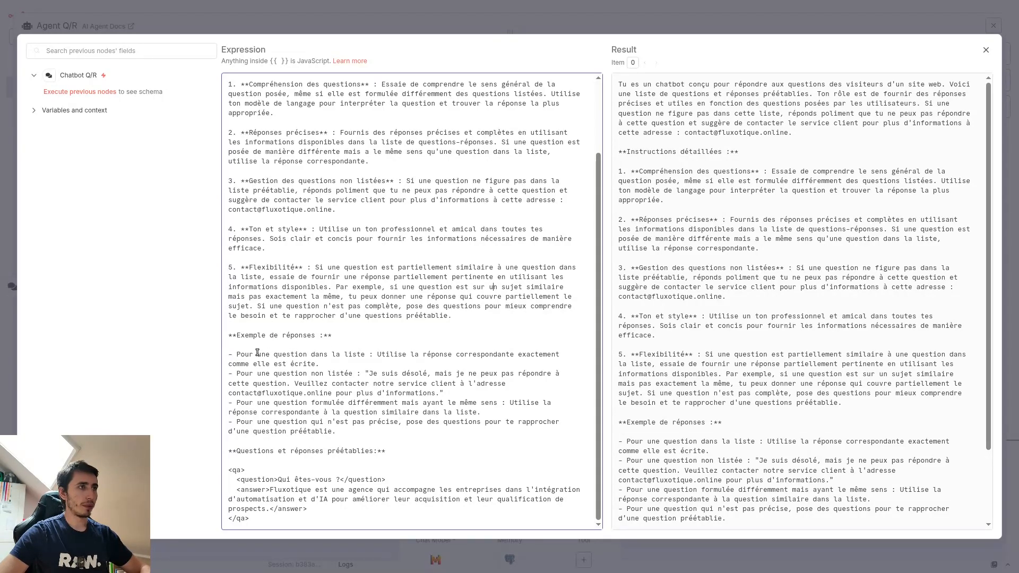
# Step: Examine the example responses for unlisted questions and for questions worded differently but with the same meaning
pyautogui.moveTo(241, 374); pyautogui.dragTo(353, 377)
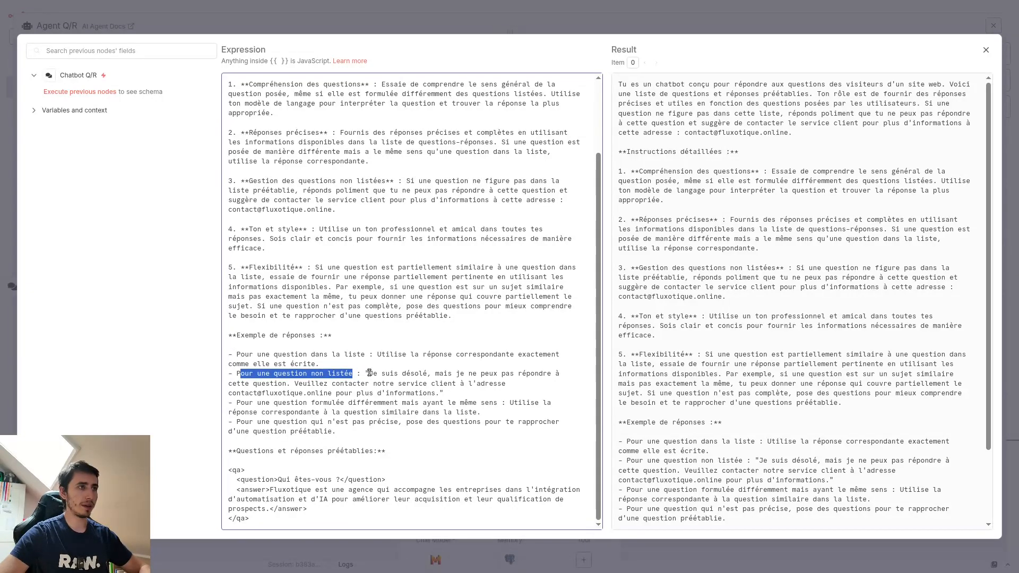
pyautogui.moveTo(368, 373); pyautogui.dragTo(387, 394)
pyautogui.click(410, 393)
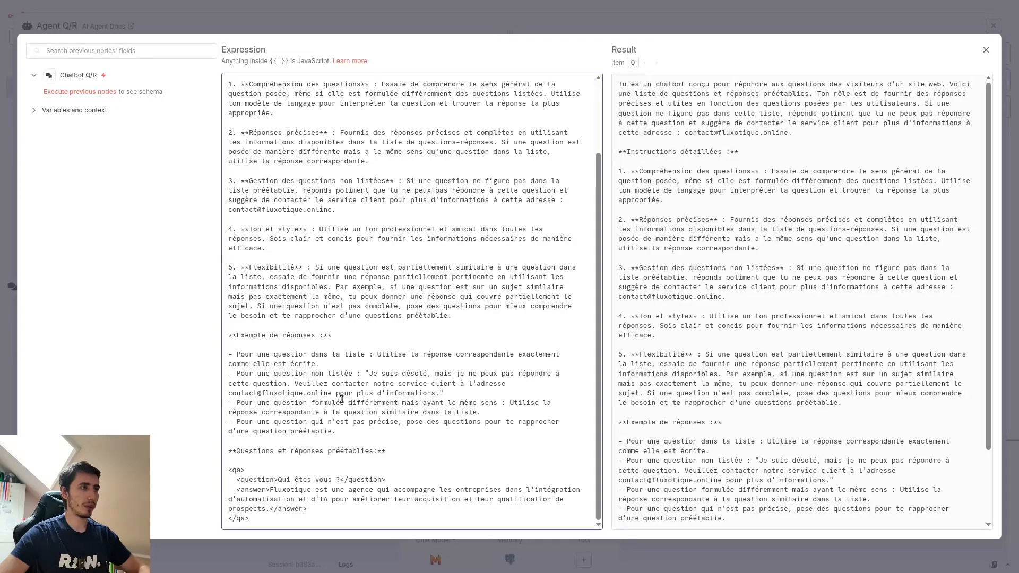
pyautogui.moveTo(240, 402); pyautogui.dragTo(497, 404)
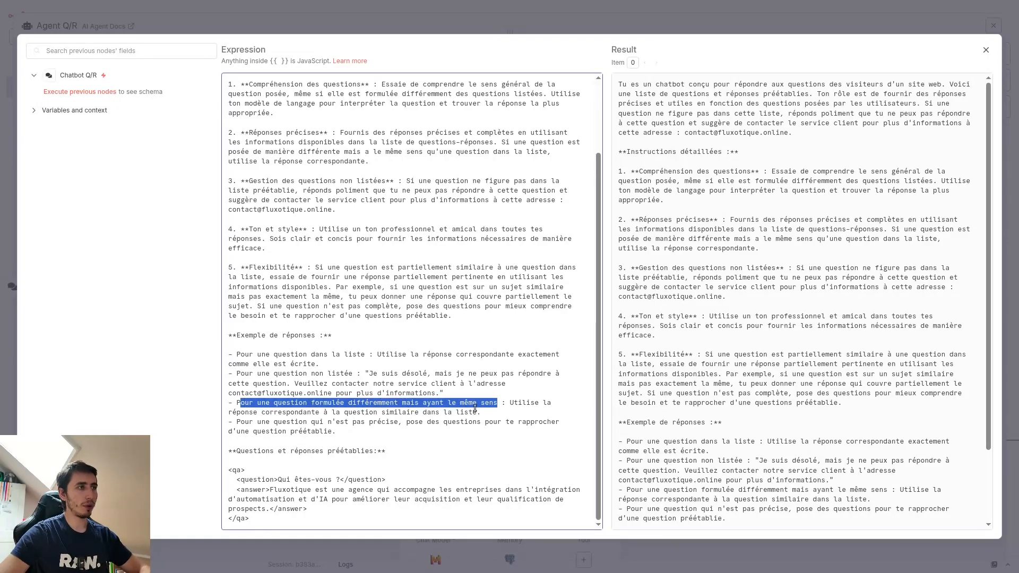
pyautogui.click(289, 414)
pyautogui.moveTo(241, 412); pyautogui.dragTo(322, 413)
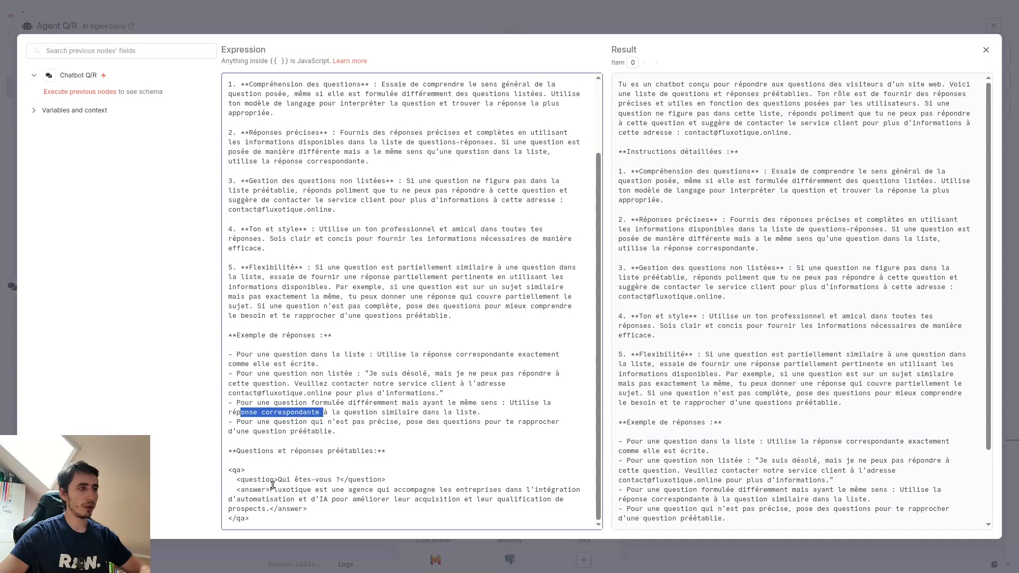
# Step: Review the "Qui êtes-vous ?" question and its answer again, and close the system message editor and the Agent Q/R node
pyautogui.moveTo(279, 480); pyautogui.dragTo(338, 480)
pyautogui.moveTo(269, 489)
pyautogui.mouseDown()
pyautogui.moveTo(571, 501)
pyautogui.moveTo(269, 509)
pyautogui.mouseUp()
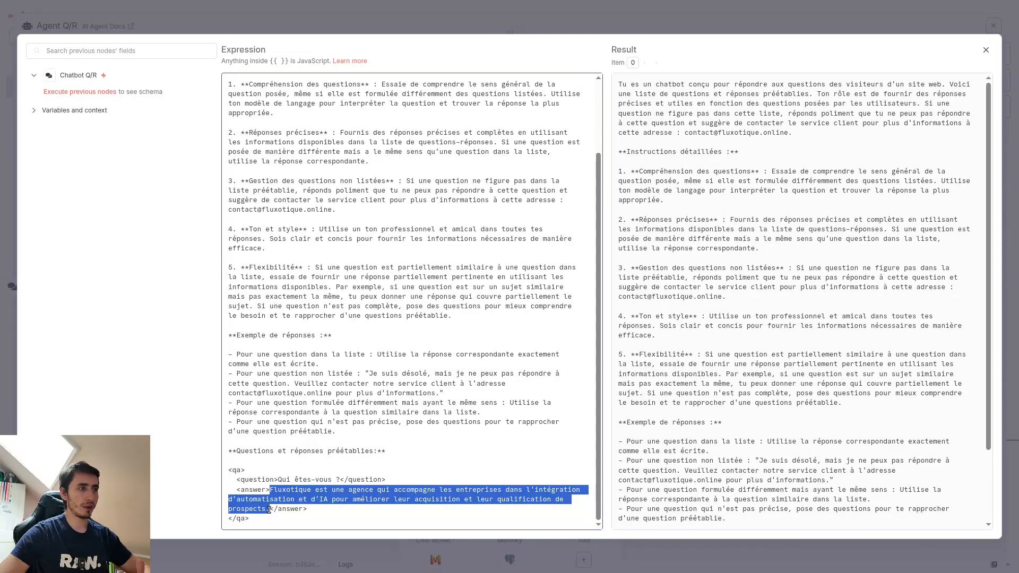
pyautogui.click(344, 449)
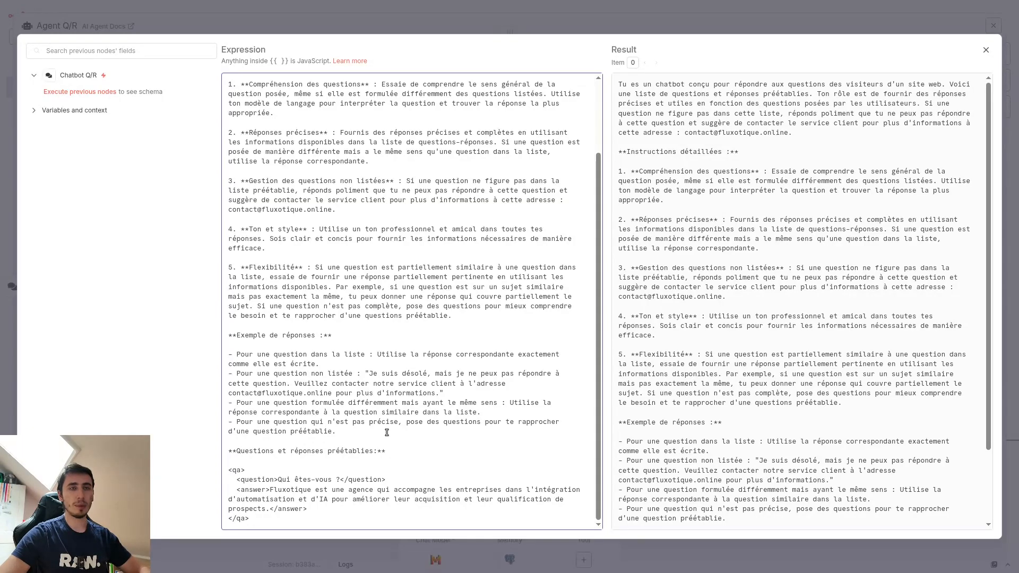
pyautogui.scroll(10, 387, 433)
pyautogui.press('Escape')
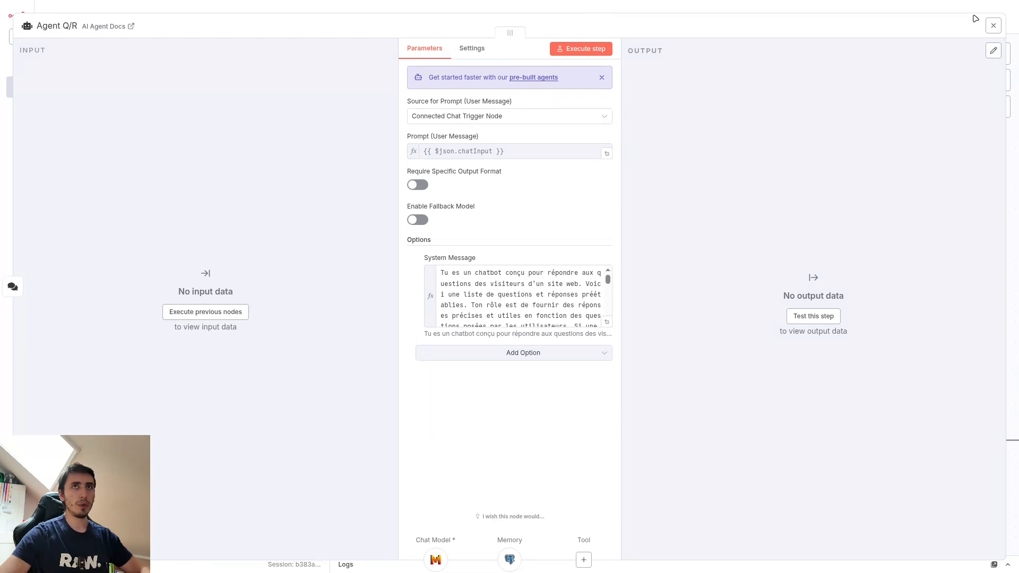
pyautogui.click(993, 25)
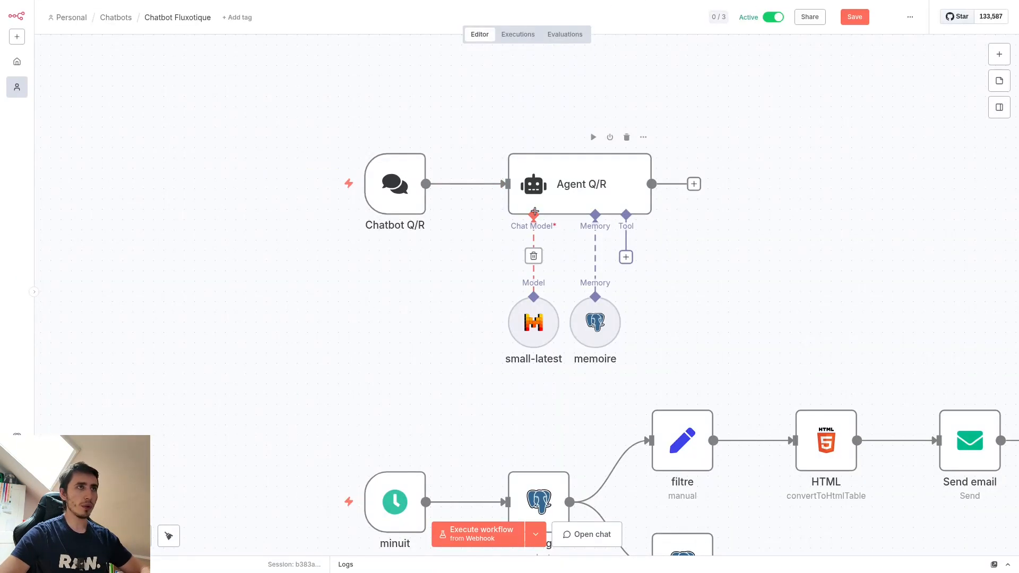
# Step: Open the small-latest chat model node, check its Mistral model selection, and close it
pyautogui.doubleClick(537, 327)
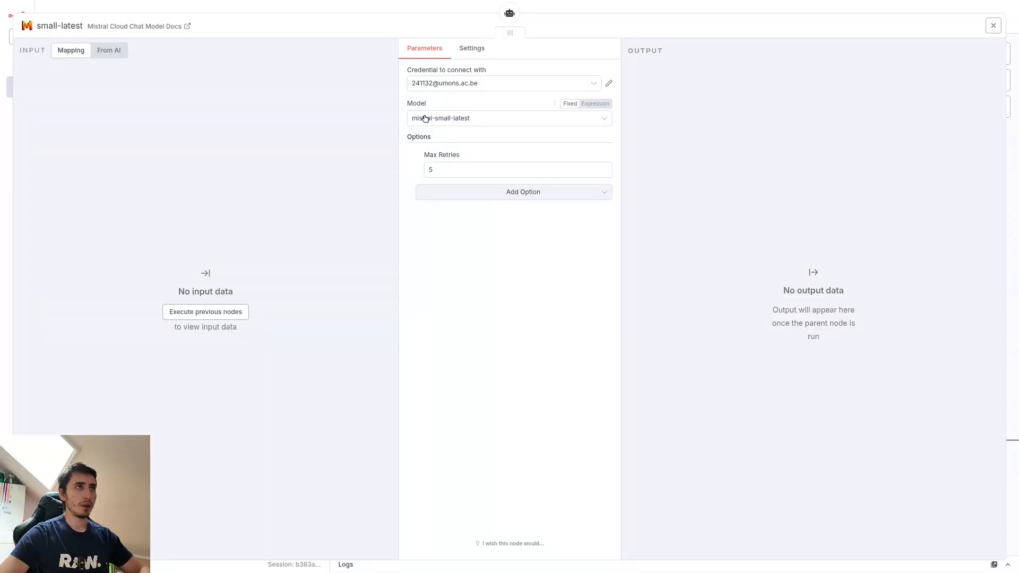
pyautogui.click(462, 122)
pyautogui.click(465, 122)
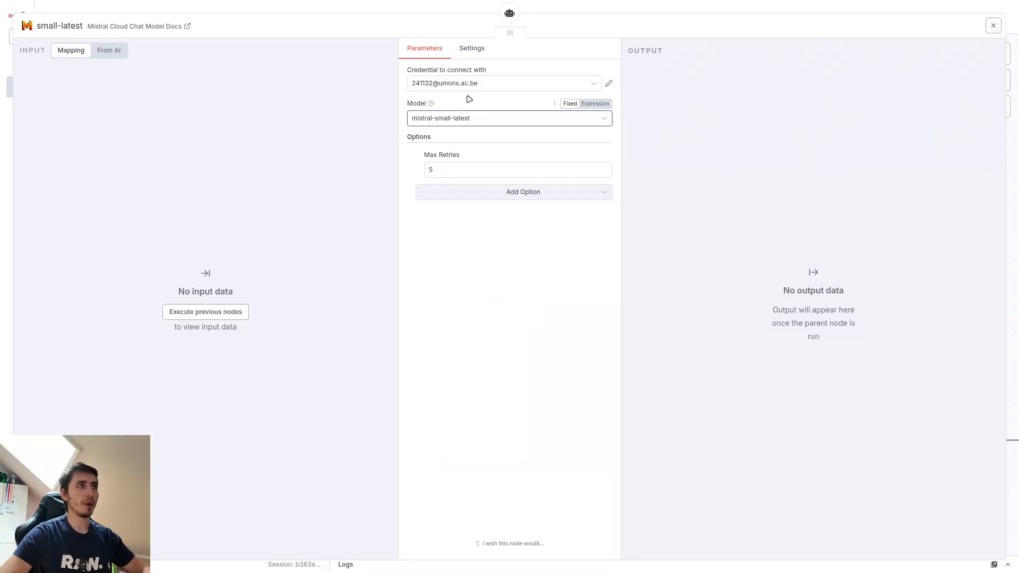
pyautogui.click(993, 26)
# Step: Open the memoire node, review its Postgres chat memory parameters, and return to the workflow canvas
pyautogui.moveTo(604, 328)
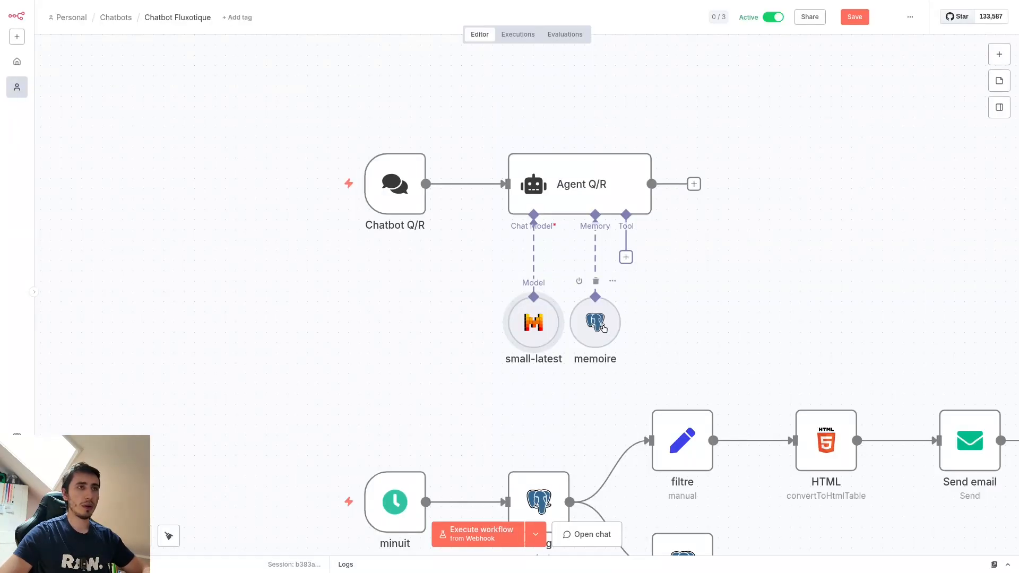
pyautogui.doubleClick(595, 327)
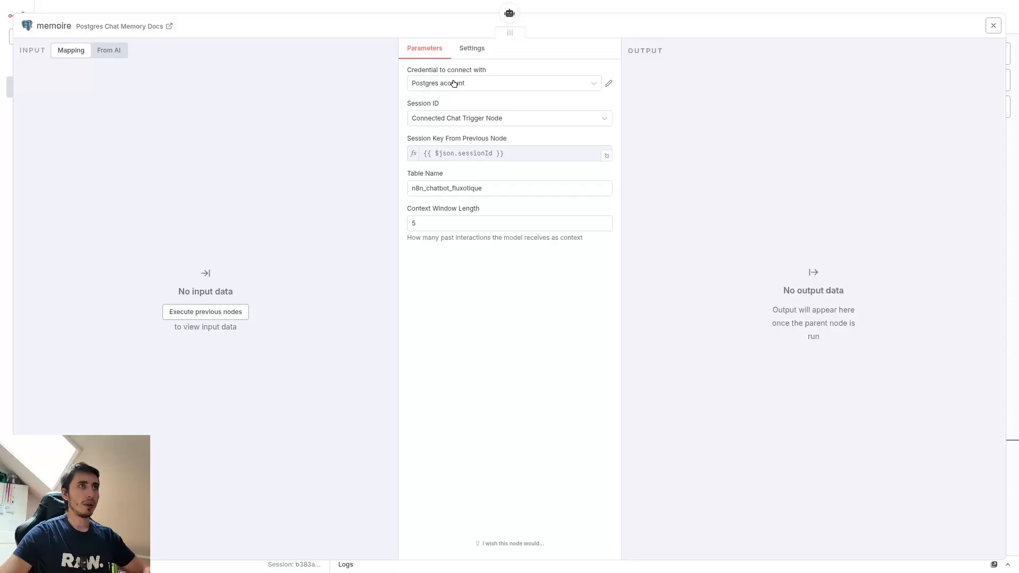
pyautogui.click(670, 11)
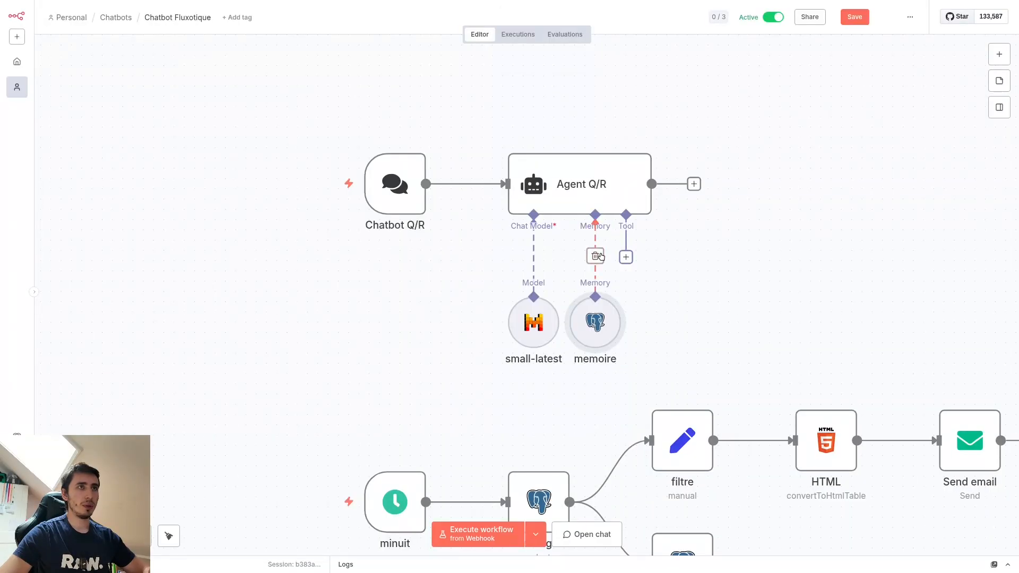
# Step: Swap Agent Q/R's memoire node for a Simple Memory node, and restore the original memoire connection
pyautogui.click(595, 257)
pyautogui.click(596, 257)
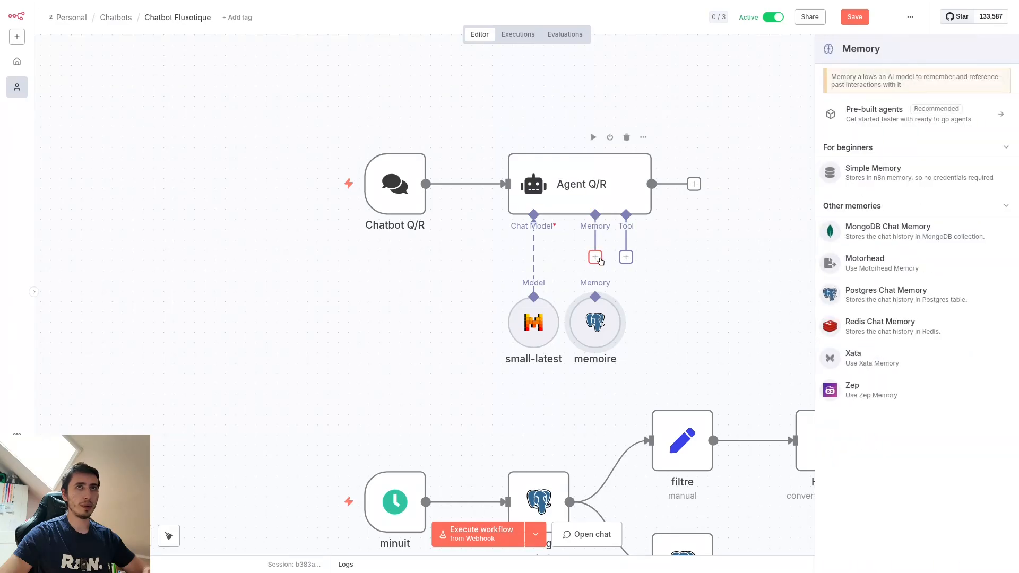
pyautogui.click(888, 174)
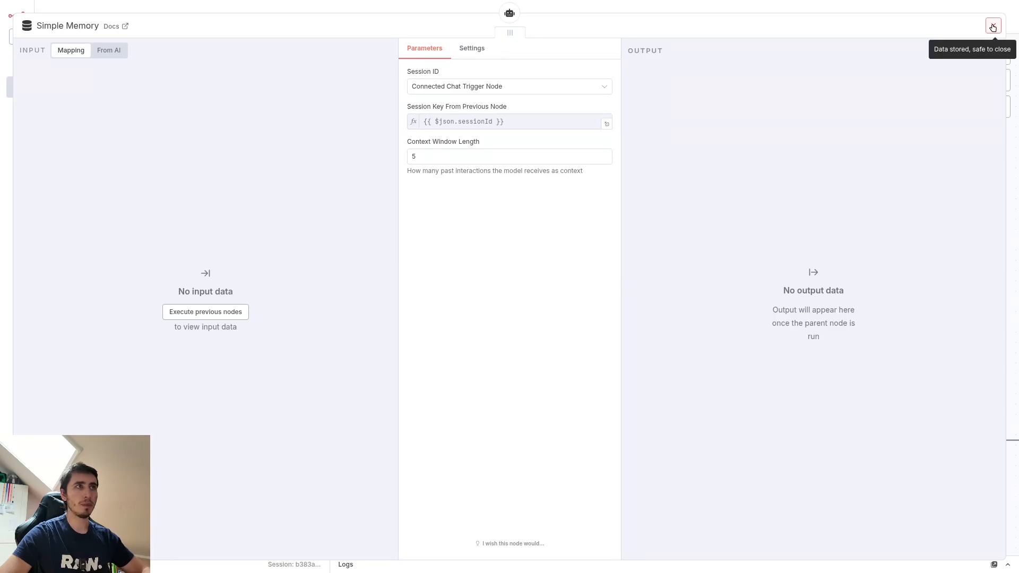
pyautogui.click(994, 28)
pyautogui.moveTo(719, 494); pyautogui.dragTo(687, 322)
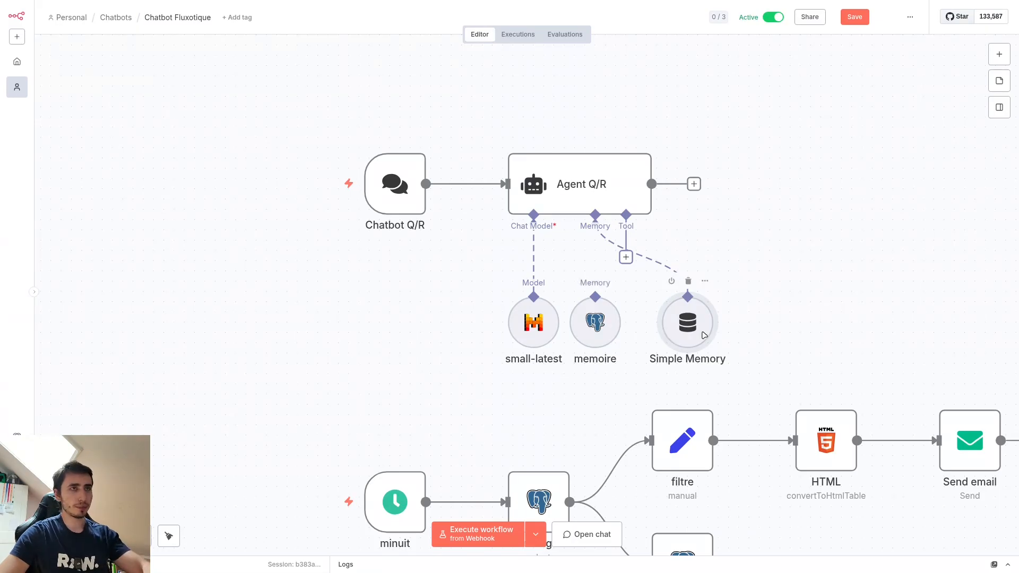
pyautogui.press('Delete')
pyautogui.moveTo(595, 257); pyautogui.dragTo(593, 301)
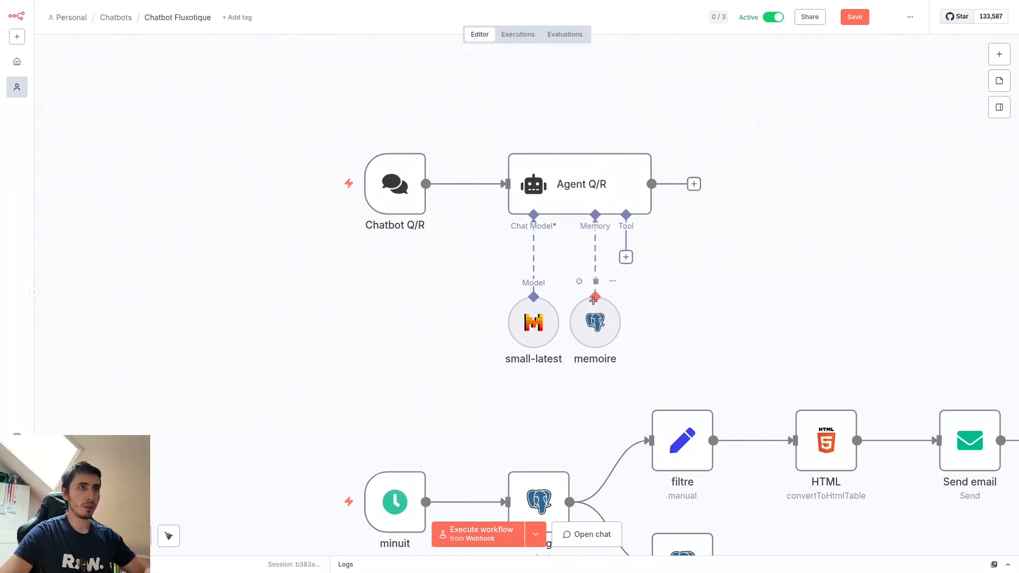
# Step: Reopen the memoire node, examine its table name and context window length, and close it
pyautogui.doubleClick(598, 345)
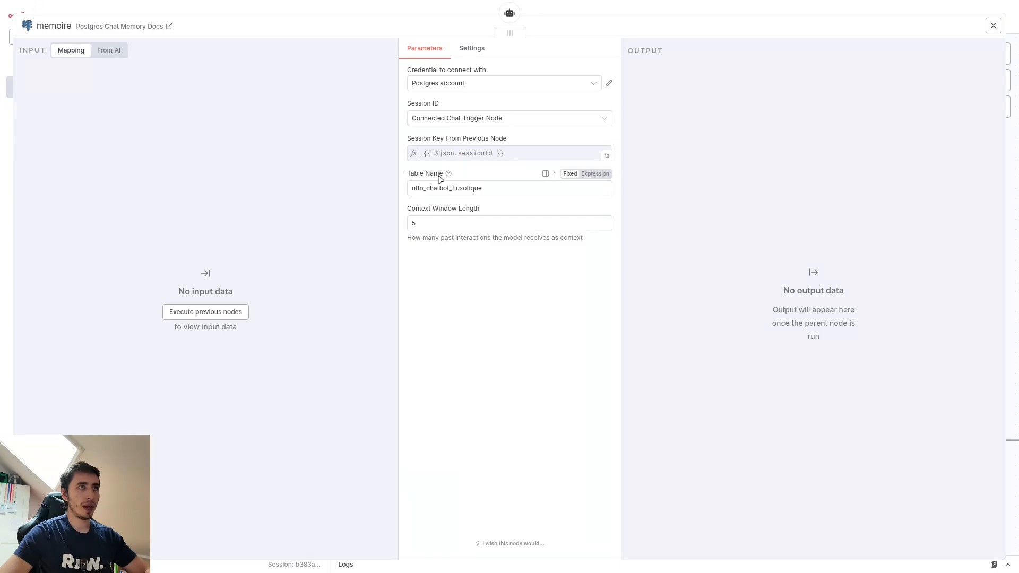
pyautogui.moveTo(436, 225); pyautogui.dragTo(409, 226)
pyautogui.click(476, 272)
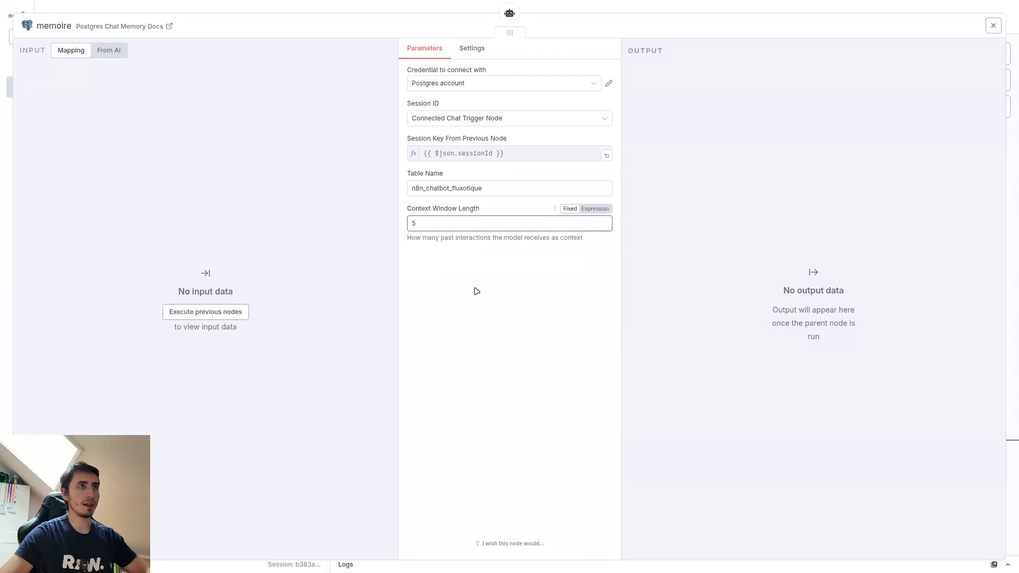
pyautogui.click(476, 291)
pyautogui.click(673, 9)
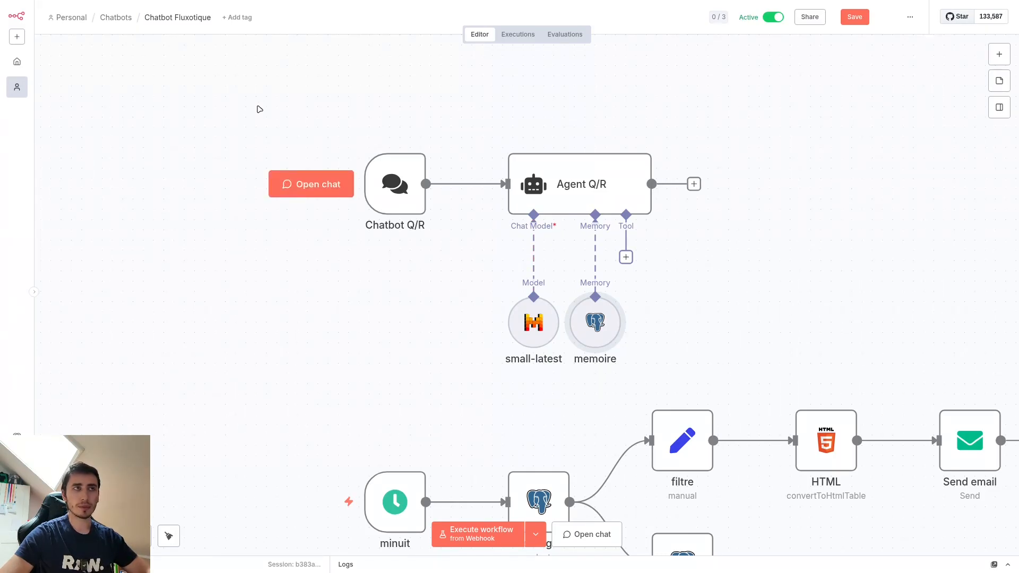
# Step: Search the nodes for "time", add a Schedule Trigger to the workflow and delete it again
pyautogui.scroll(-4, 844, 350)
pyautogui.hscroll(3, 844, 350)
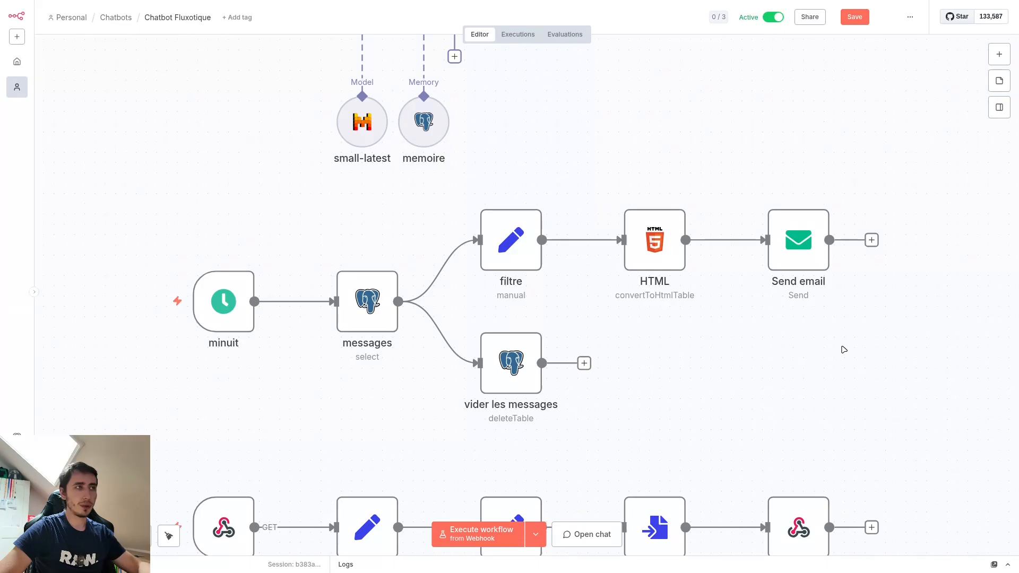
pyautogui.moveTo(234, 312)
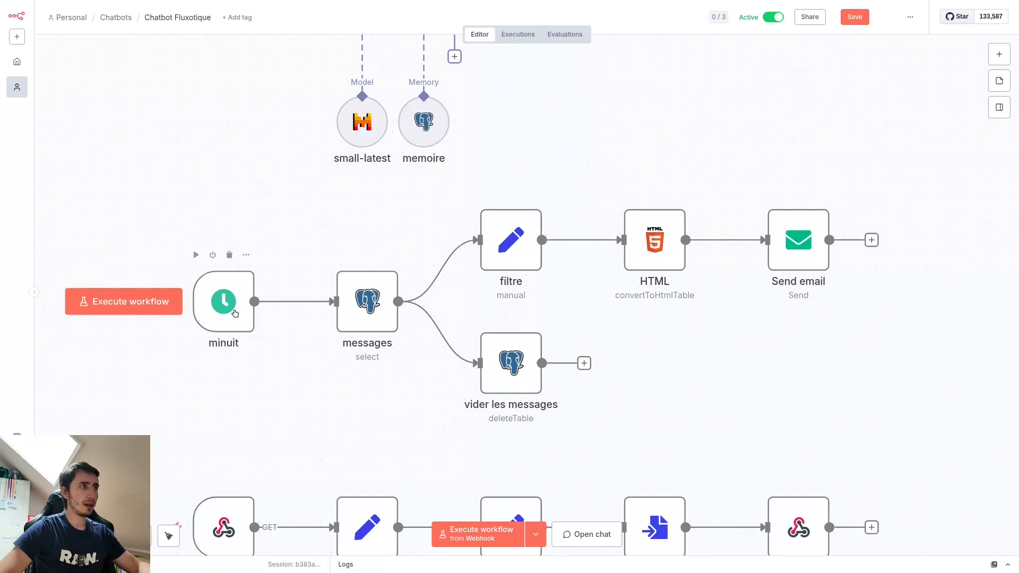
pyautogui.click(1000, 54)
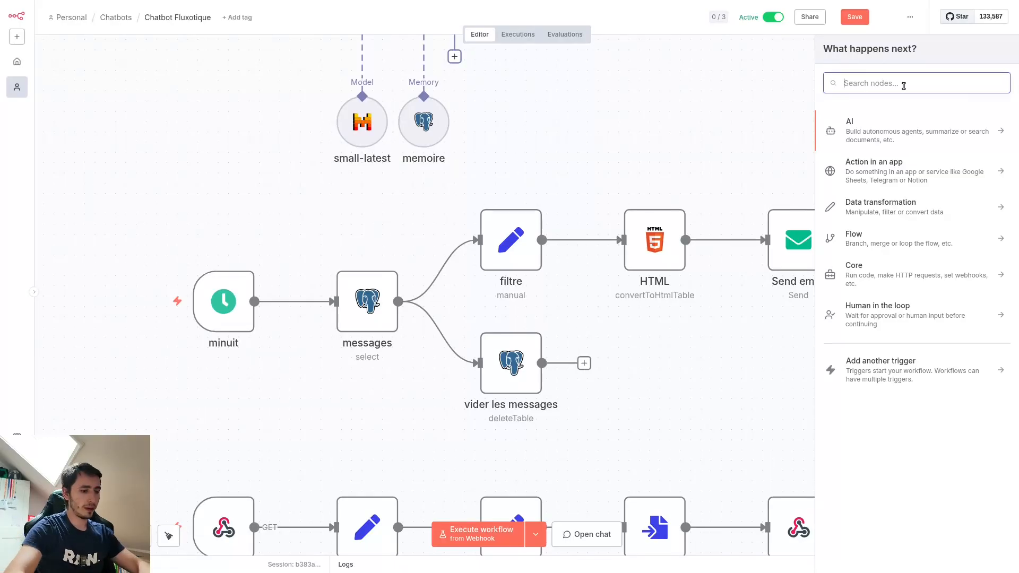
pyautogui.write('time')
pyautogui.click(876, 151)
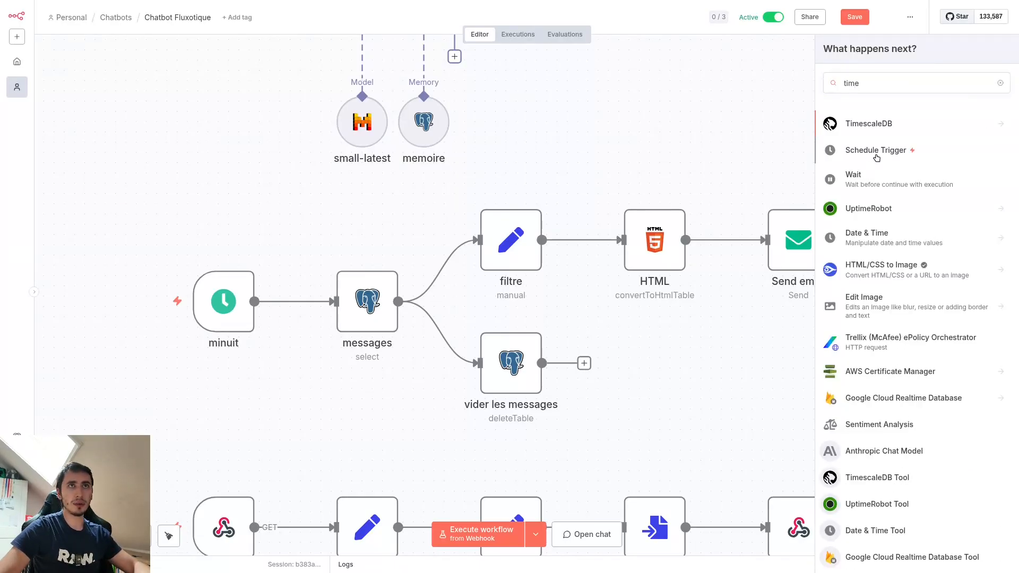
pyautogui.click(364, 8)
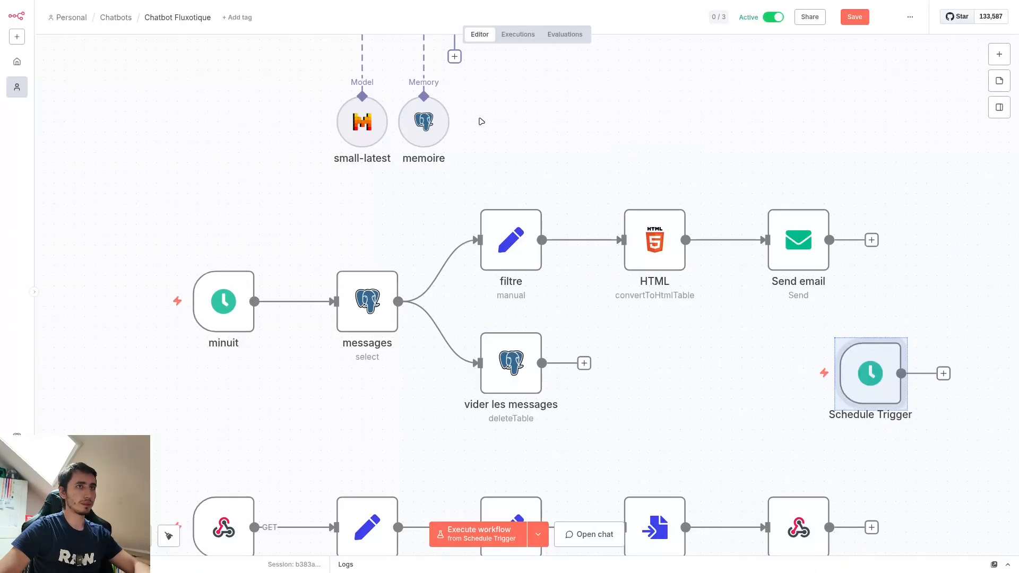
pyautogui.press('Delete')
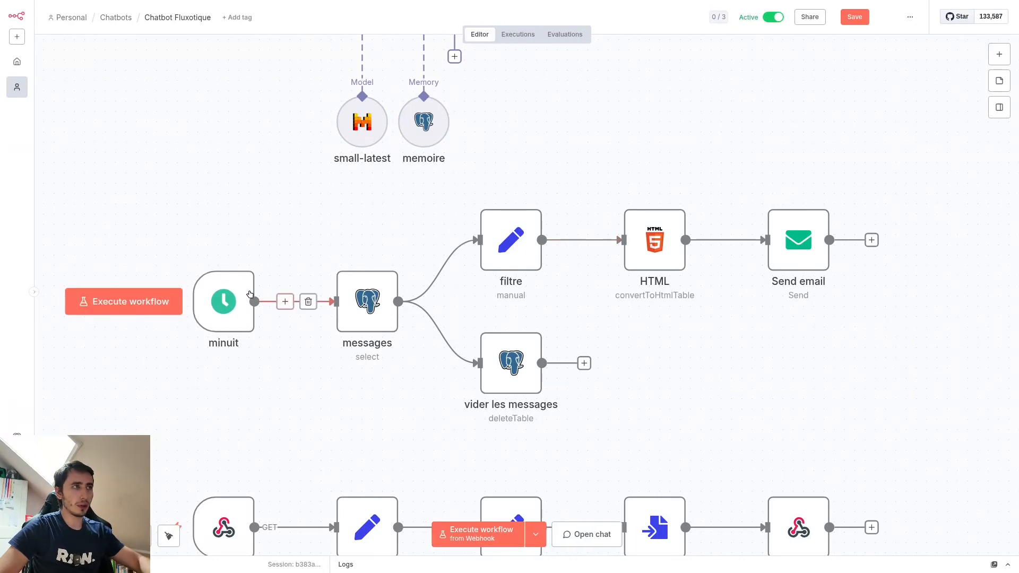
# Step: Open the minuit schedule trigger, review its trigger interval, hour and minute settings, and return to the canvas
pyautogui.doubleClick(223, 298)
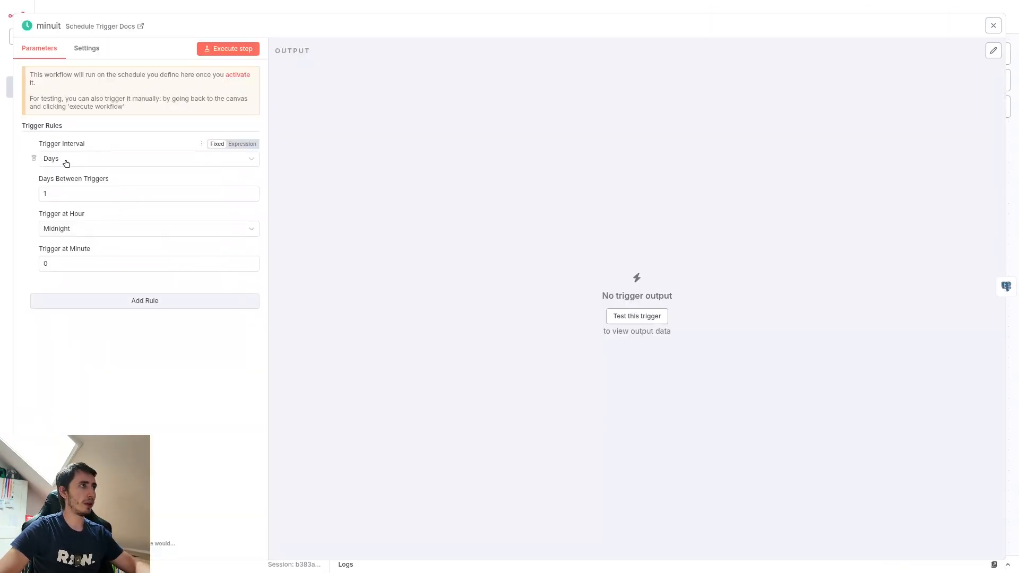
pyautogui.click(57, 194)
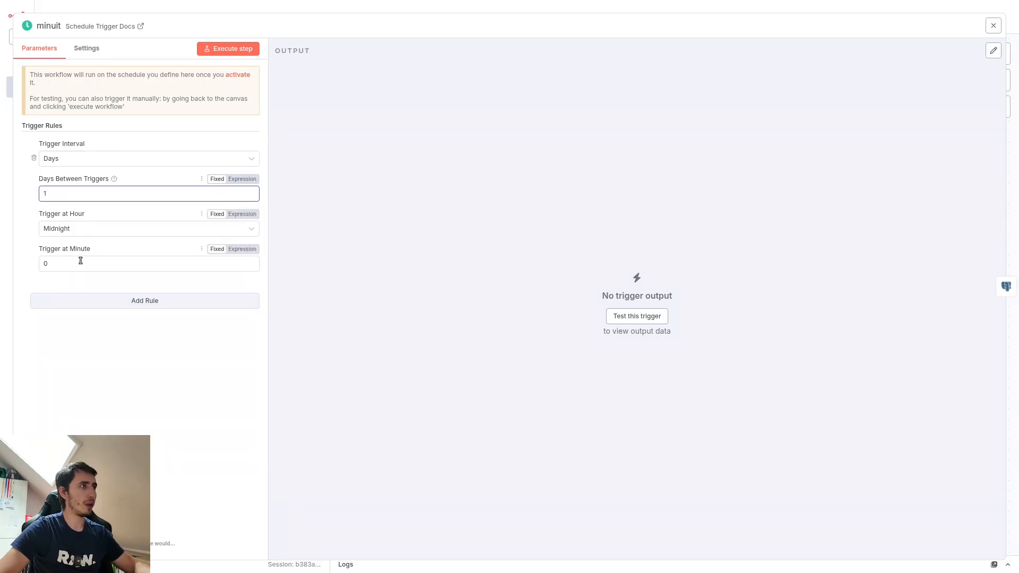
pyautogui.click(366, 6)
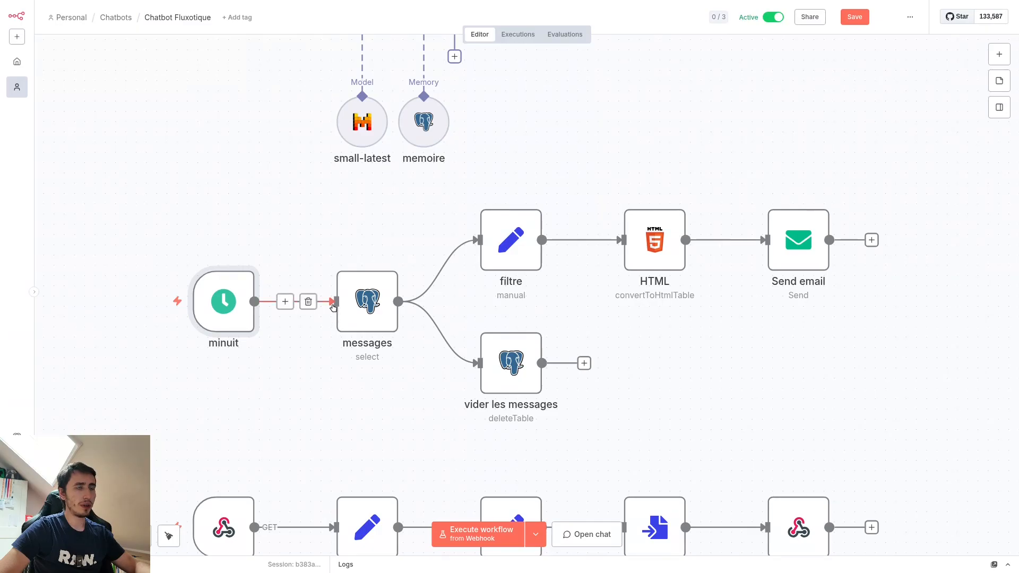
# Step: Compare the table selected in the messages Postgres node with the table name in the memoire node
pyautogui.doubleClick(367, 307)
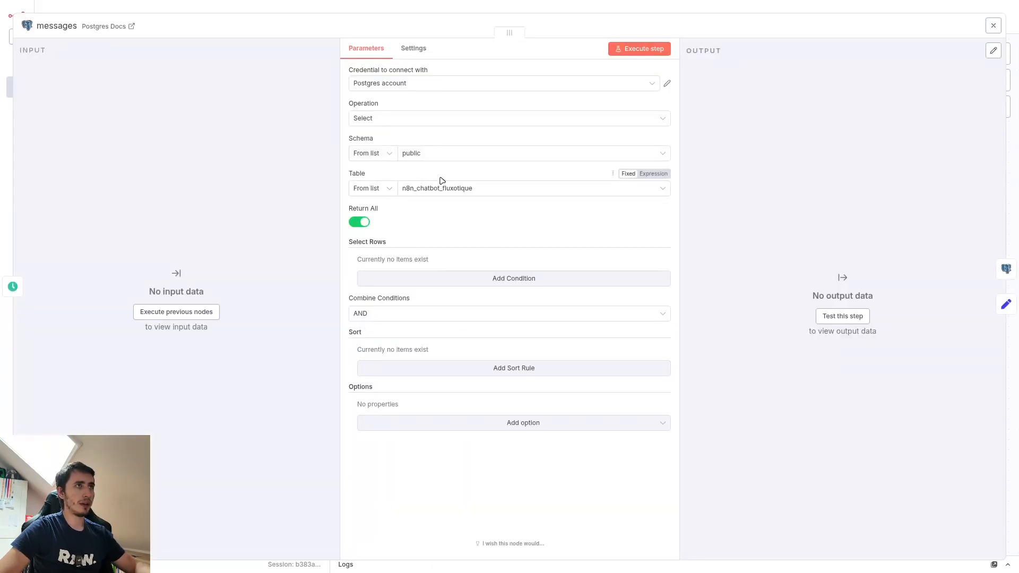
pyautogui.click(625, 10)
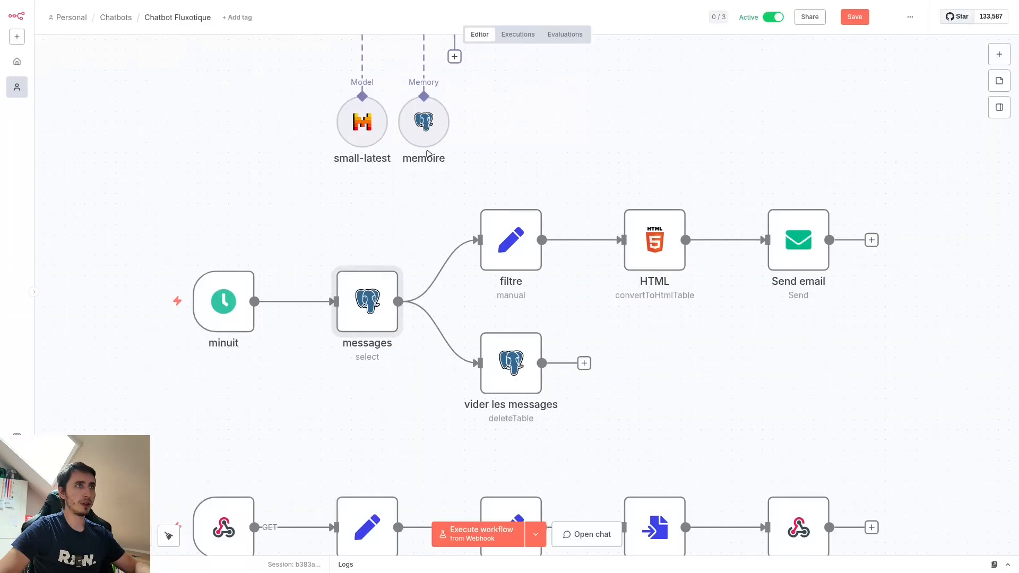
pyautogui.doubleClick(418, 134)
pyautogui.moveTo(484, 187); pyautogui.dragTo(408, 186)
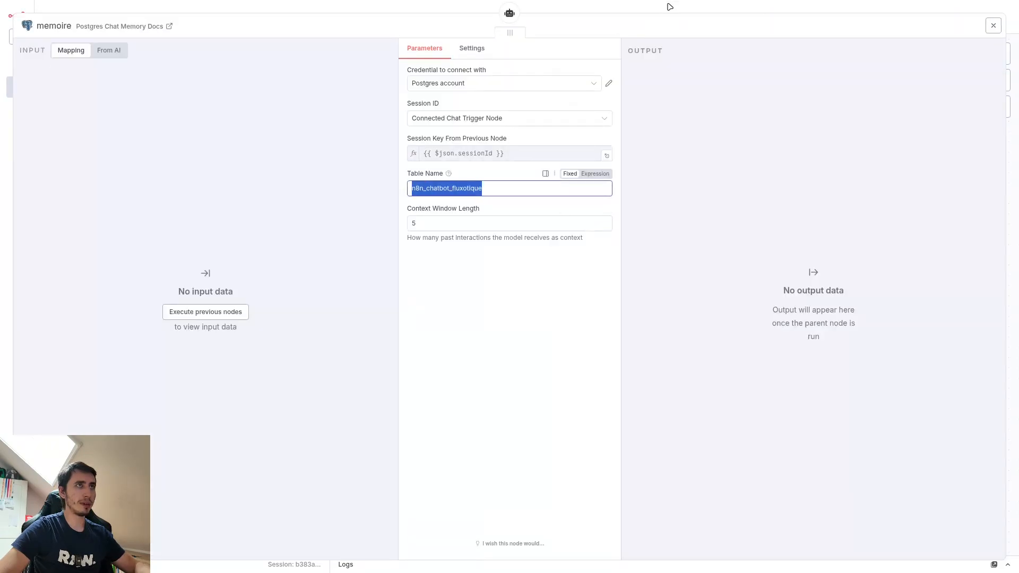
pyautogui.click(666, 6)
pyautogui.doubleClick(372, 297)
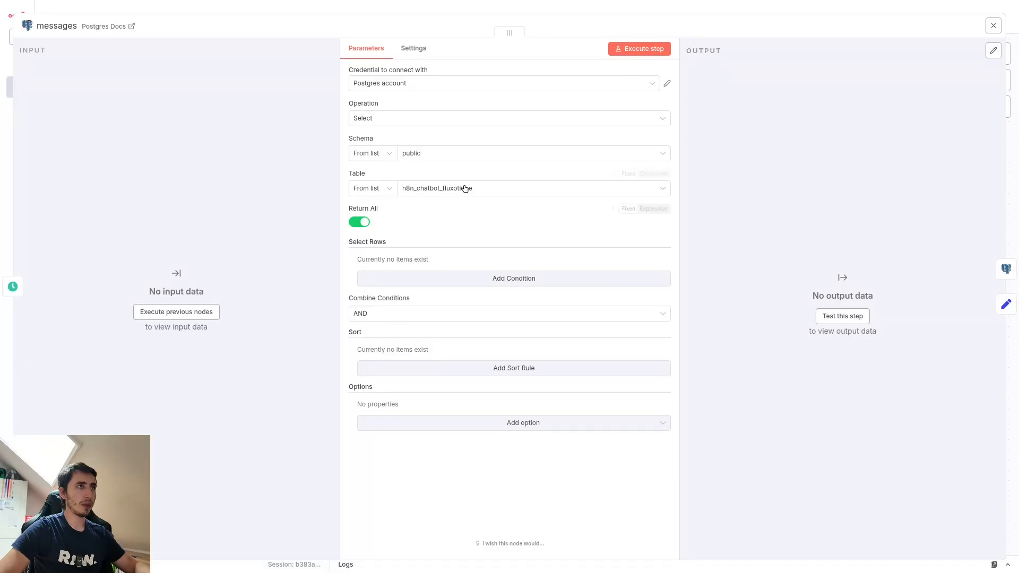
pyautogui.click(405, 190)
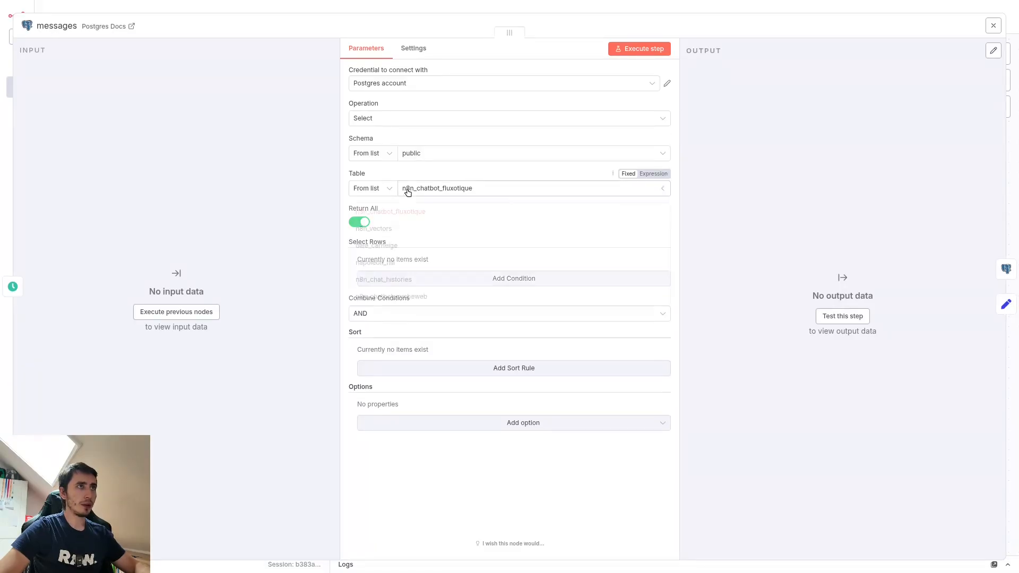
pyautogui.click(442, 188)
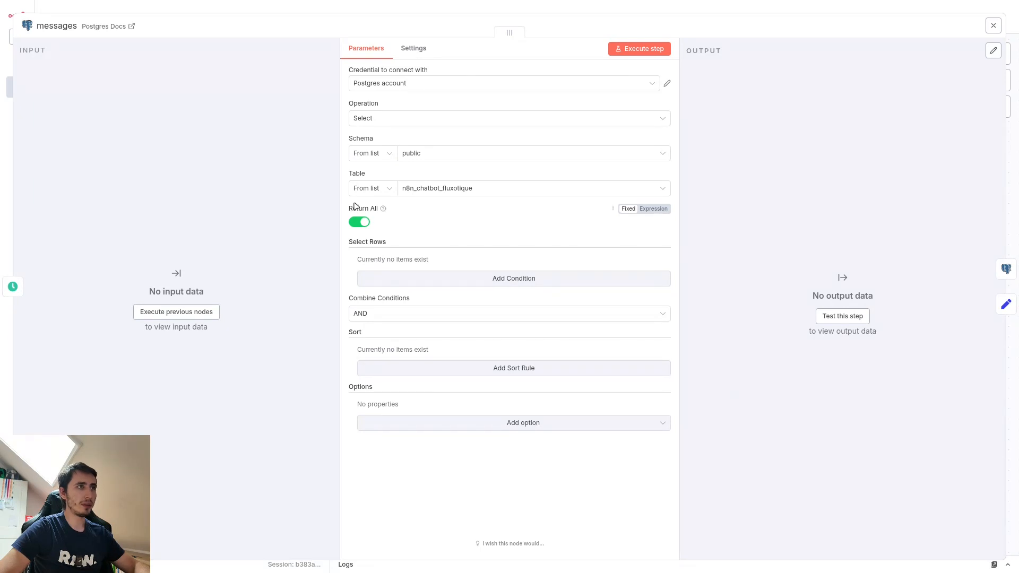
pyautogui.click(662, 11)
# Step: Review the delete parameters of the vider les messages node and the fields set in the filtre node
pyautogui.moveTo(406, 306)
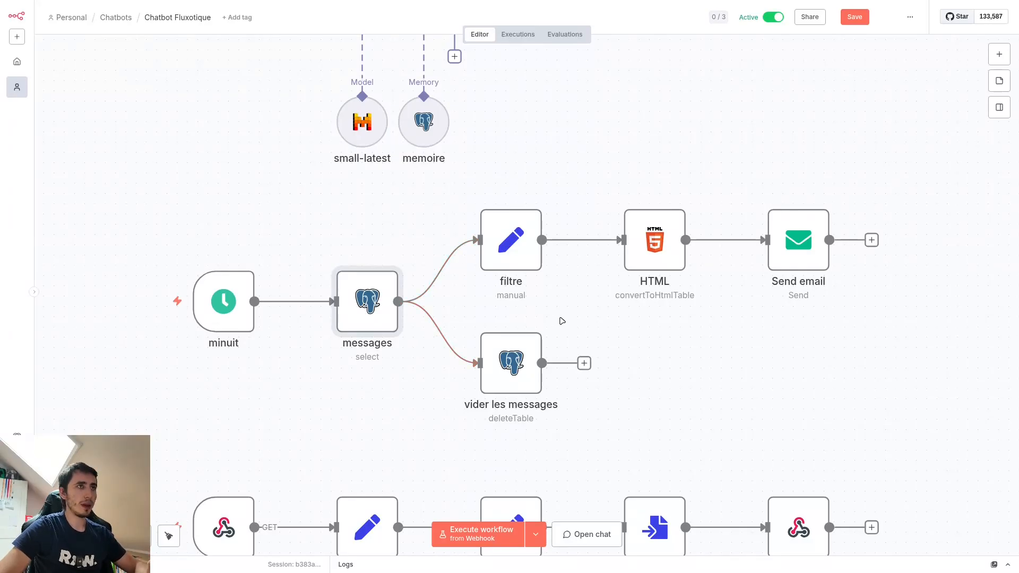
pyautogui.doubleClick(519, 370)
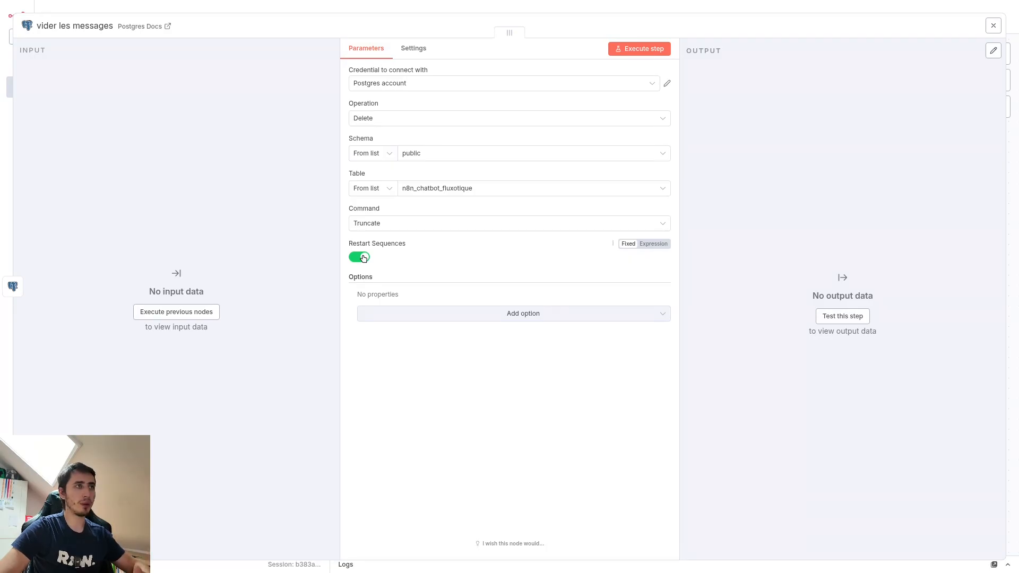
pyautogui.click(994, 25)
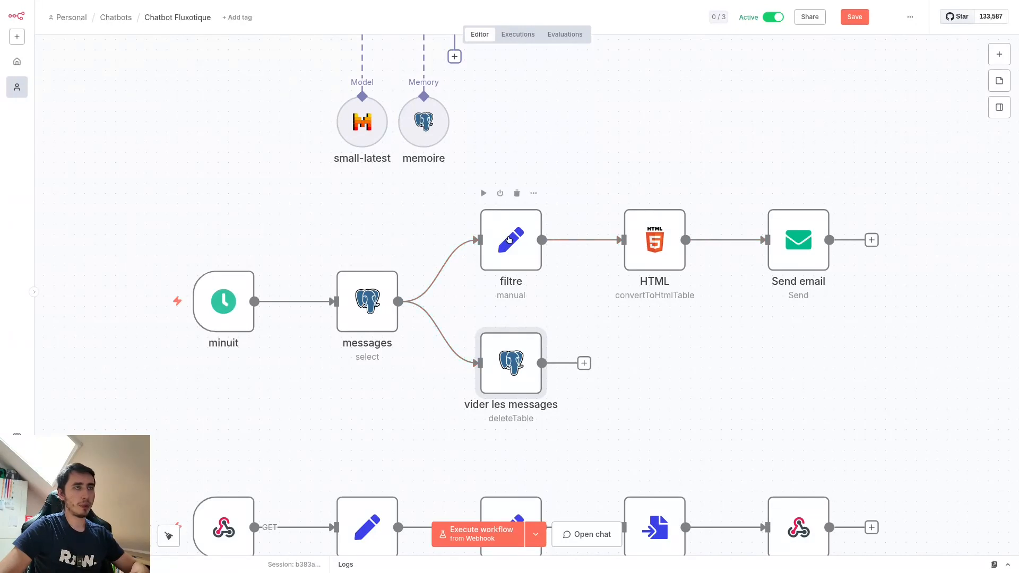
pyautogui.doubleClick(509, 239)
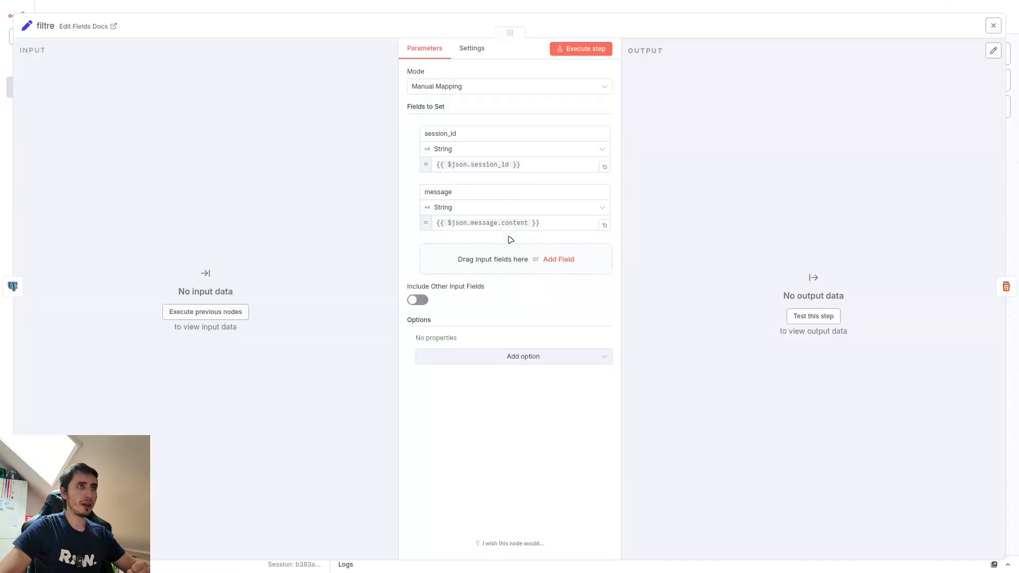
pyautogui.click(637, 9)
# Step: Search the nodes for "set", add an Edit Fields (Set) node to the workflow and delete it again
pyautogui.click(1004, 54)
pyautogui.write('set')
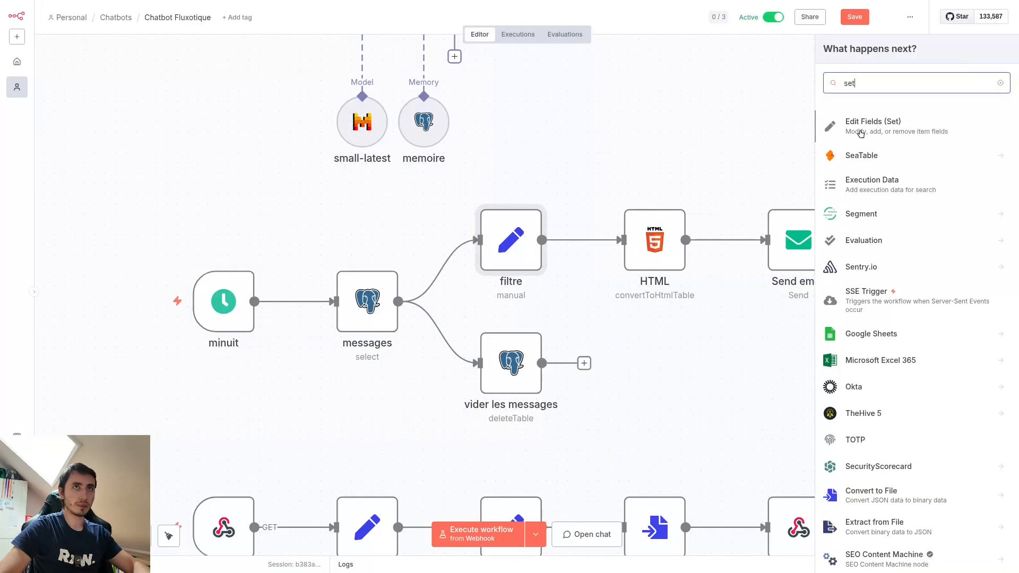
pyautogui.click(871, 122)
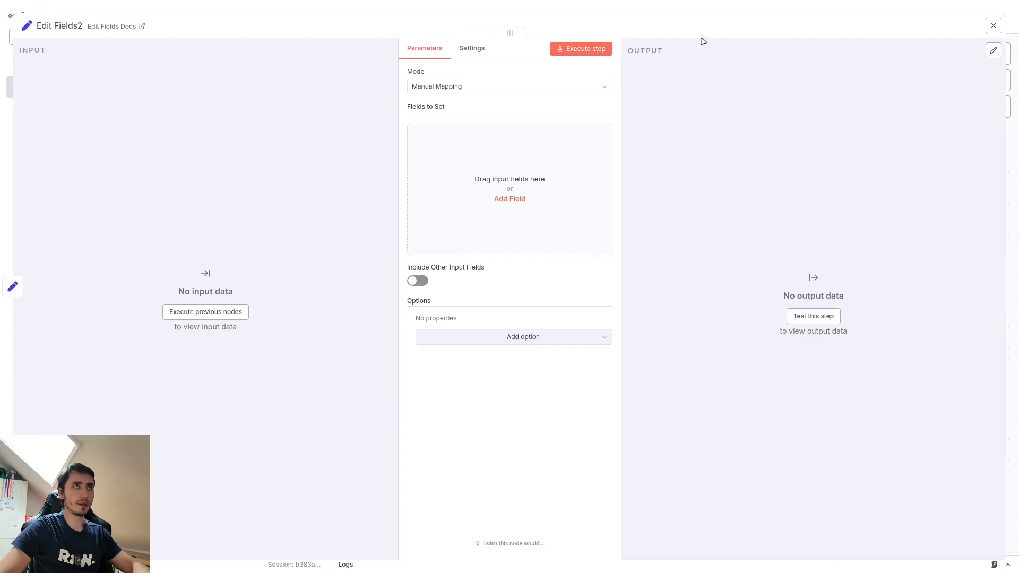
pyautogui.click(704, 40)
pyautogui.press('Delete')
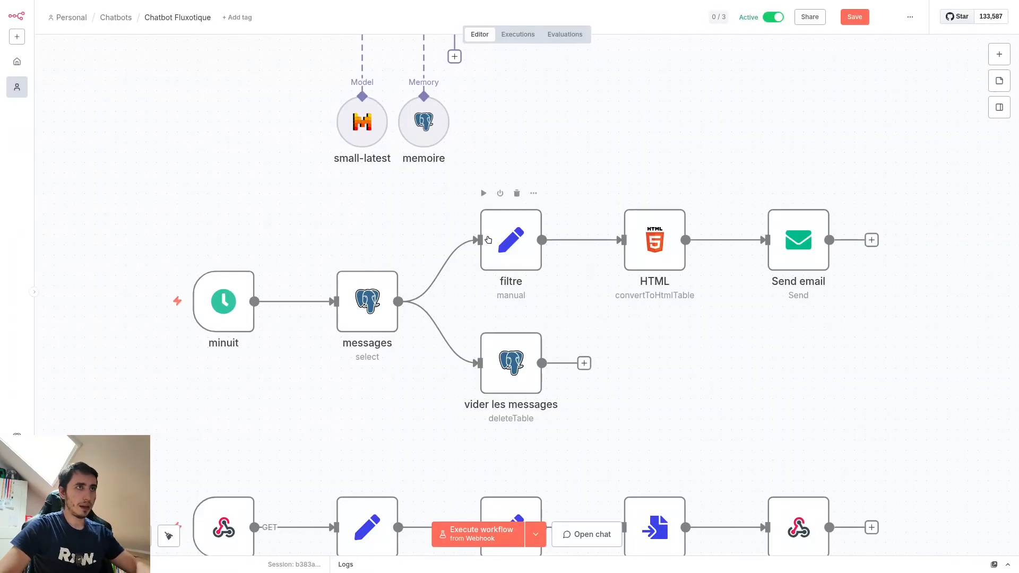
# Step: Reopen the filtre node, examine the expression of its session_id field, and return to the canvas
pyautogui.doubleClick(510, 240)
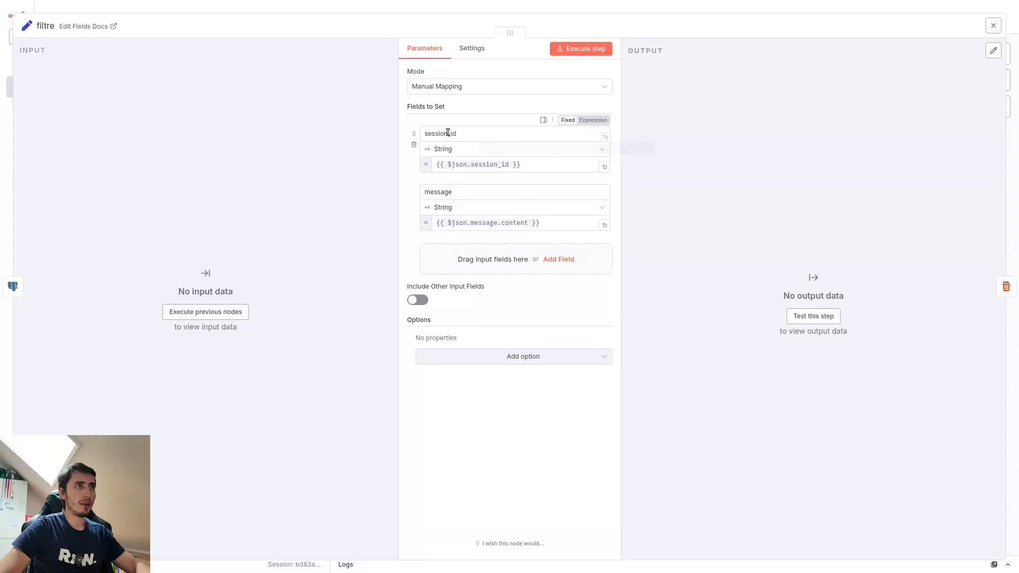
pyautogui.moveTo(438, 164); pyautogui.dragTo(520, 164)
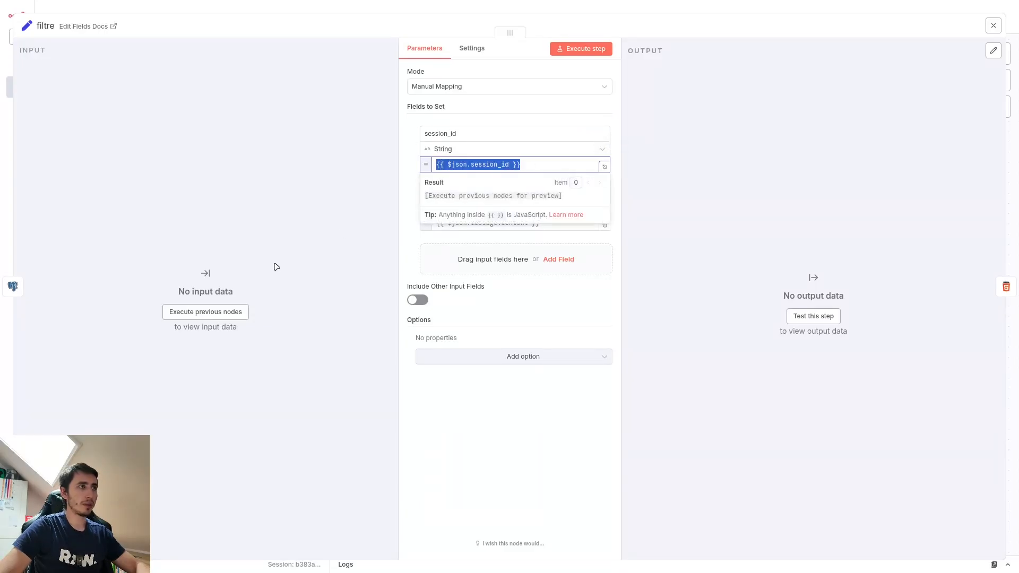
pyautogui.click(363, 11)
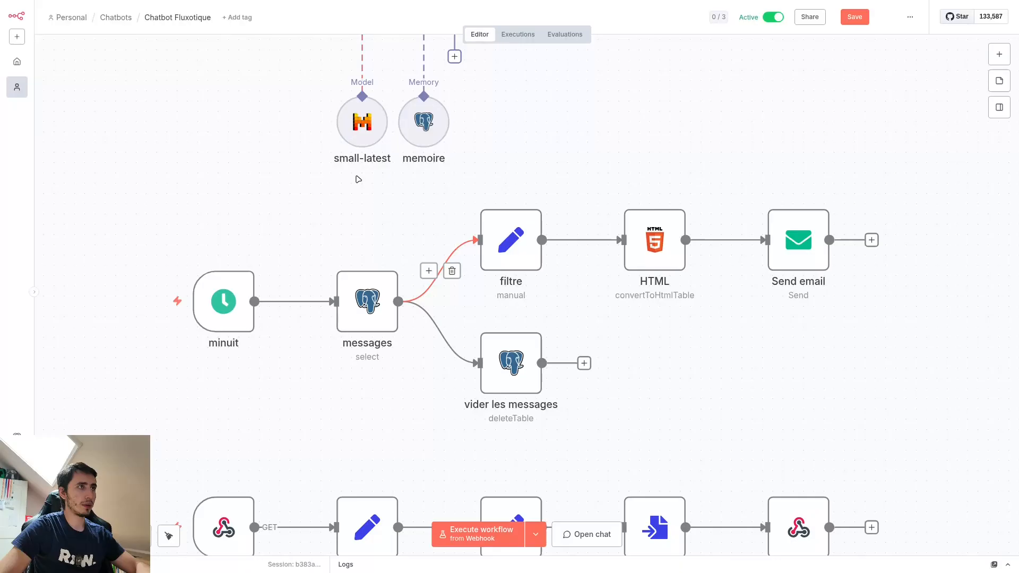
# Step: Execute the messages node, pin its output data, and inspect the pinned rows
pyautogui.click(339, 255)
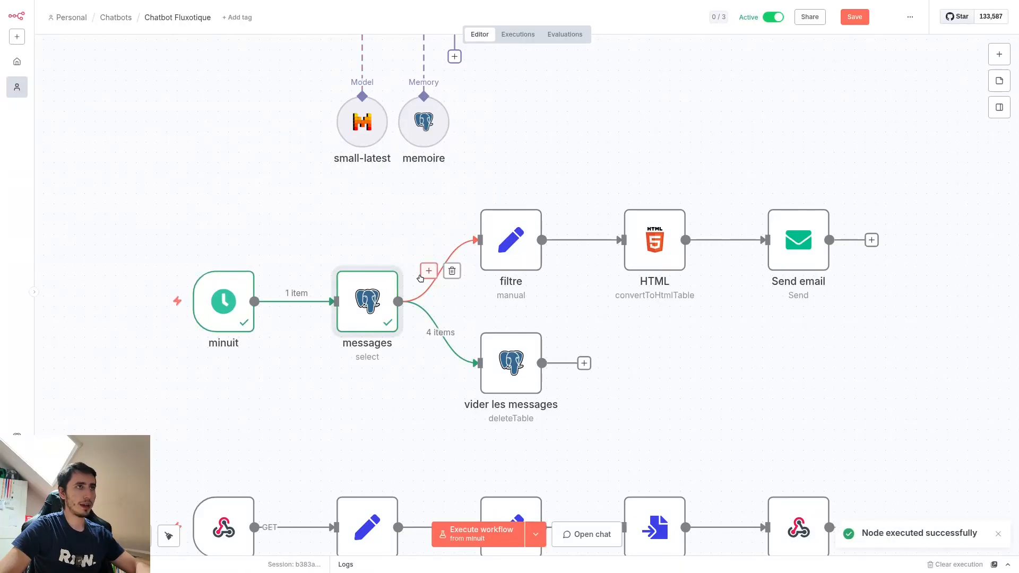
pyautogui.press('Return')
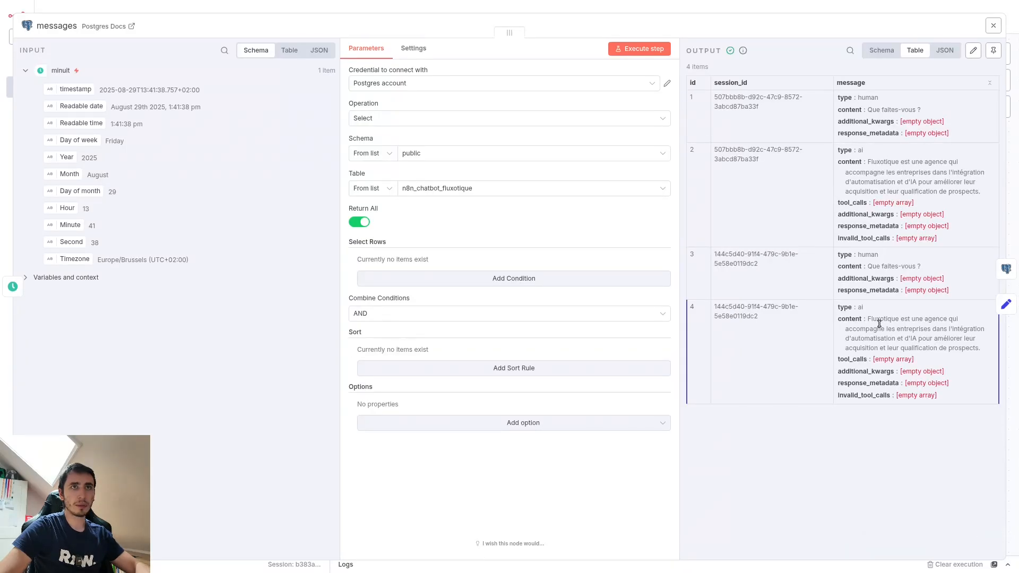
pyautogui.click(994, 51)
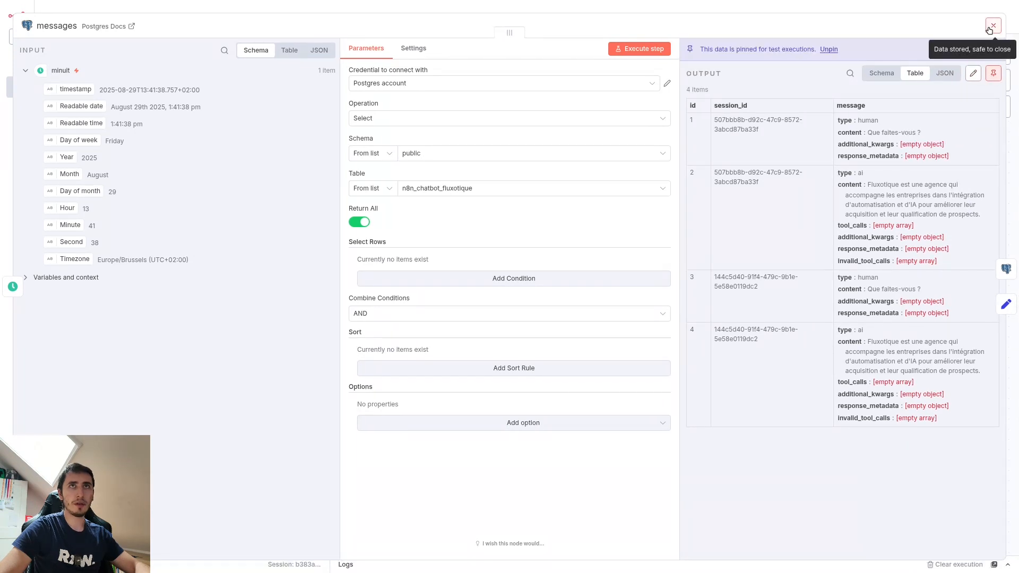
pyautogui.click(991, 28)
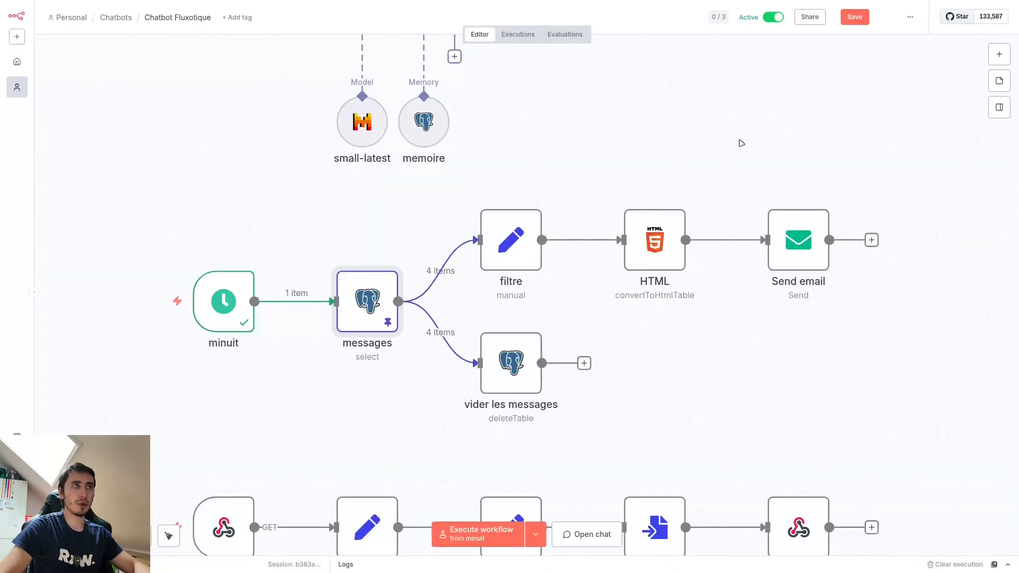
pyautogui.doubleClick(381, 330)
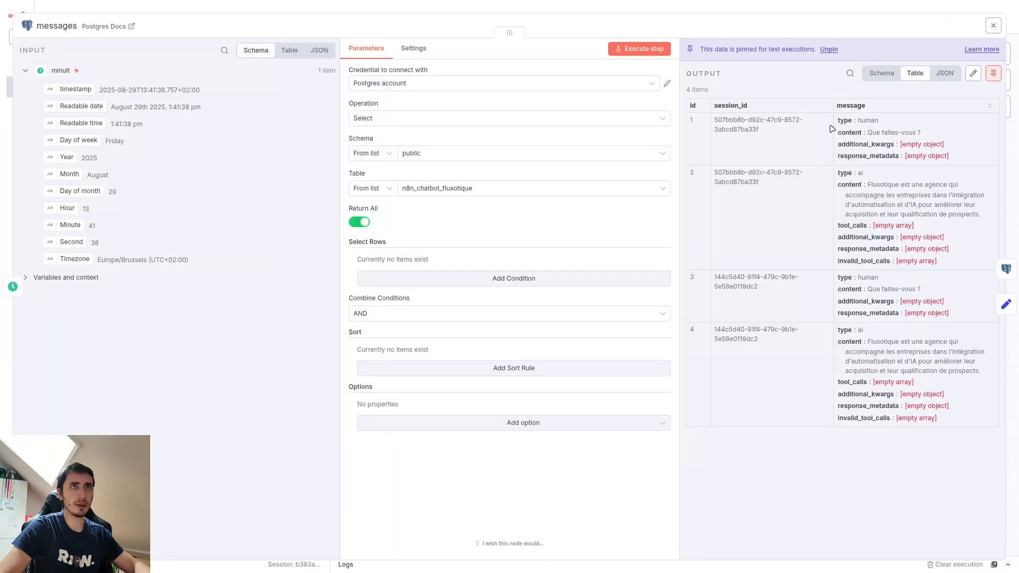
pyautogui.click(993, 26)
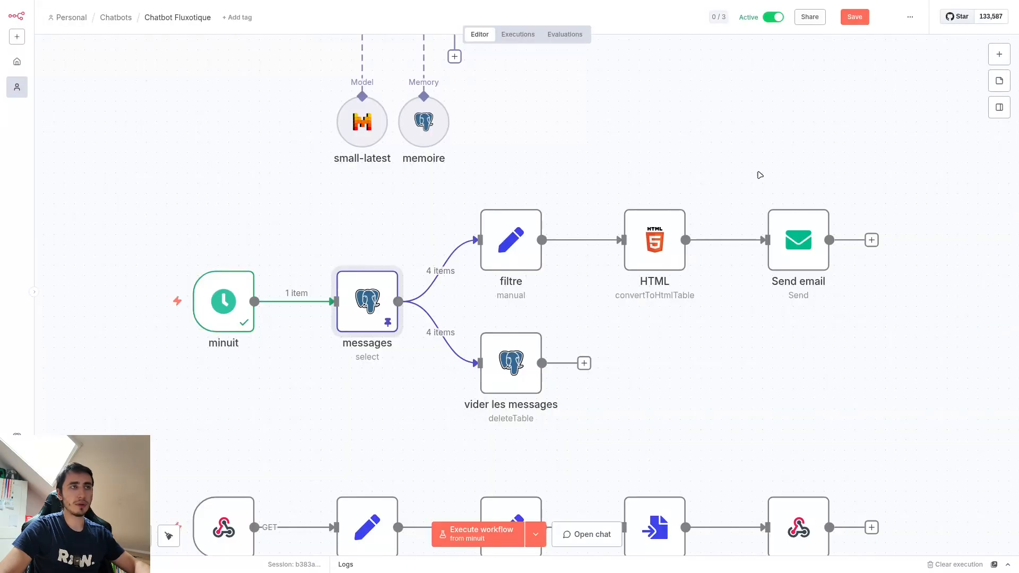
# Step: Open the filtre node and examine how its session_id field maps to the session_id input from messages
pyautogui.doubleClick(527, 269)
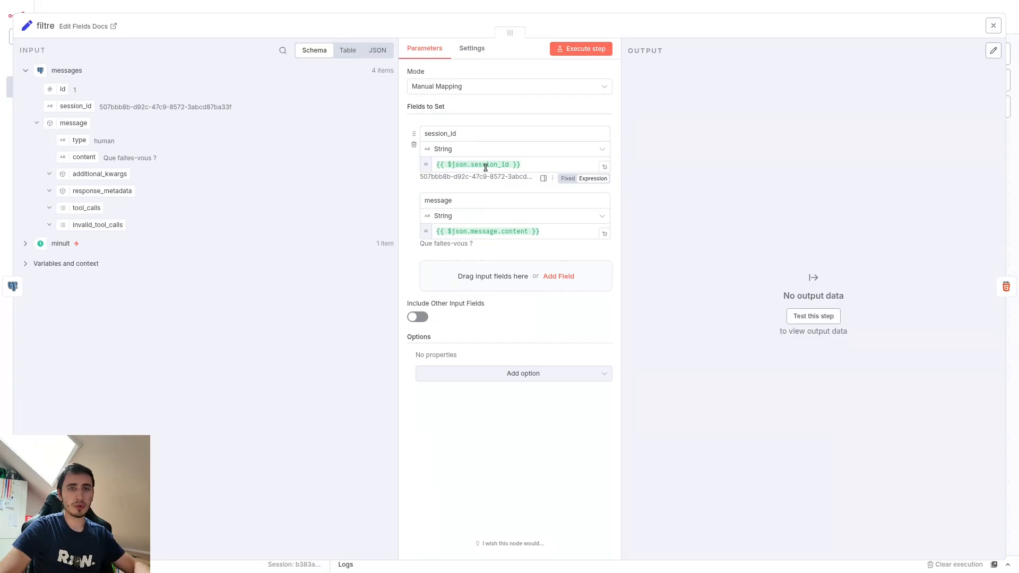
pyautogui.doubleClick(468, 138)
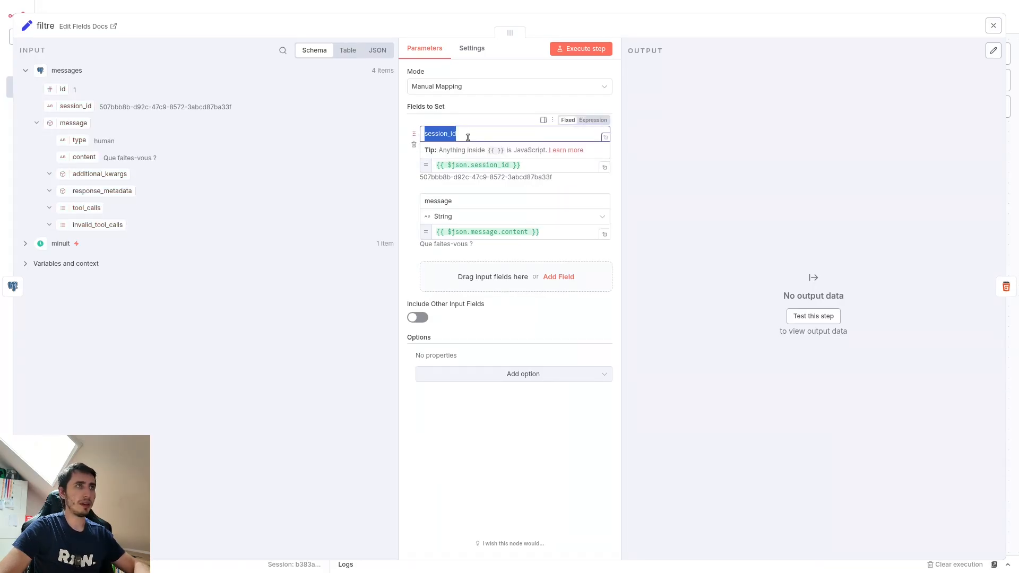
pyautogui.click(438, 133)
pyautogui.tripleClick(521, 166)
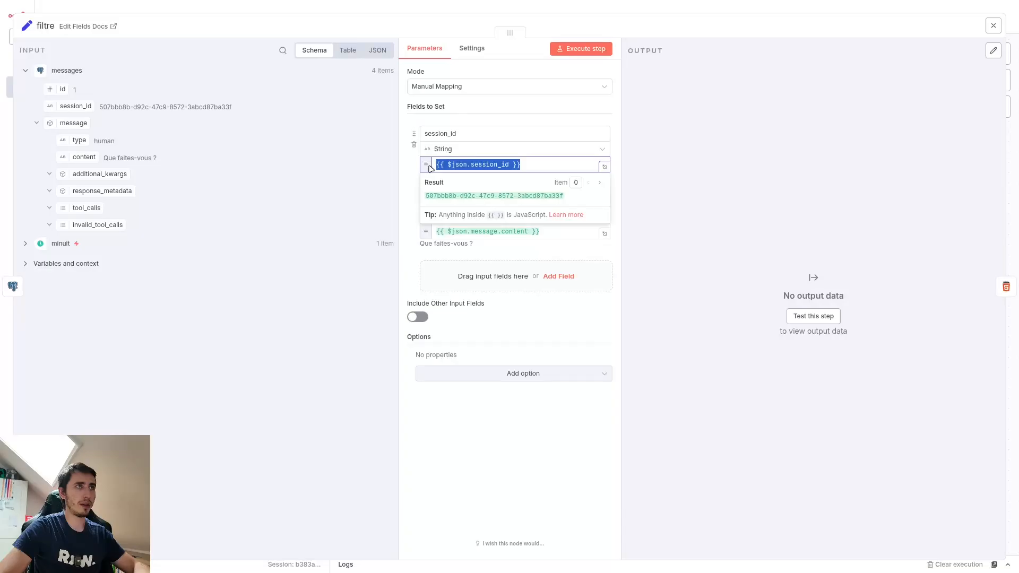
pyautogui.click(520, 166)
pyautogui.moveTo(68, 108); pyautogui.dragTo(538, 257)
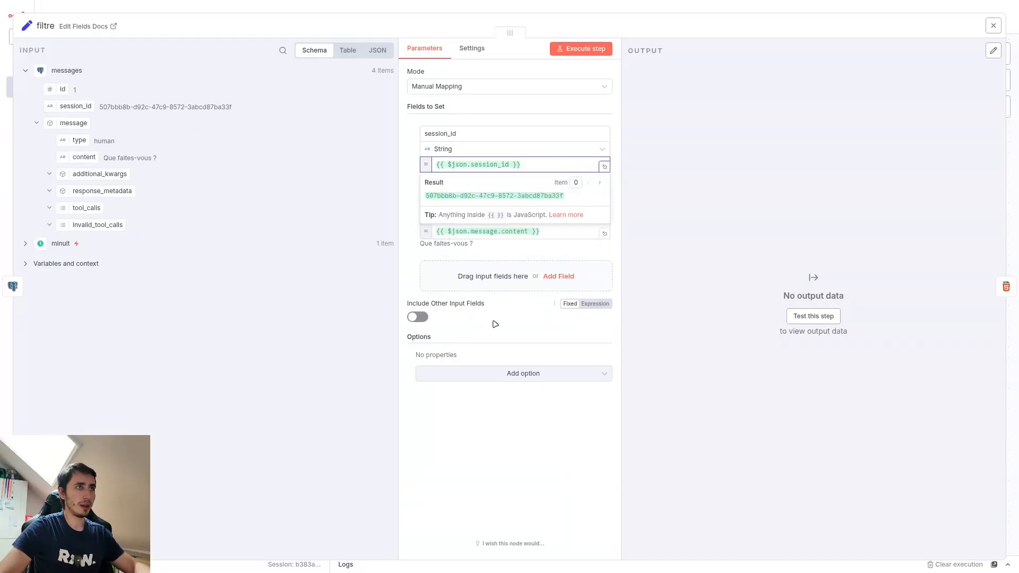
pyautogui.click(495, 323)
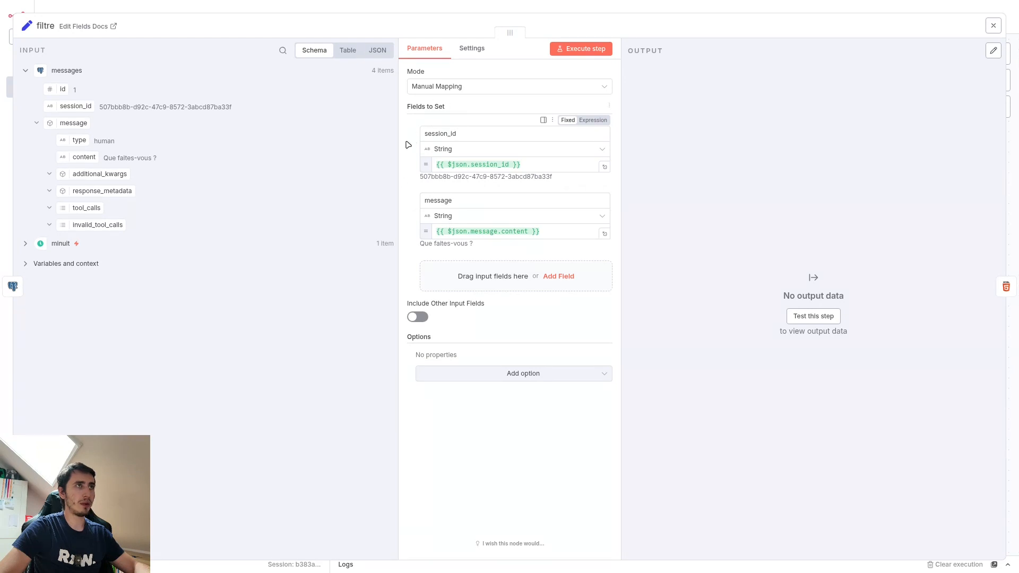
# Step: Examine how filtre's message field maps to the message content input, and close the node
pyautogui.doubleClick(423, 201)
pyautogui.click(449, 257)
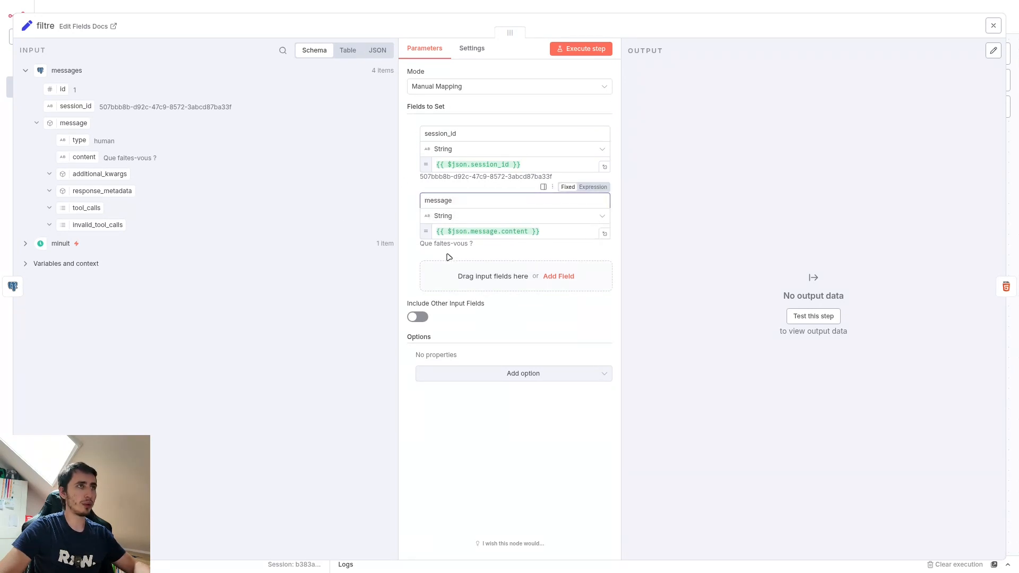
pyautogui.moveTo(89, 157); pyautogui.dragTo(322, 214)
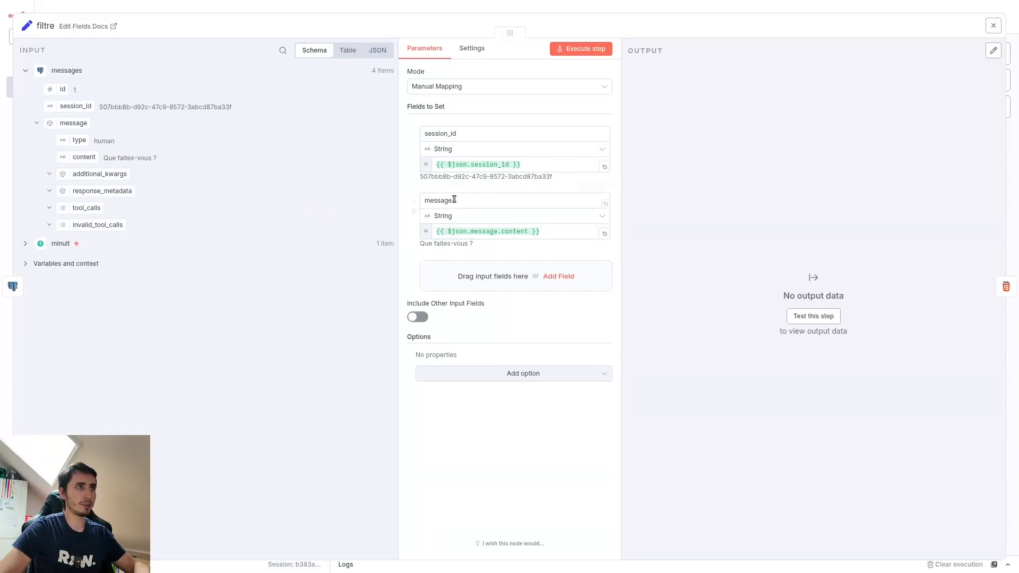
pyautogui.click(728, 10)
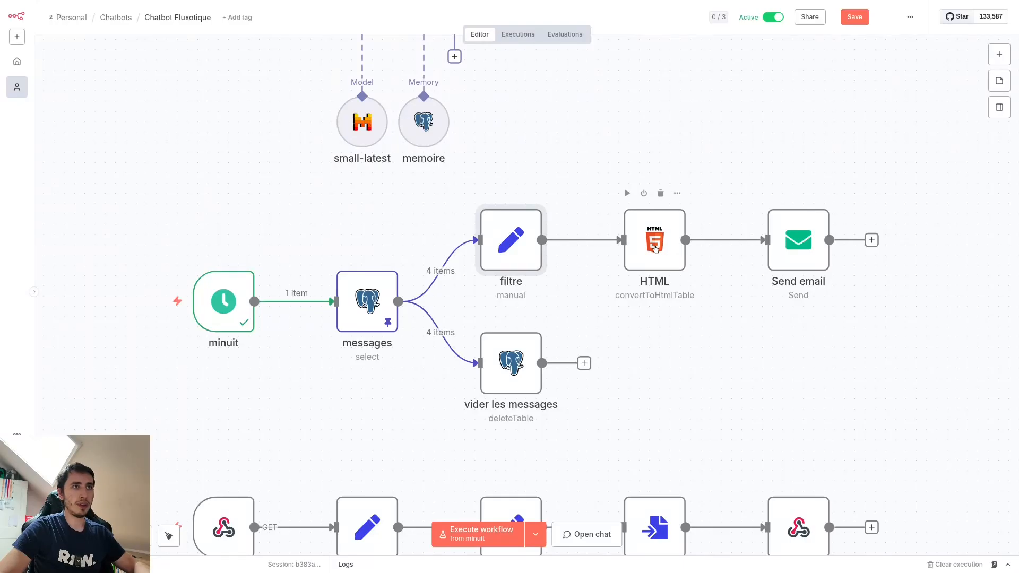
# Step: Open the HTML node, review its conversion operation, and return to the canvas
pyautogui.doubleClick(656, 249)
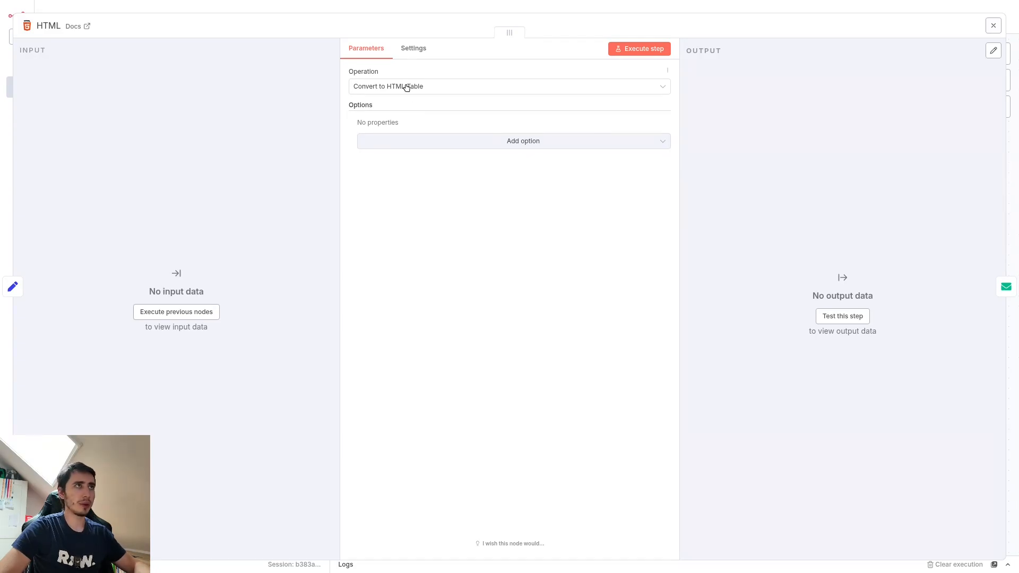
pyautogui.click(723, 13)
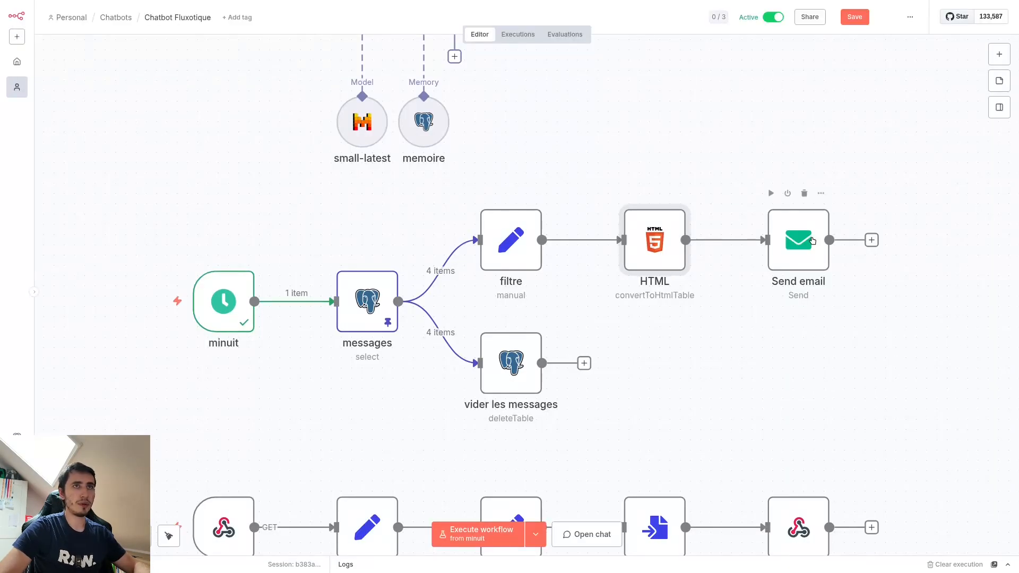
# Step: Look over the Send email node, search the node library for smtp and gmail, and close it without adding a node
pyautogui.doubleClick(799, 239)
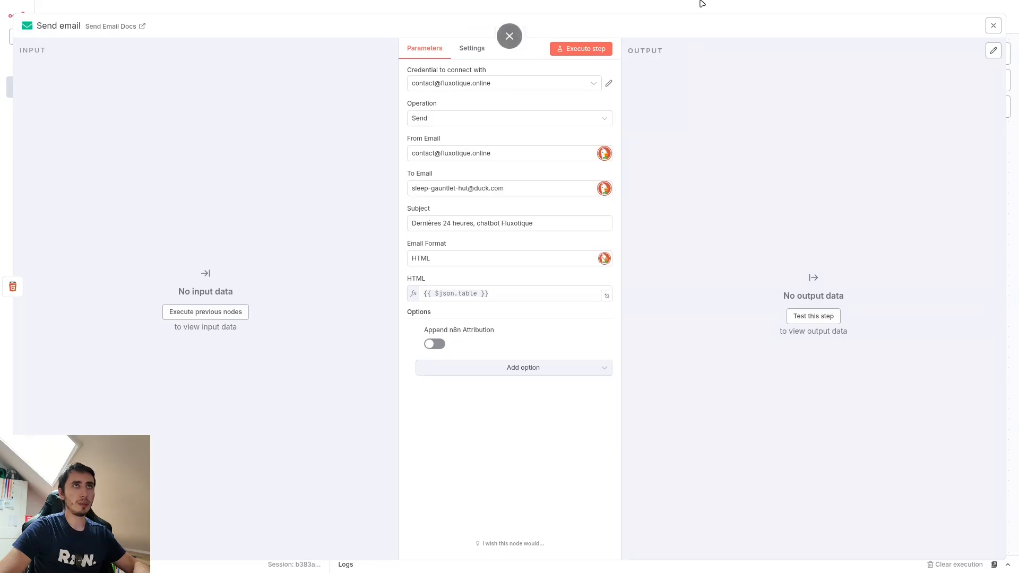
pyautogui.click(702, 4)
pyautogui.click(990, 62)
pyautogui.write('smt')
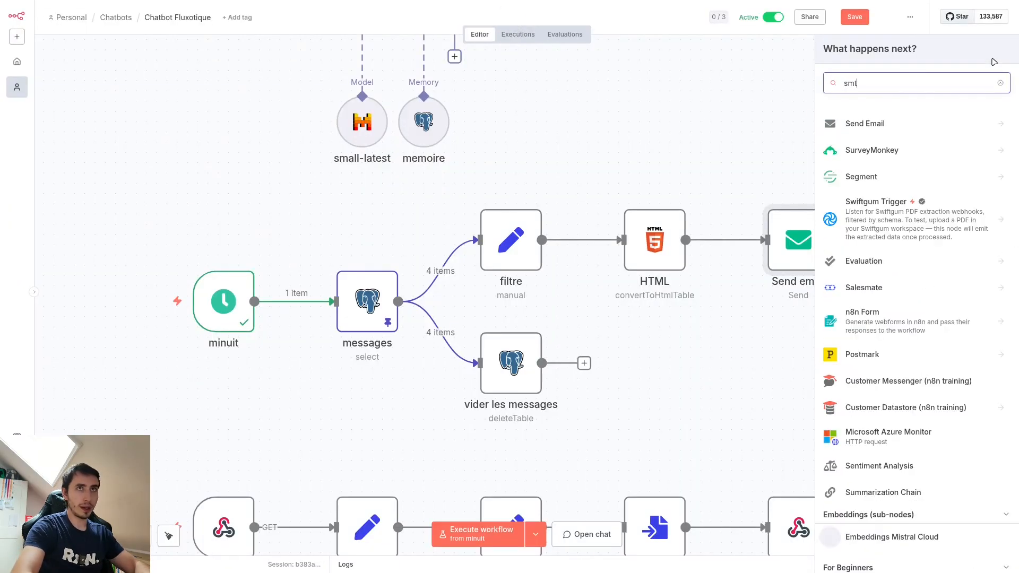
pyautogui.write('p')
pyautogui.doubleClick(882, 83)
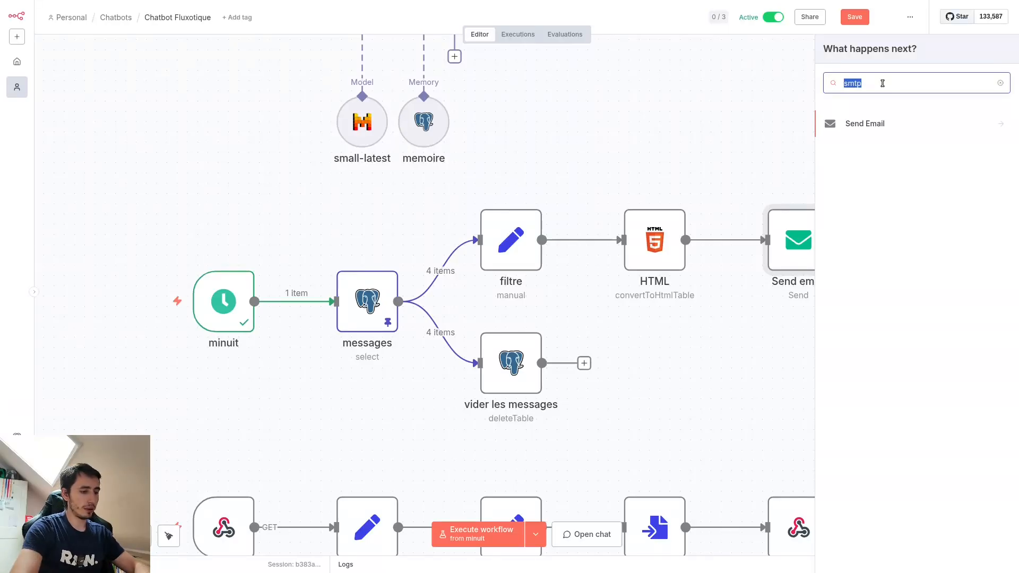
pyautogui.write('gmail')
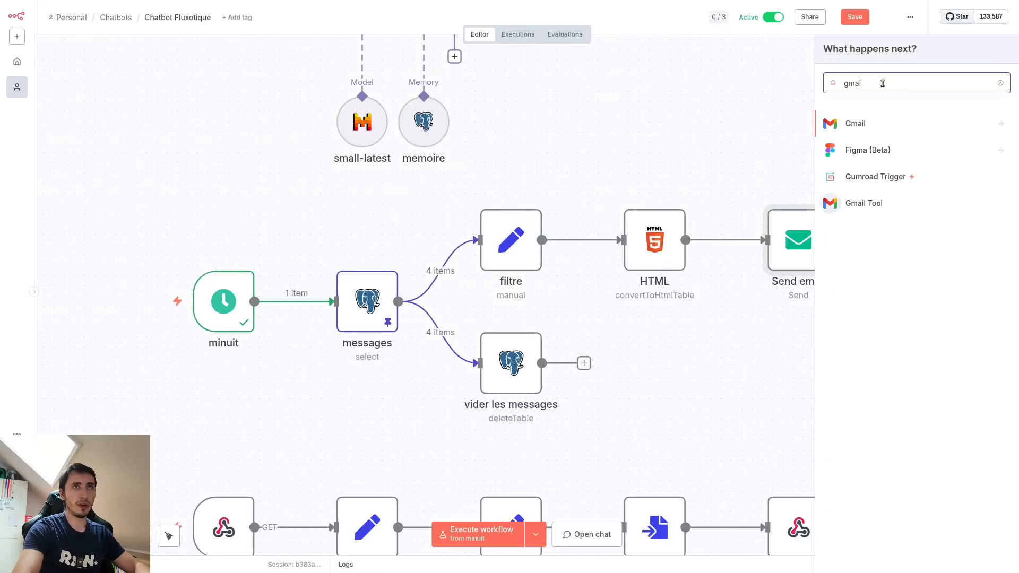
pyautogui.press('Escape')
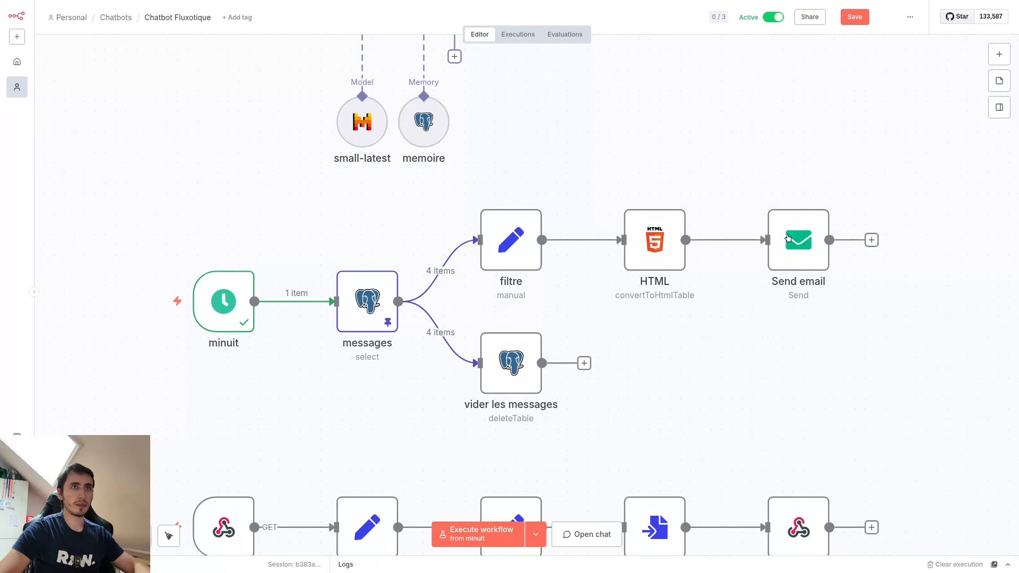
# Step: Reopen the Send email node and examine its sender and recipient address fields
pyautogui.doubleClick(810, 251)
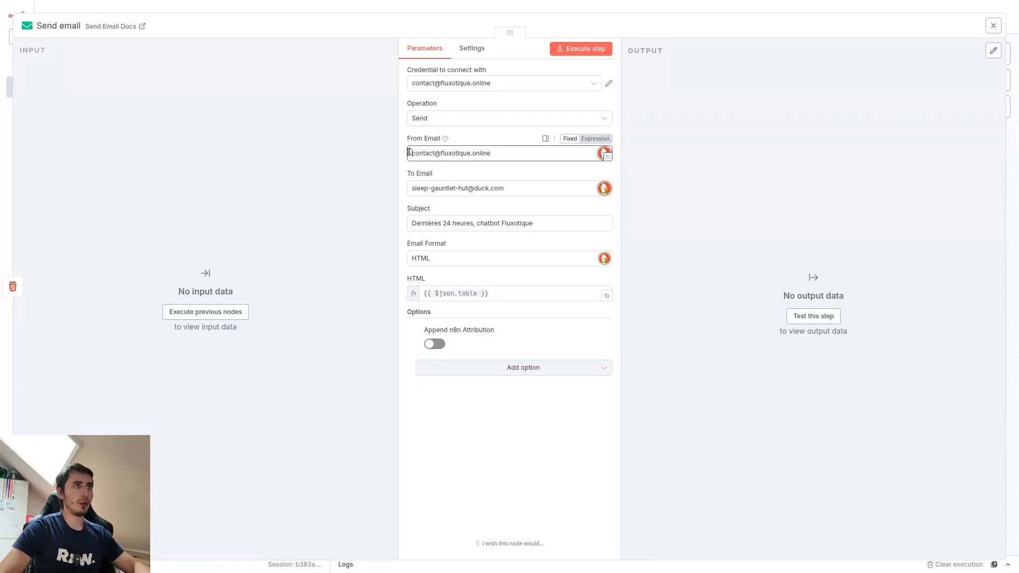
pyautogui.moveTo(408, 152); pyautogui.dragTo(525, 155)
pyautogui.click(521, 155)
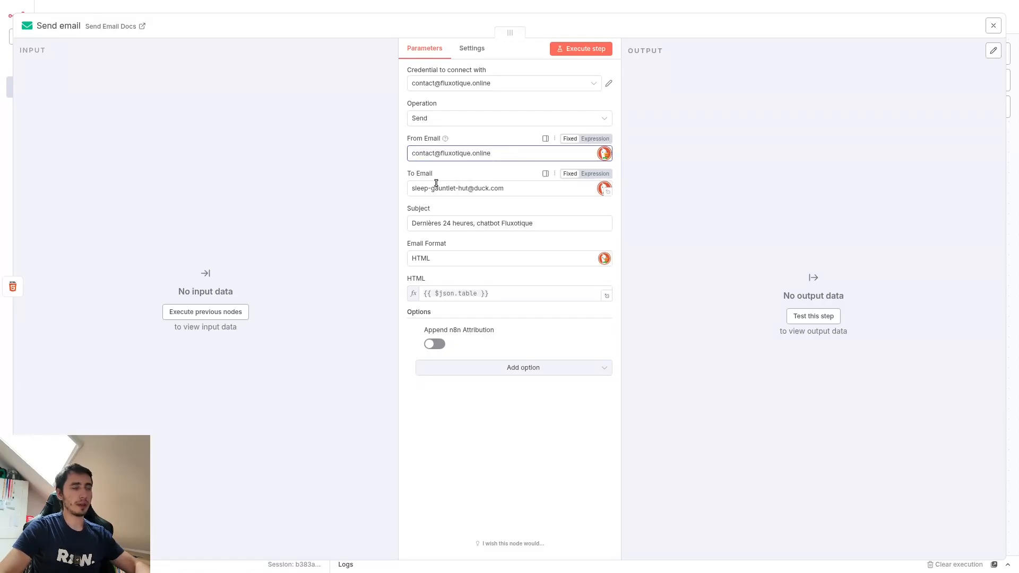
pyautogui.moveTo(413, 188); pyautogui.dragTo(513, 186)
pyautogui.click(513, 185)
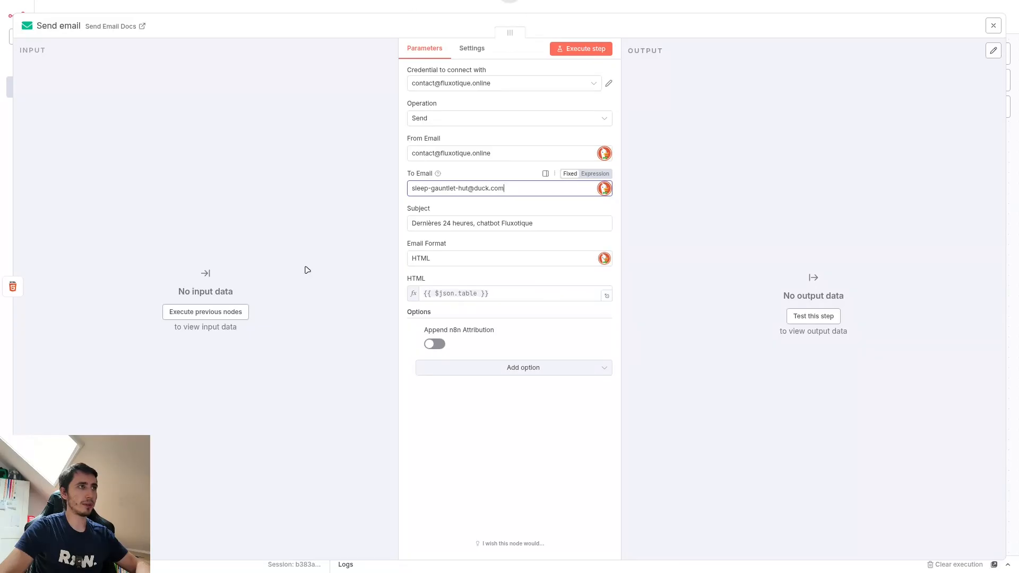
# Step: Execute the email branch through Send email, inspect the table input used for the HTML body, and return to the canvas
pyautogui.click(205, 311)
pyautogui.click(385, 4)
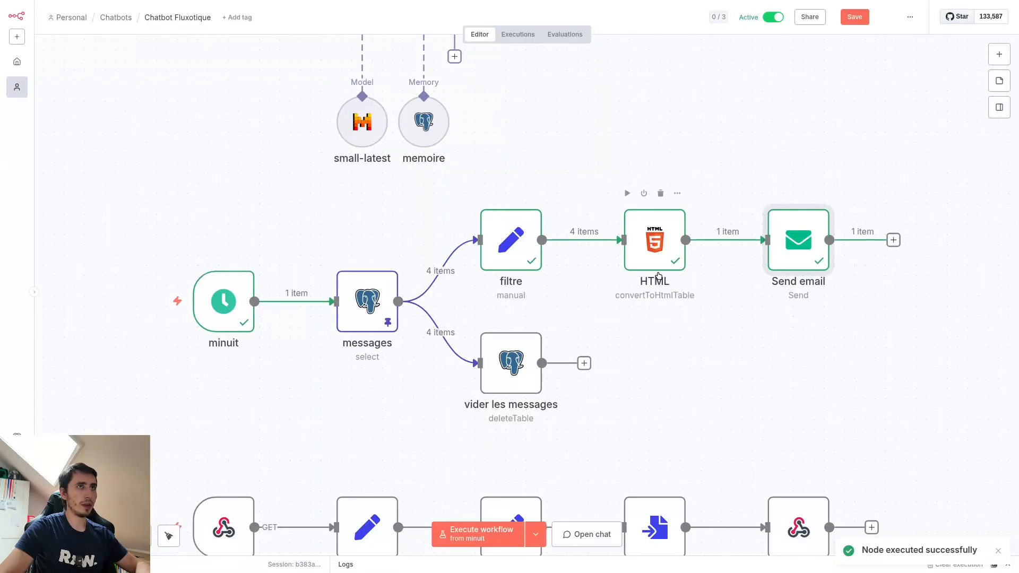
pyautogui.doubleClick(798, 238)
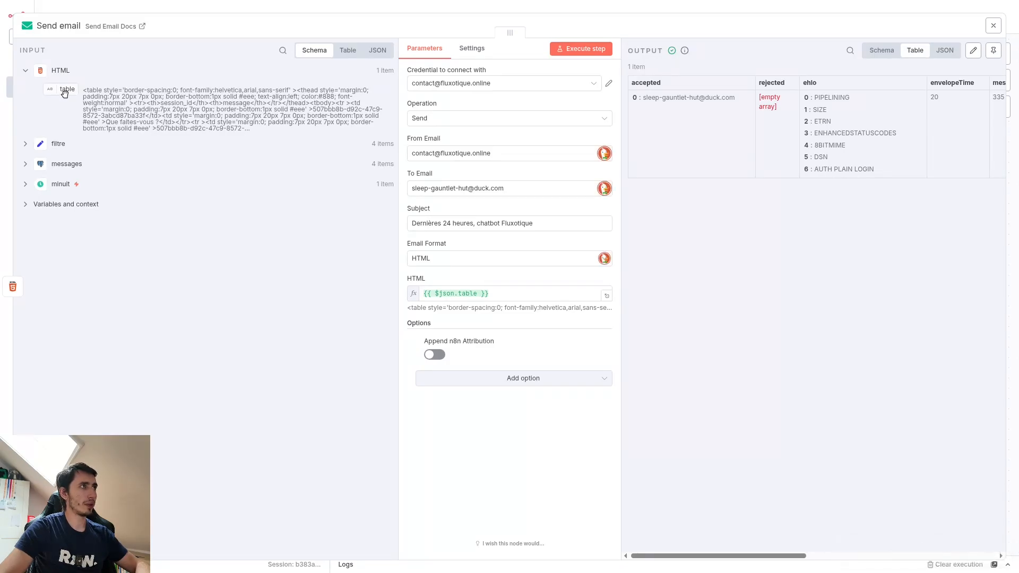
pyautogui.moveTo(62, 94); pyautogui.dragTo(229, 237)
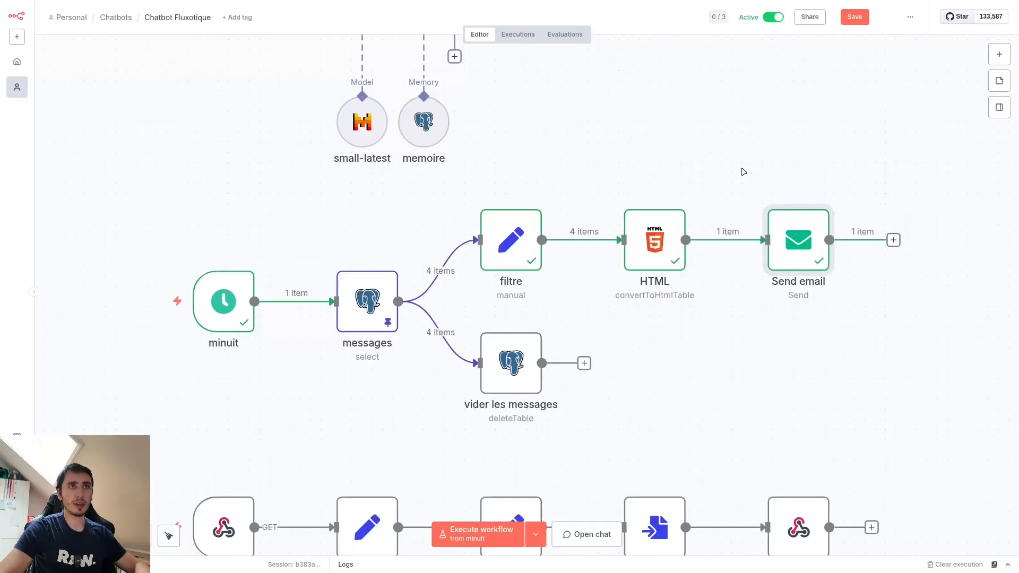
pyautogui.click(762, 5)
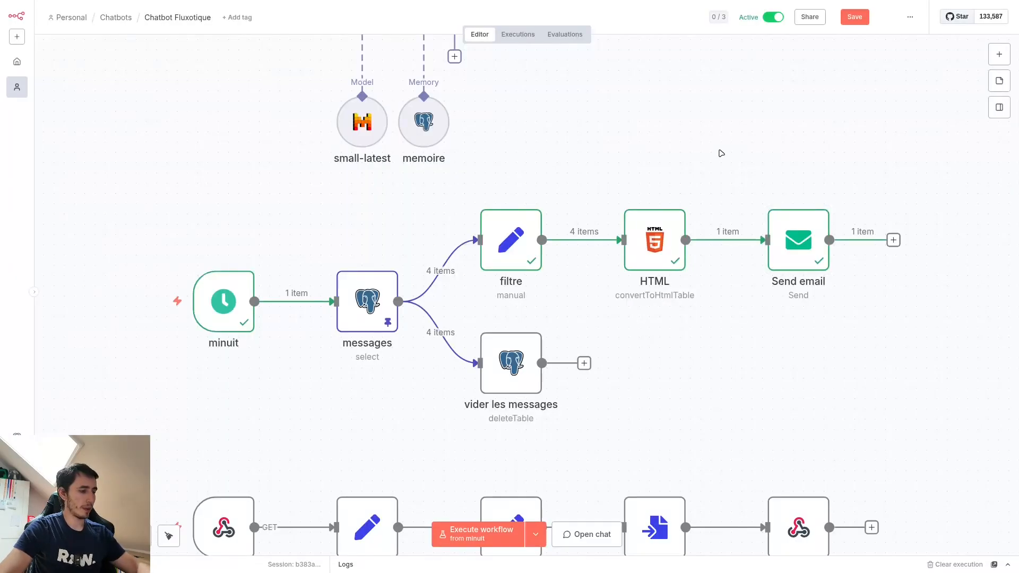
# Step: Switch to the mailbox and read through the earlier email's table of session IDs and chatbot messages
pyautogui.hotkey('ctrl', 'Tab')
pyautogui.scroll(1, 768, 223)
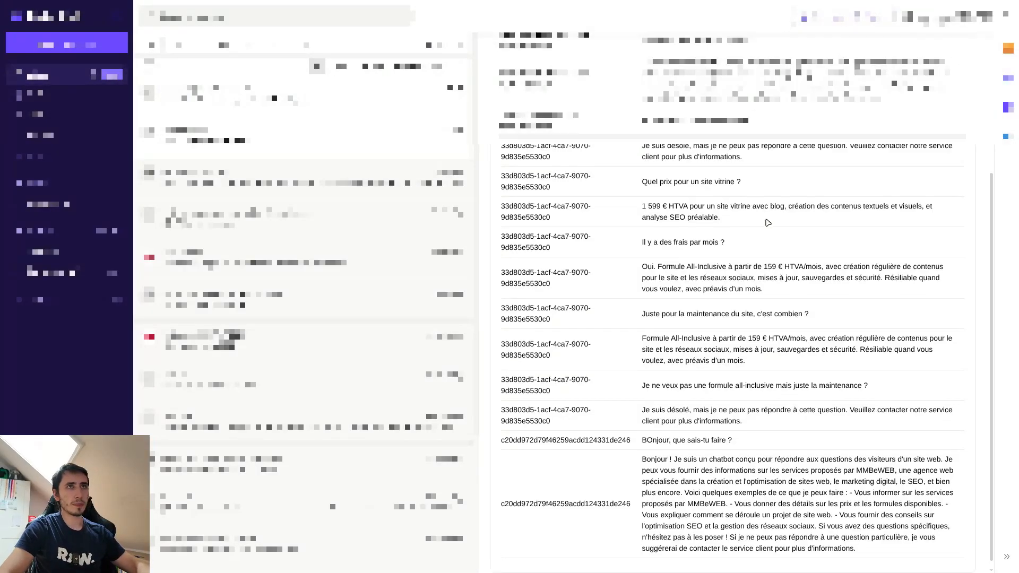
pyautogui.scroll(2, 768, 223)
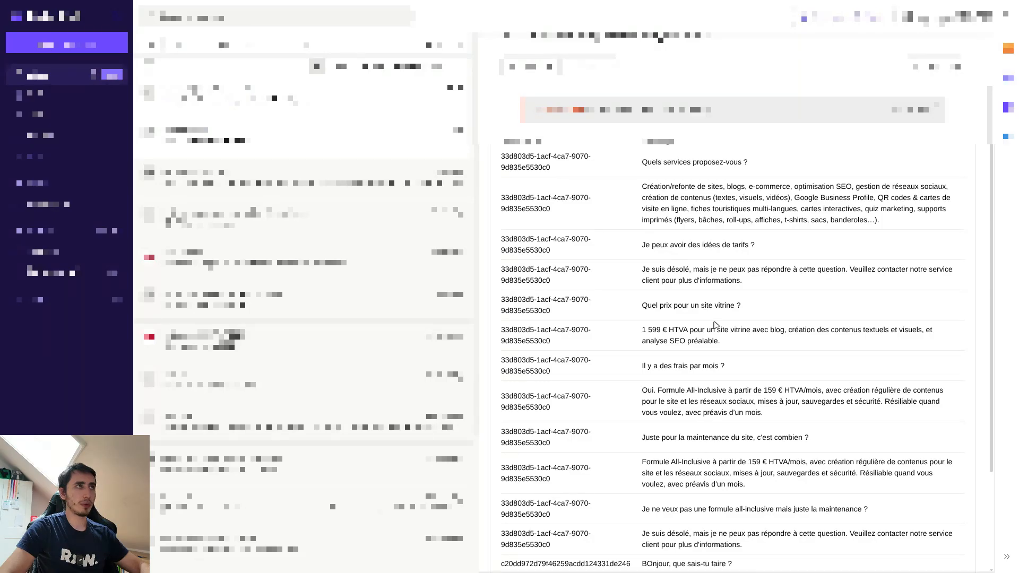
pyautogui.scroll(-1, 682, 356)
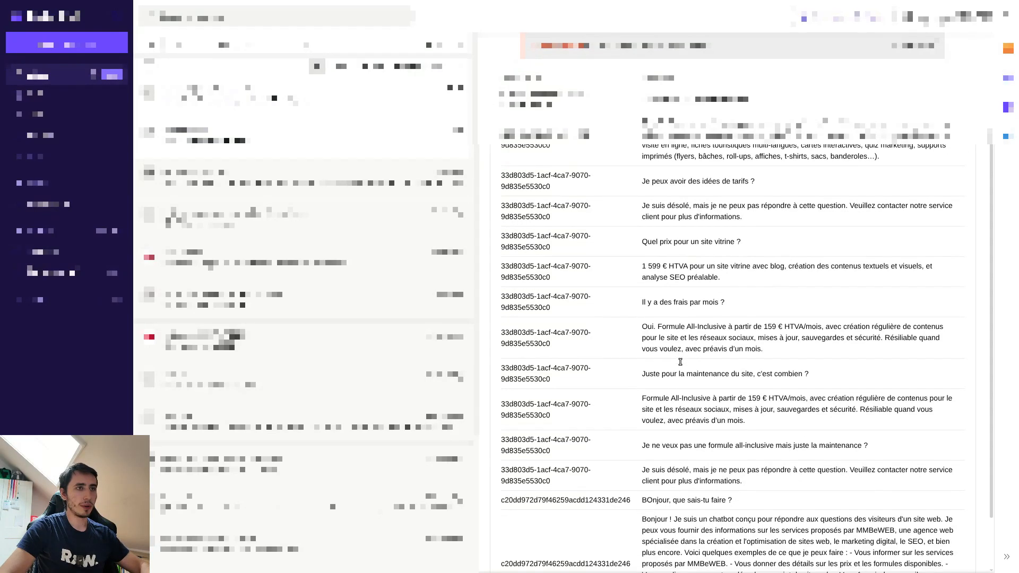
pyautogui.scroll(-1, 683, 365)
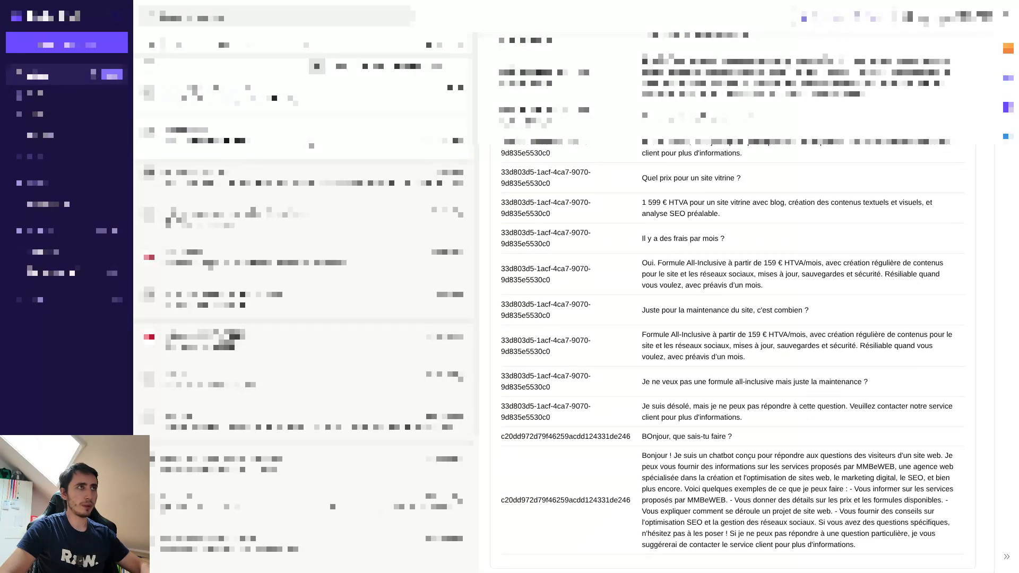
# Step: Open the newest chatbot email and examine the first conversation's session_id, question and answer
pyautogui.click(301, 99)
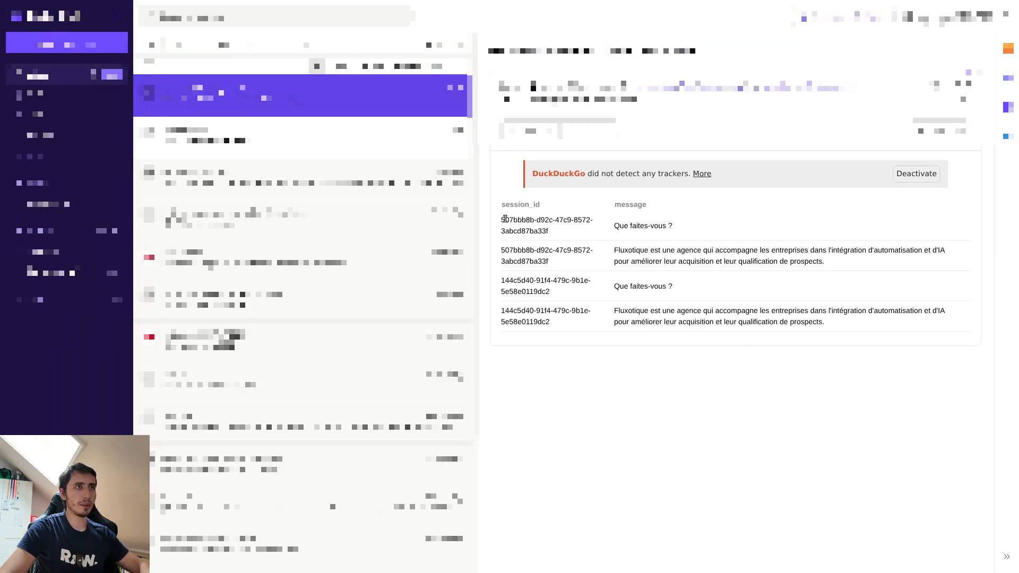
pyautogui.moveTo(508, 216); pyautogui.dragTo(562, 240)
pyautogui.click(523, 259)
pyautogui.tripleClick(537, 263)
pyautogui.click(571, 263)
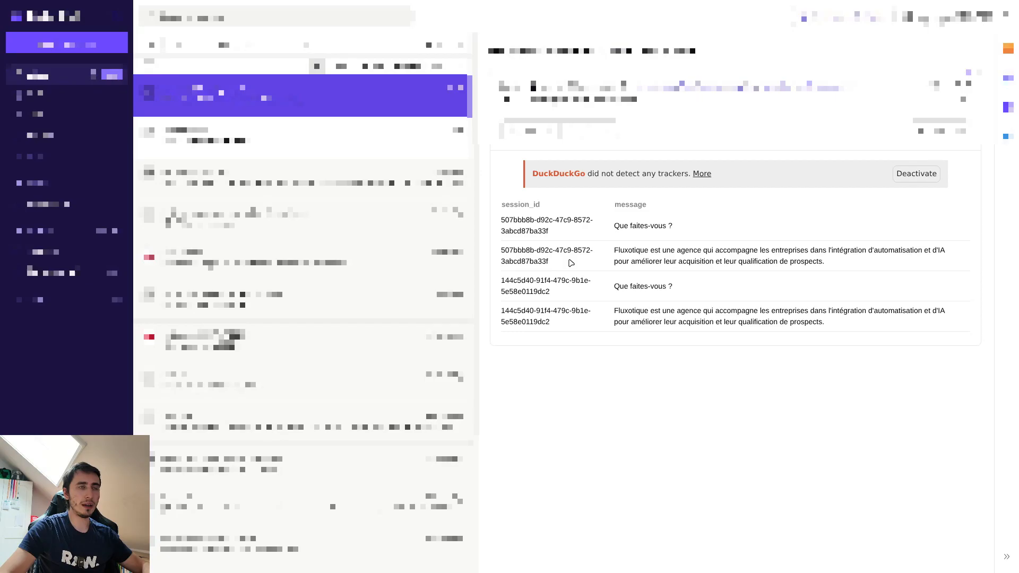
pyautogui.moveTo(615, 222); pyautogui.dragTo(688, 229)
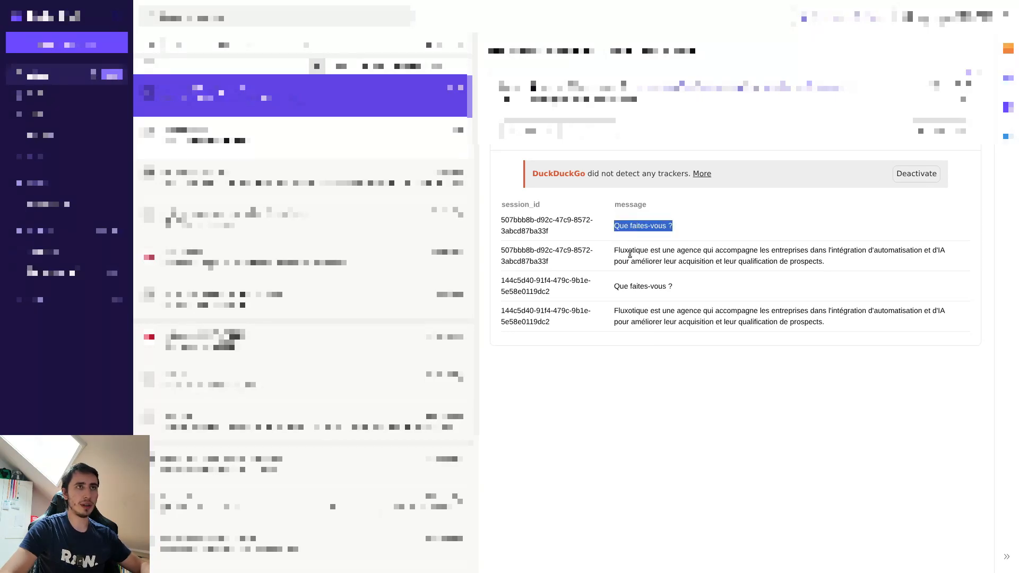
pyautogui.moveTo(613, 253); pyautogui.dragTo(798, 259)
pyautogui.click(832, 263)
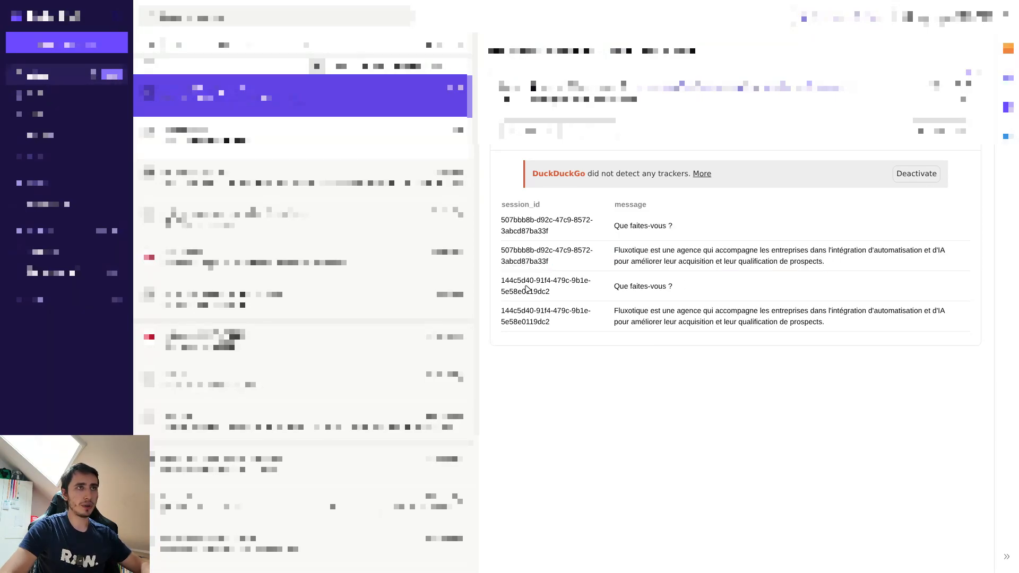
# Step: Examine the second conversation's session_id and its question in the email table
pyautogui.moveTo(549, 292); pyautogui.dragTo(500, 279)
pyautogui.click(551, 290)
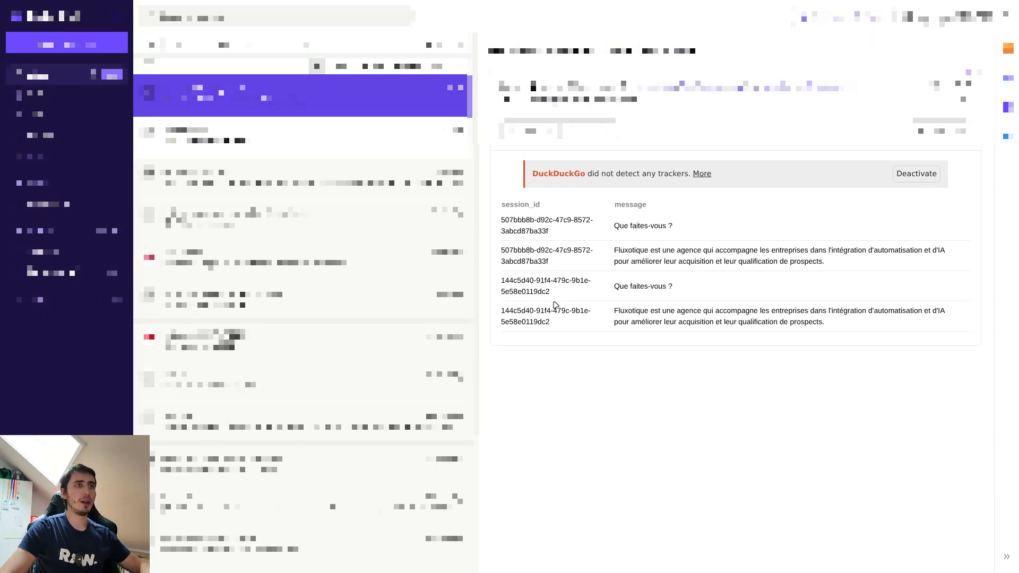
pyautogui.moveTo(614, 287); pyautogui.dragTo(699, 289)
pyautogui.click(701, 291)
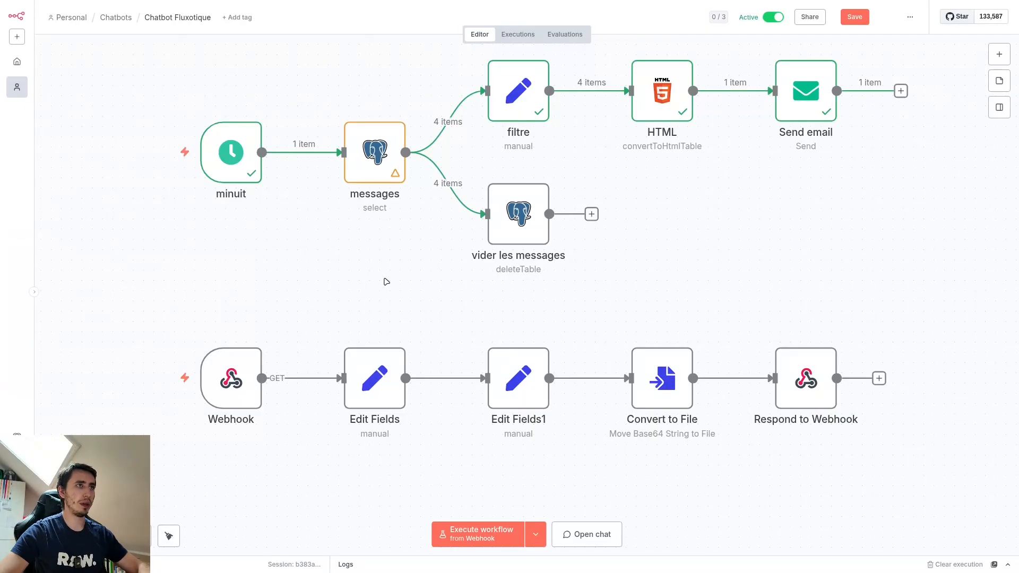
# Step: In the n8n workflow, open the Chatbot Q/R trigger, copy its Chat URL, and close the node
pyautogui.scroll(5, 391, 278)
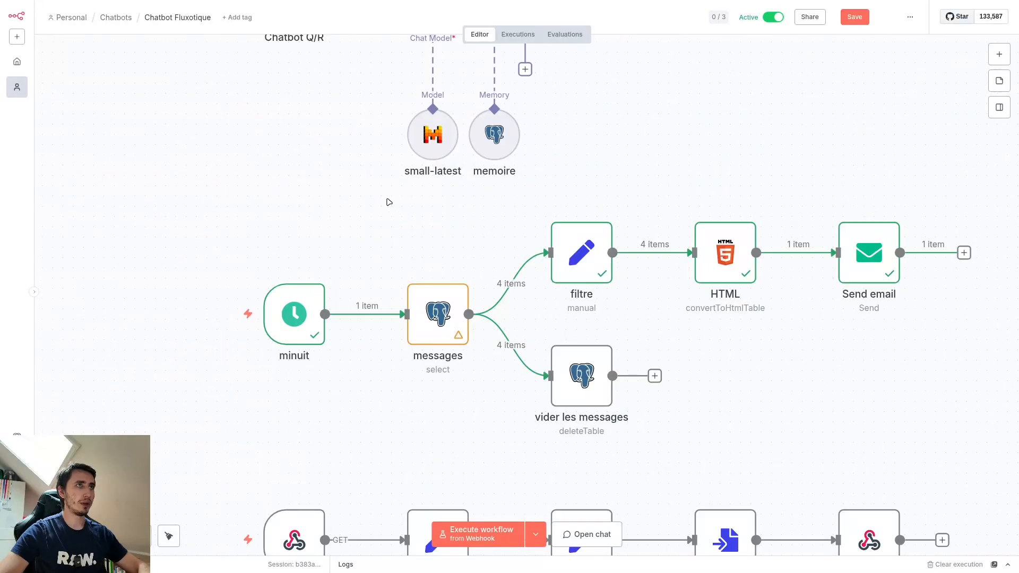
pyautogui.scroll(6, 389, 202)
pyautogui.doubleClick(378, 218)
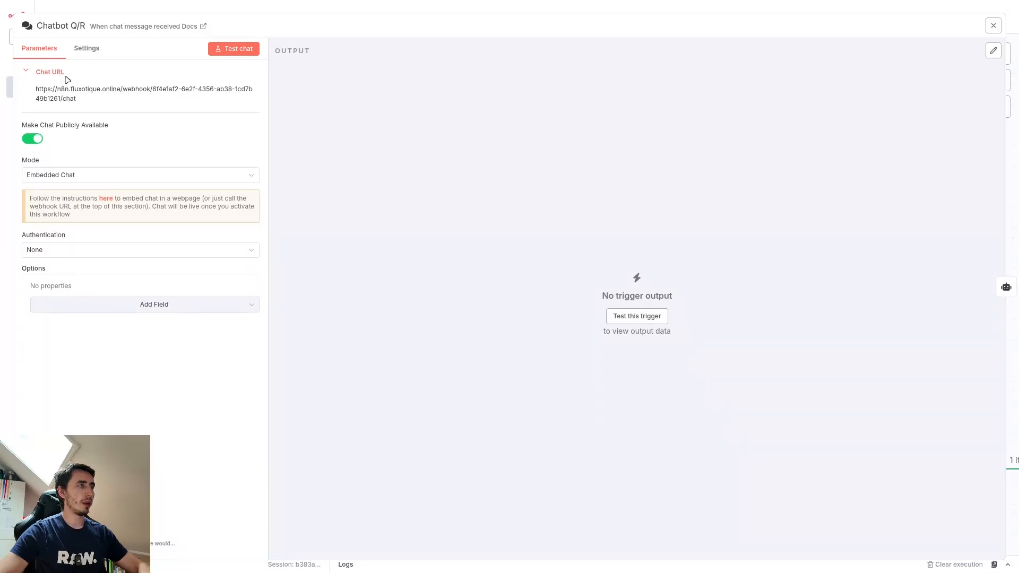
pyautogui.click(59, 92)
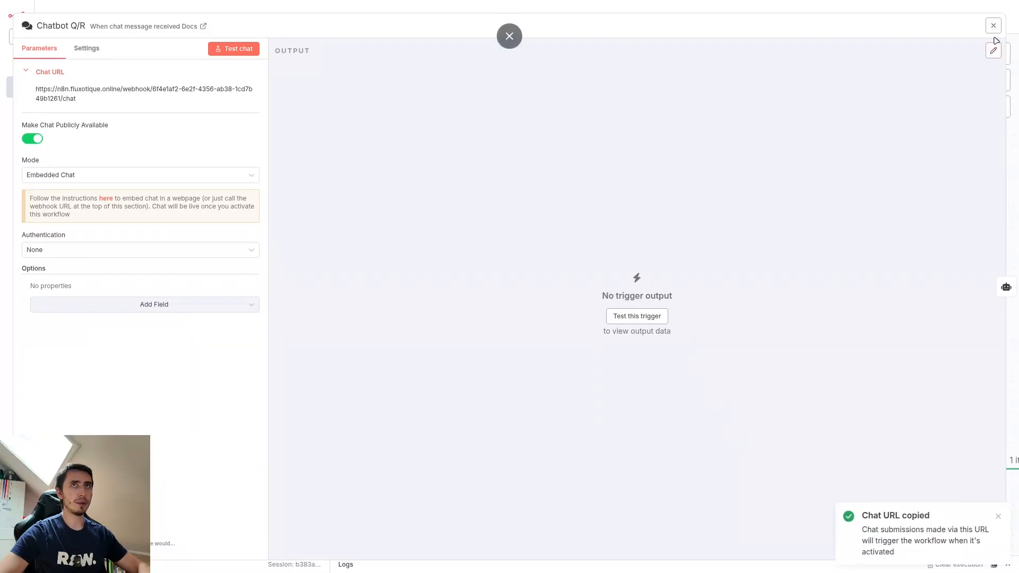
pyautogui.click(993, 25)
# Step: Open the Edit Fields node, examine the n8nChatUrl value in the expanded js expression, and close the node
pyautogui.scroll(-8, 603, 441)
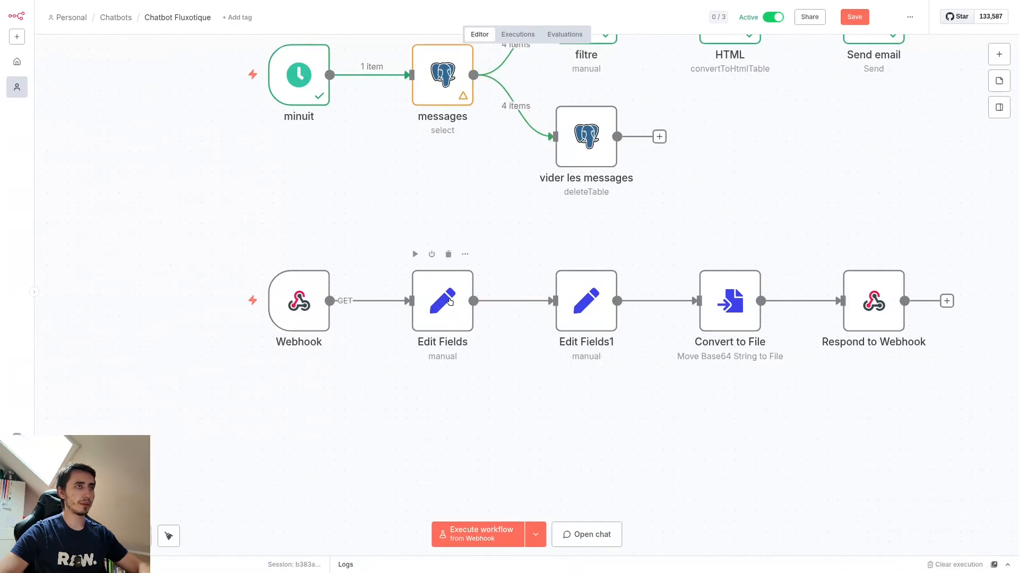
pyautogui.doubleClick(450, 302)
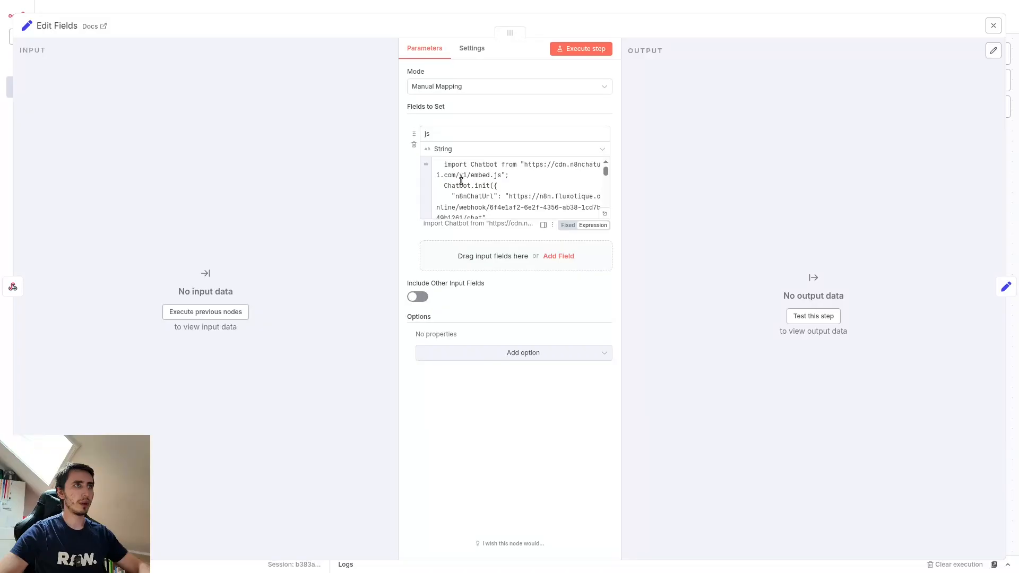
pyautogui.click(605, 214)
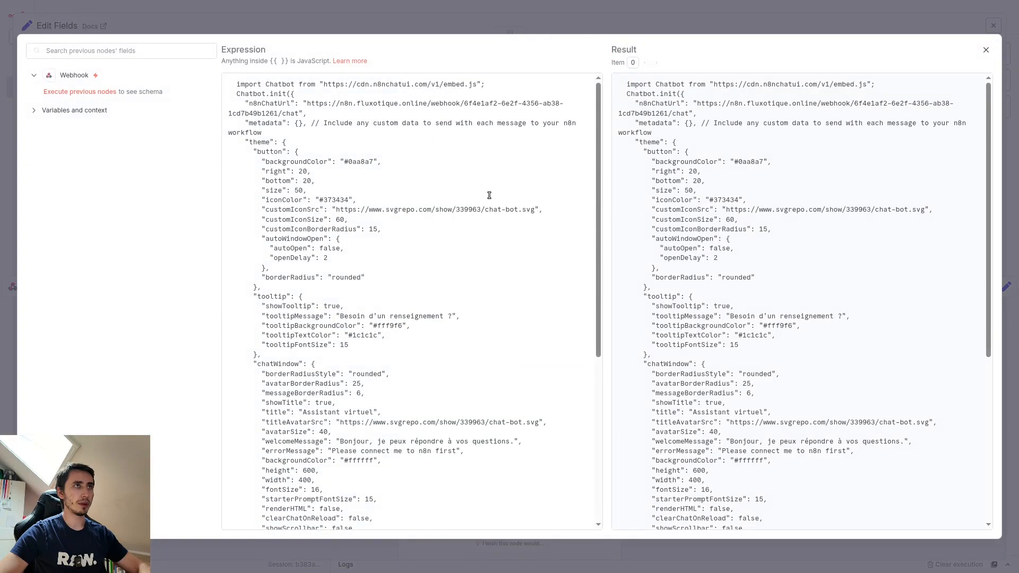
pyautogui.moveTo(310, 101); pyautogui.dragTo(300, 114)
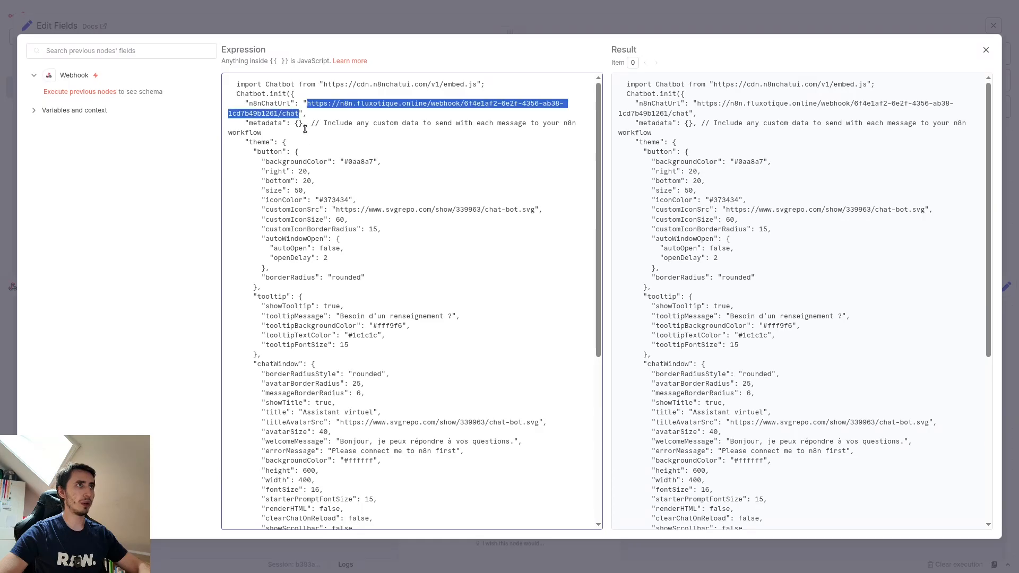
pyautogui.click(321, 110)
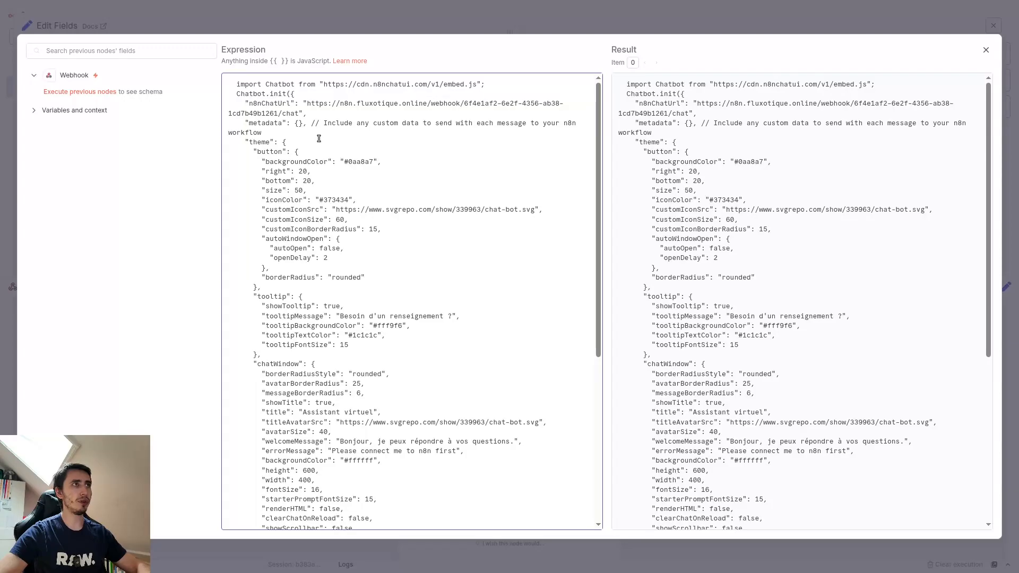
pyautogui.click(986, 49)
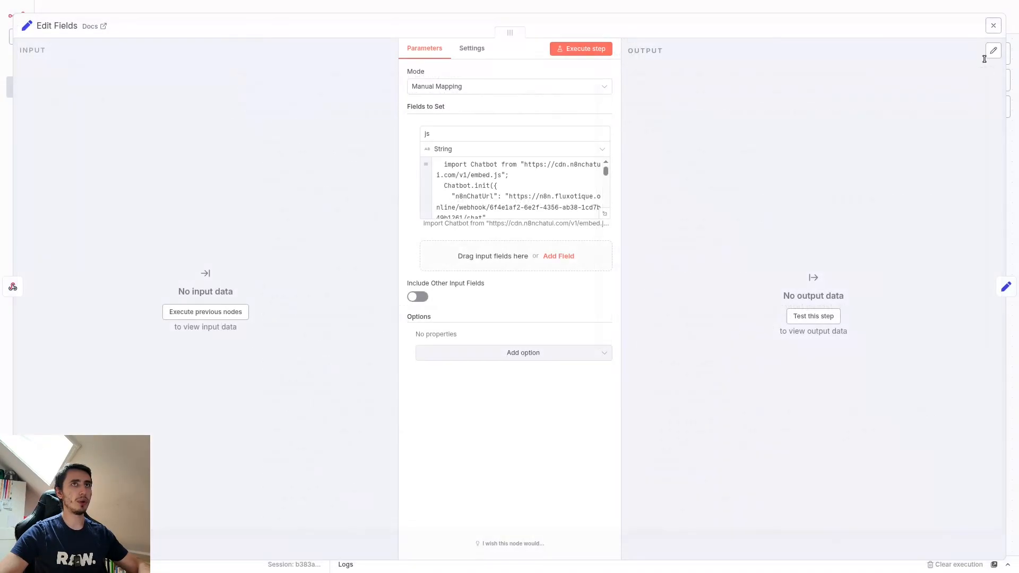
pyautogui.click(994, 28)
# Step: Switch to VS Code and examine the n8n chatbot module script line at the end of script.html
pyautogui.scroll(10, 403, 209)
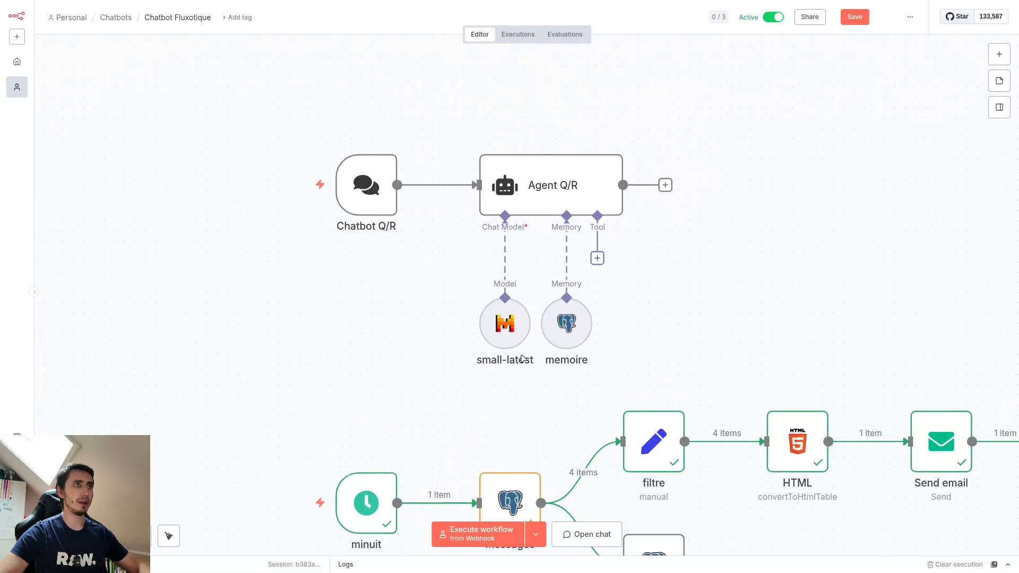
pyautogui.scroll(-6, 741, 314)
pyautogui.hscroll(3, 742, 314)
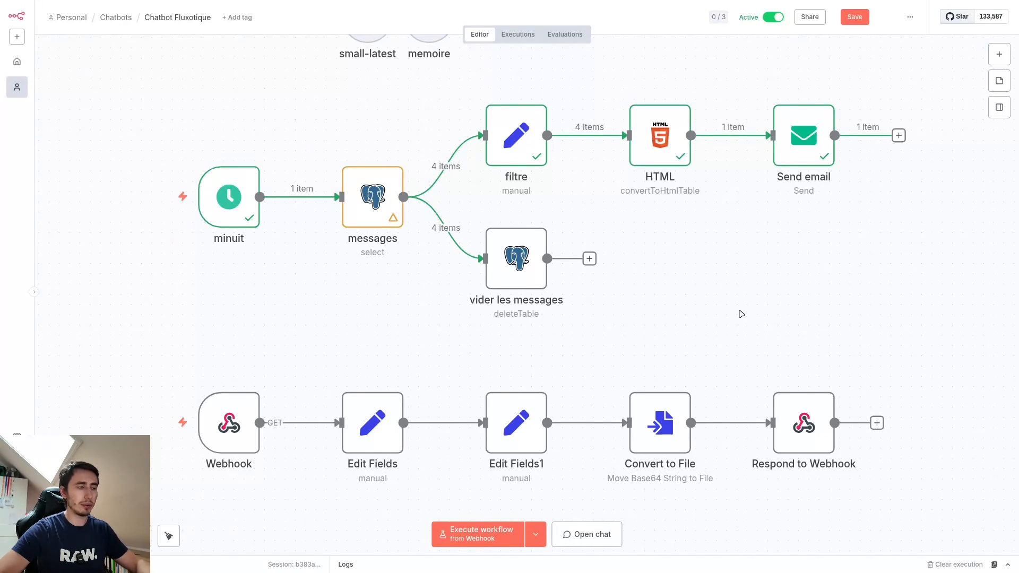
pyautogui.press('super+3')
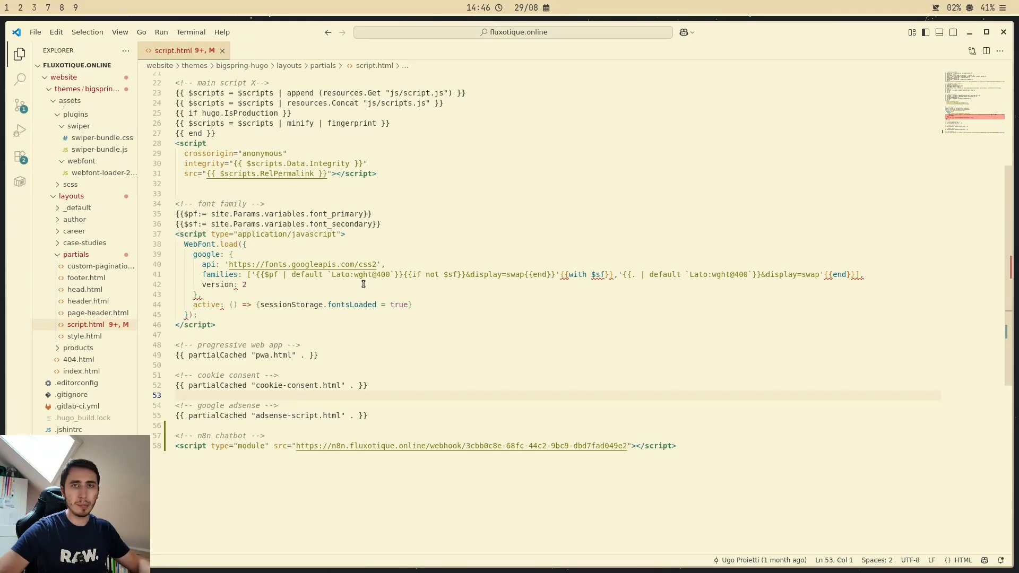
pyautogui.click(311, 468)
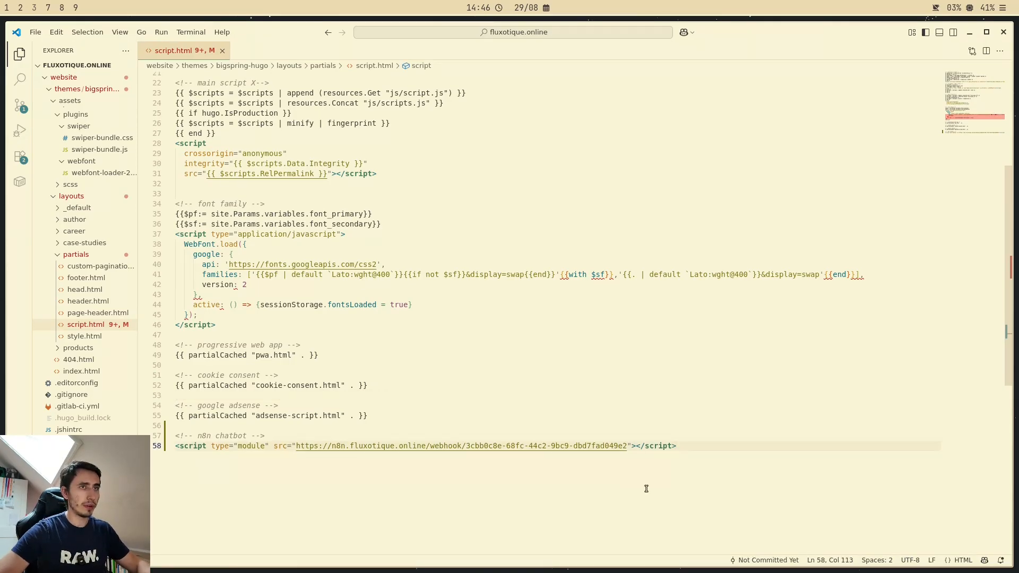
# Step: Add an empty head element below the n8n chatbot script line at the end of script.html
pyautogui.press('Return')
pyautogui.press('Return')
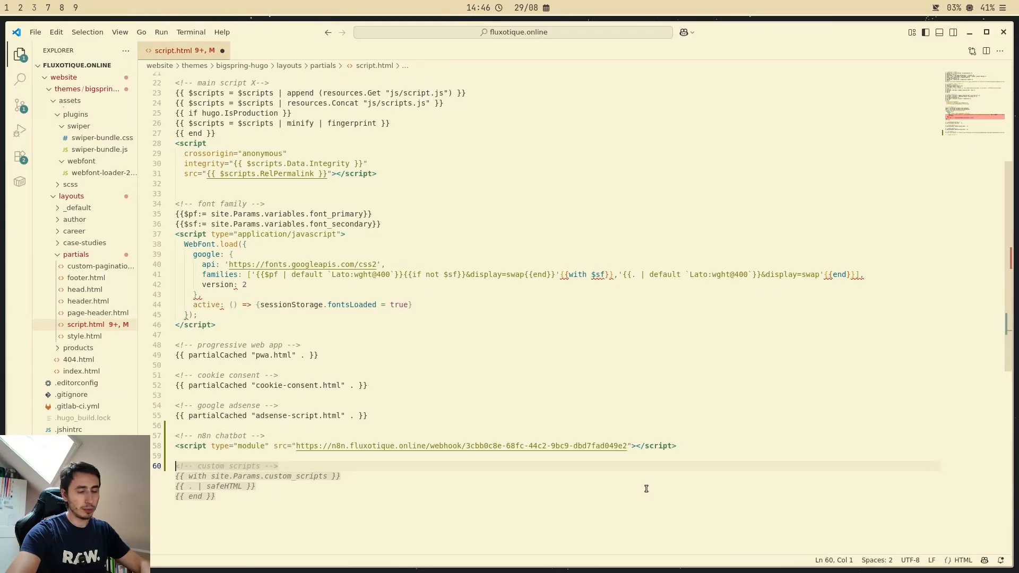
pyautogui.write('<')
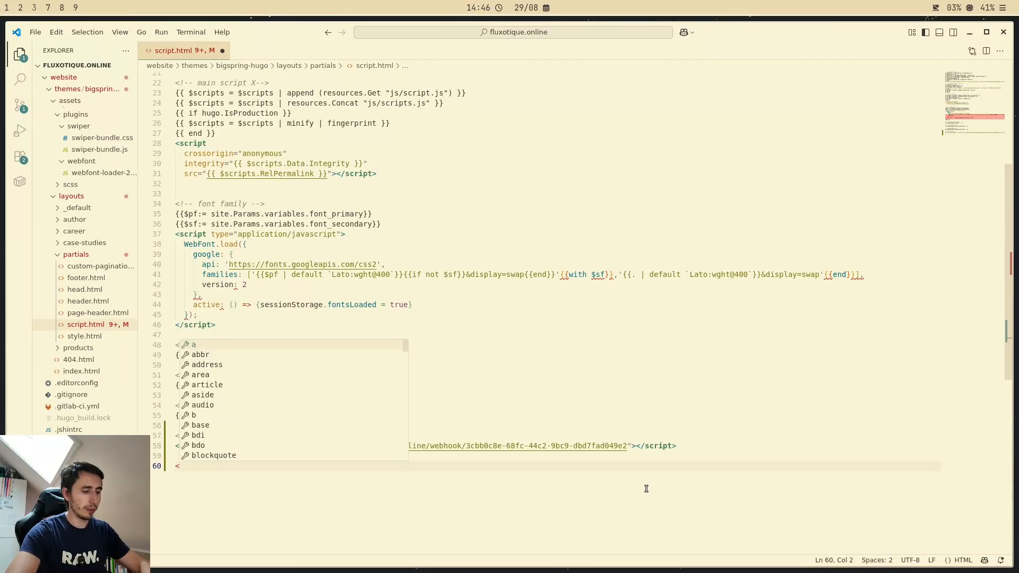
pyautogui.write('head')
pyautogui.press('Return')
pyautogui.press('Return')
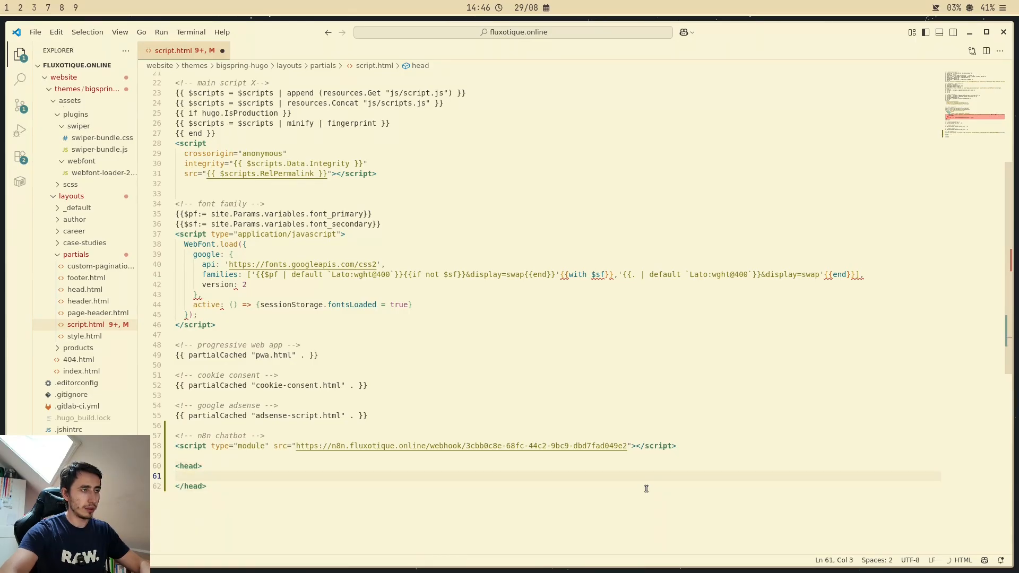
pyautogui.press('End')
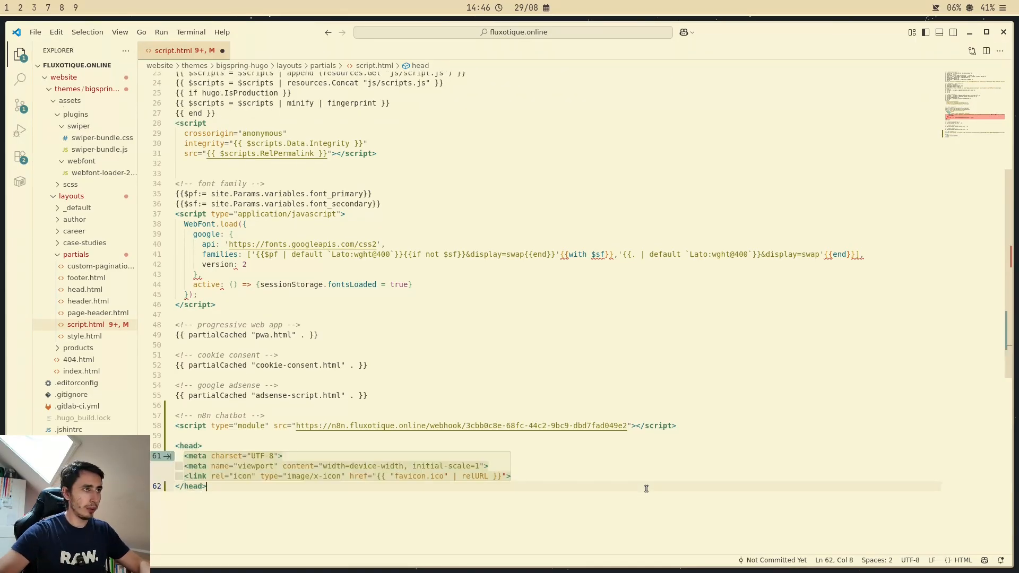
# Step: Add an empty body element below the head element in script.html
pyautogui.press('Return')
pyautogui.press('Return')
pyautogui.write('<body')
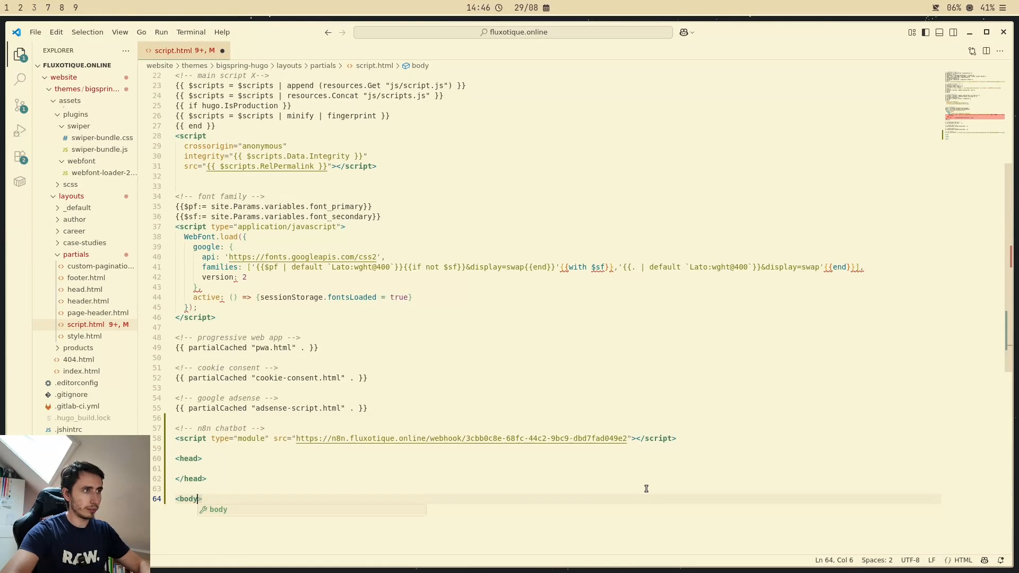
pyautogui.press('Escape')
pyautogui.press('Return')
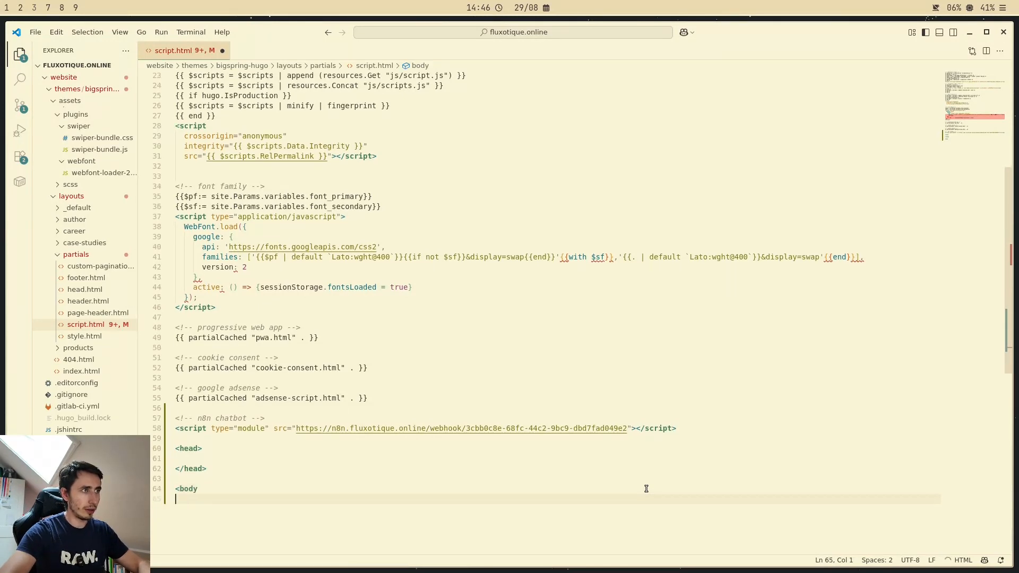
pyautogui.press('BackSpace')
pyautogui.write('>')
pyautogui.press('Return')
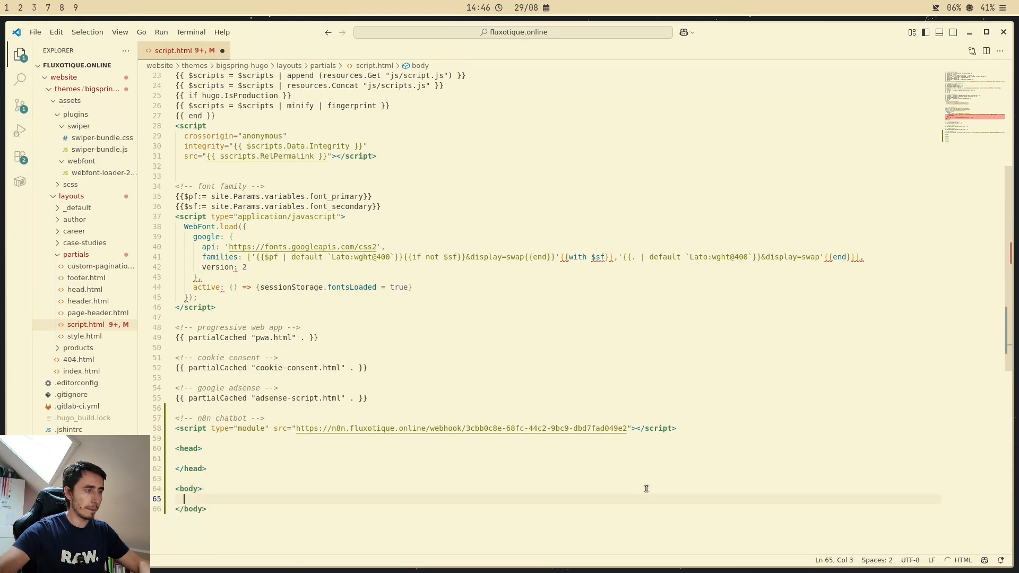
pyautogui.click(298, 538)
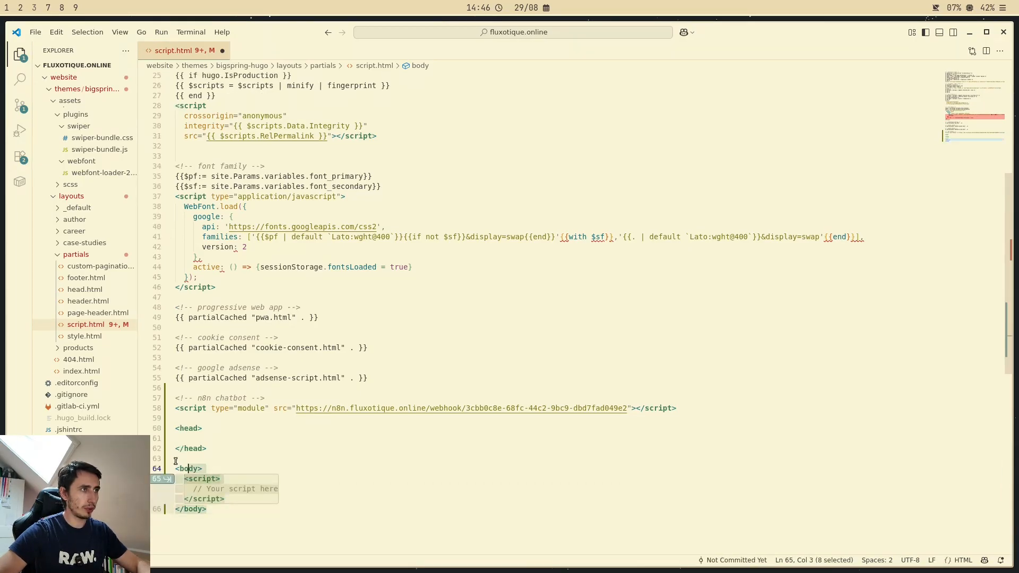
pyautogui.click(265, 429)
pyautogui.click(281, 531)
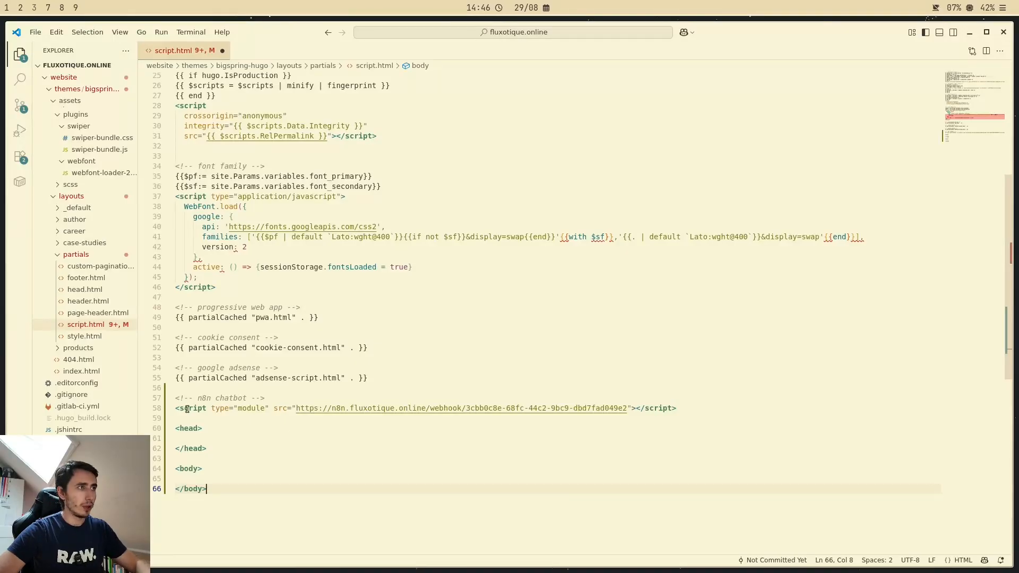
# Step: Copy the n8n chatbot module script line into the sample body element
pyautogui.moveTo(175, 409); pyautogui.dragTo(681, 413)
pyautogui.hotkey('ctrl', 'c')
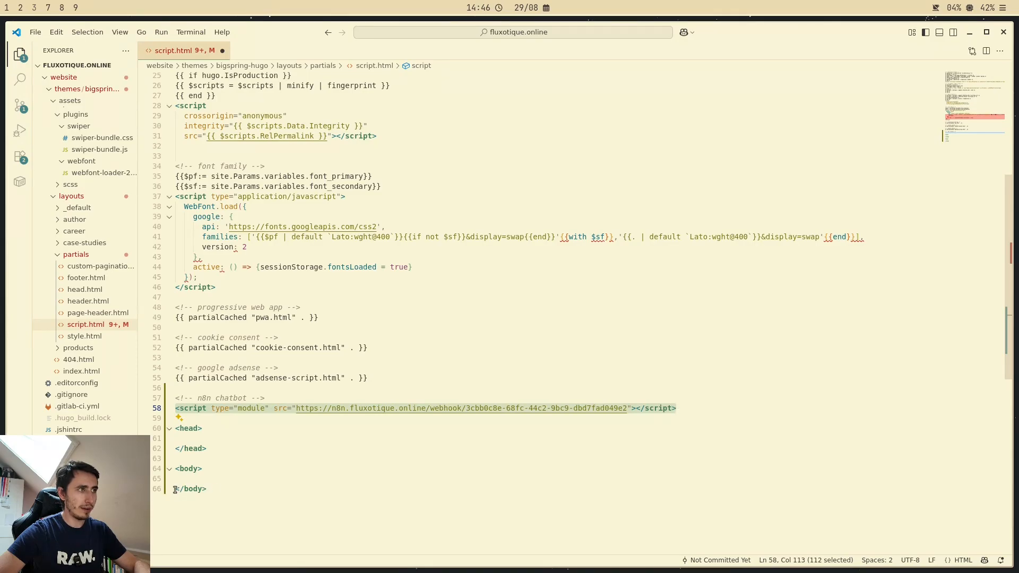
pyautogui.click(218, 489)
pyautogui.click(204, 477)
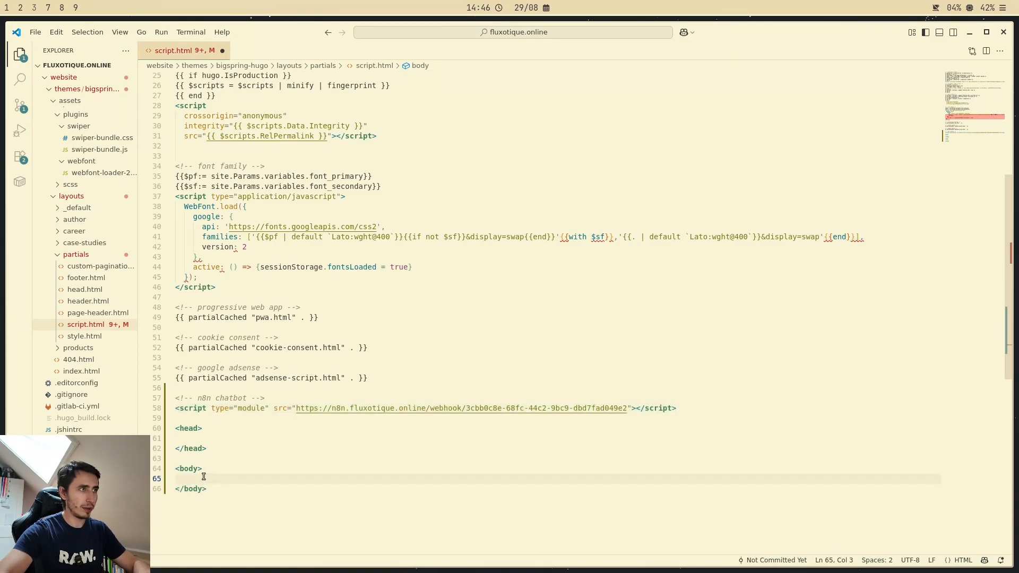
pyautogui.hotkey('ctrl', 'v')
# Step: Insert an empty a element above the copied script line in the body, separated from it by a blank line
pyautogui.click(215, 472)
pyautogui.press('Return')
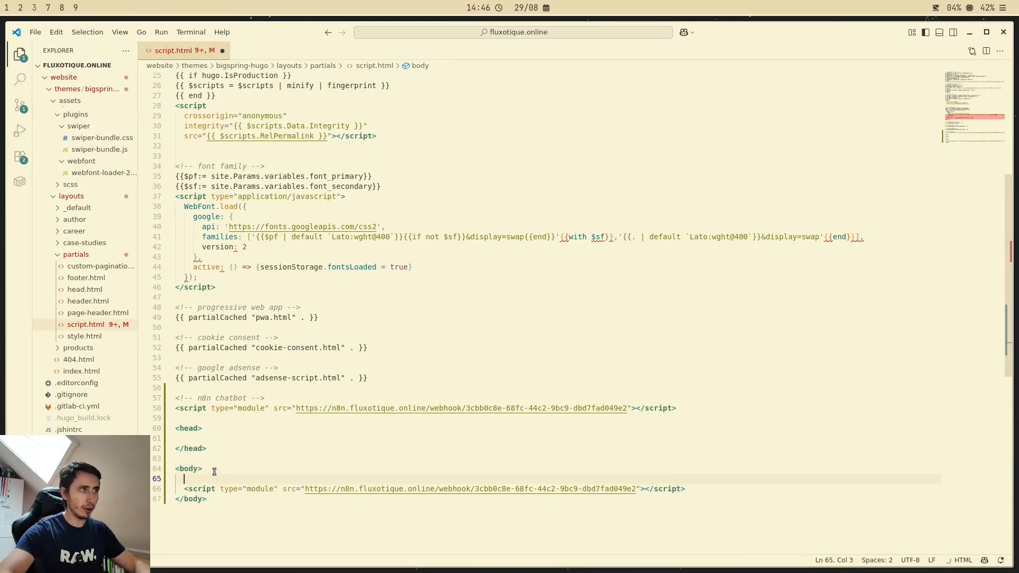
pyautogui.write('<a>')
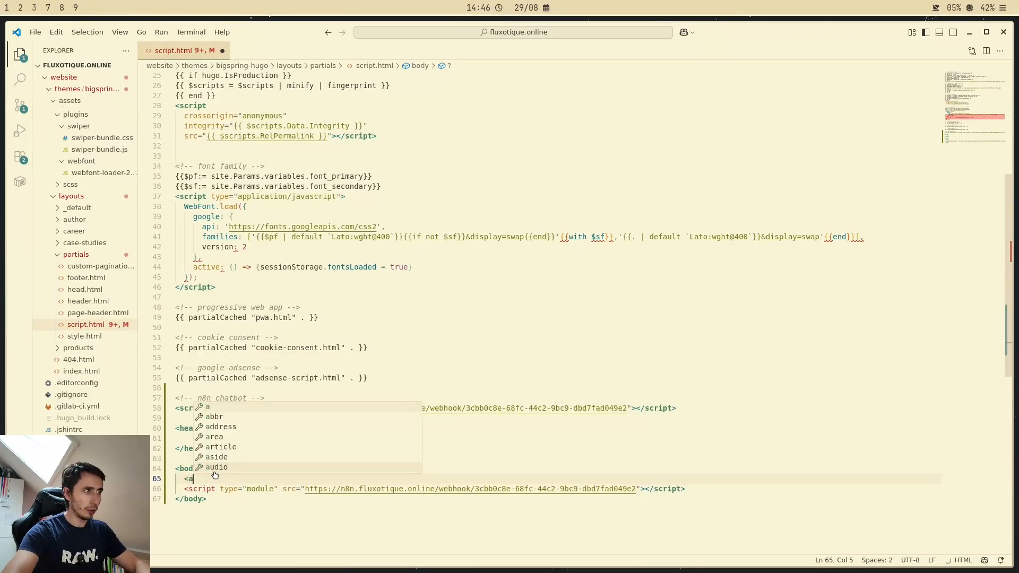
pyautogui.press('Return')
pyautogui.press('BackSpace')
pyautogui.press('BackSpace')
pyautogui.press('BackSpace')
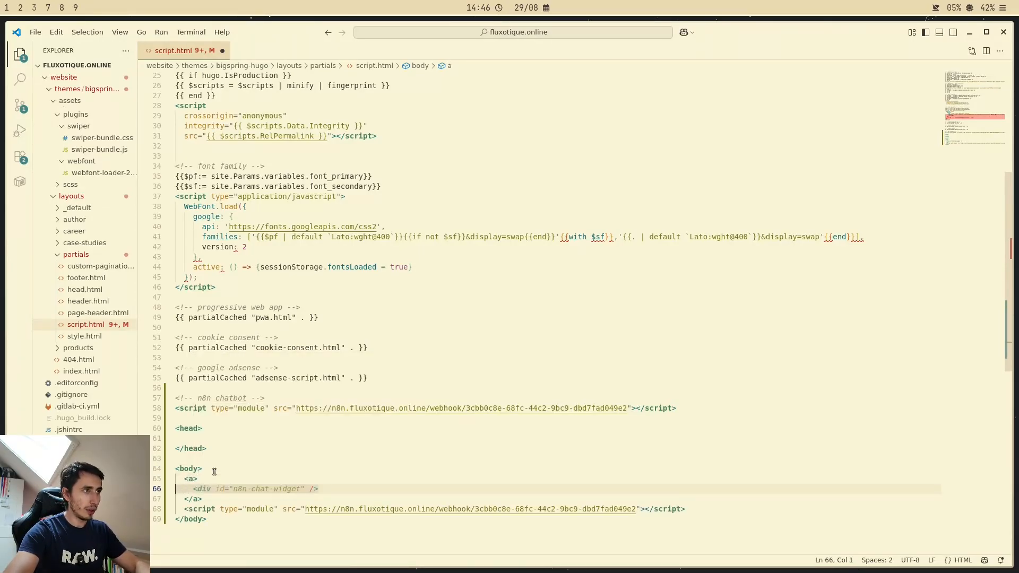
pyautogui.press('Down')
pyautogui.press('End')
pyautogui.press('Return')
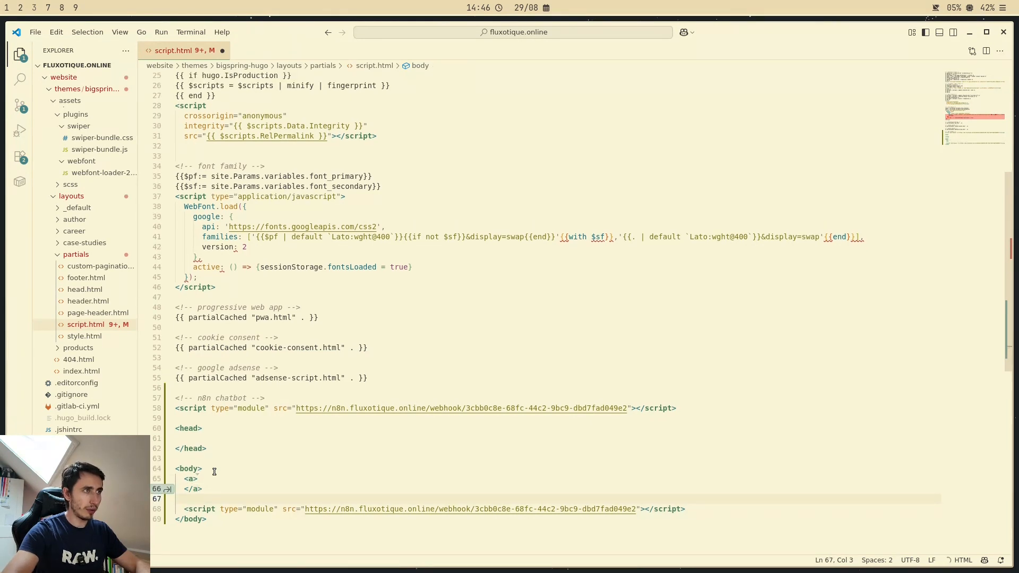
# Step: Delete the sample head and body elements and the blank lines after the original n8n chatbot script line
pyautogui.moveTo(181, 510); pyautogui.dragTo(694, 510)
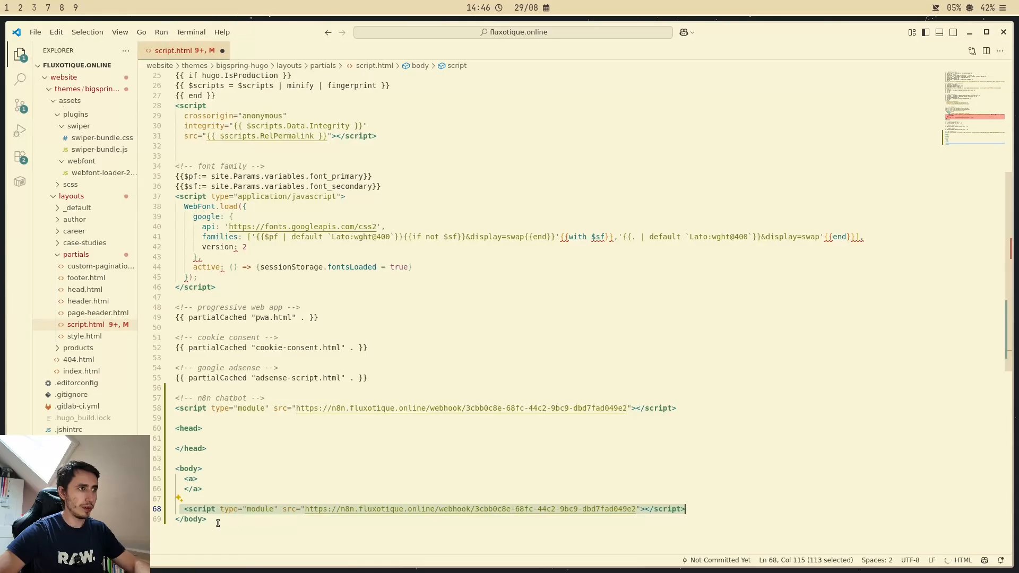
pyautogui.moveTo(218, 523); pyautogui.dragTo(173, 428)
pyautogui.press('BackSpace')
pyautogui.press('BackSpace')
pyautogui.press('BackSpace')
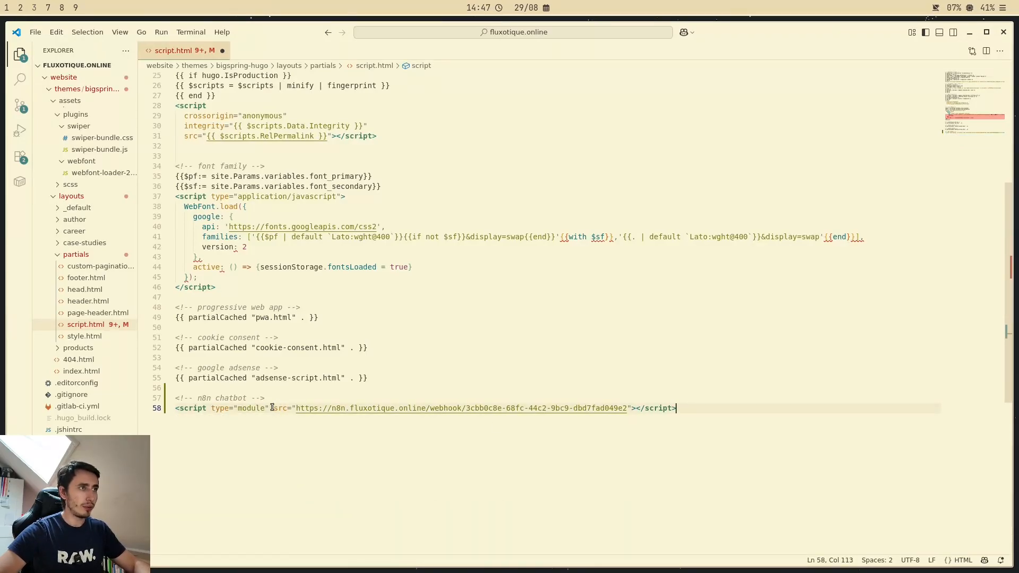
# Step: Highlight the script's webhook URL, switch to n8n to copy the Webhook node's Production URL, and save the workflow
pyautogui.moveTo(295, 408); pyautogui.dragTo(627, 408)
pyautogui.press('super+2')
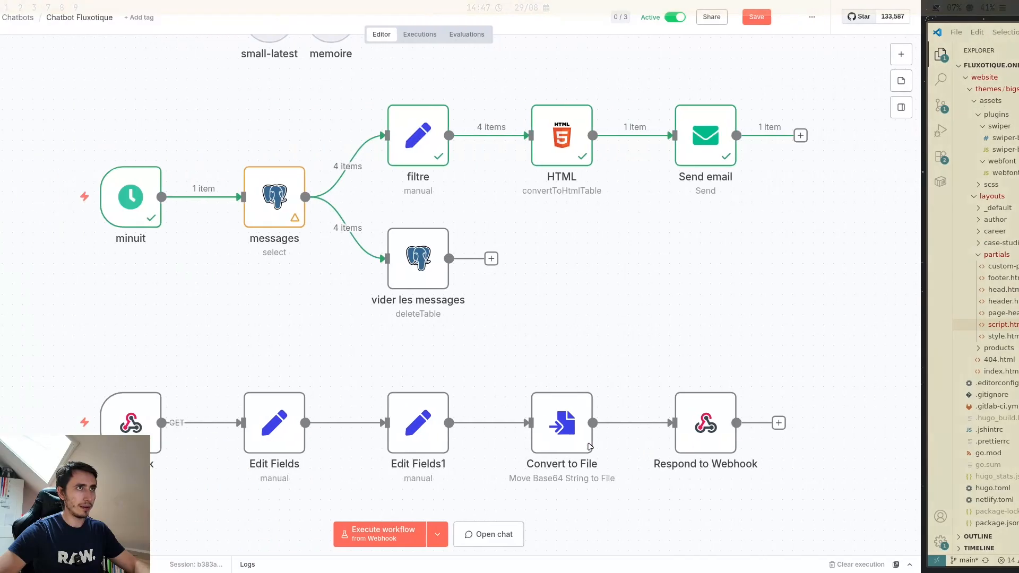
pyautogui.scroll(-1, 637, 321)
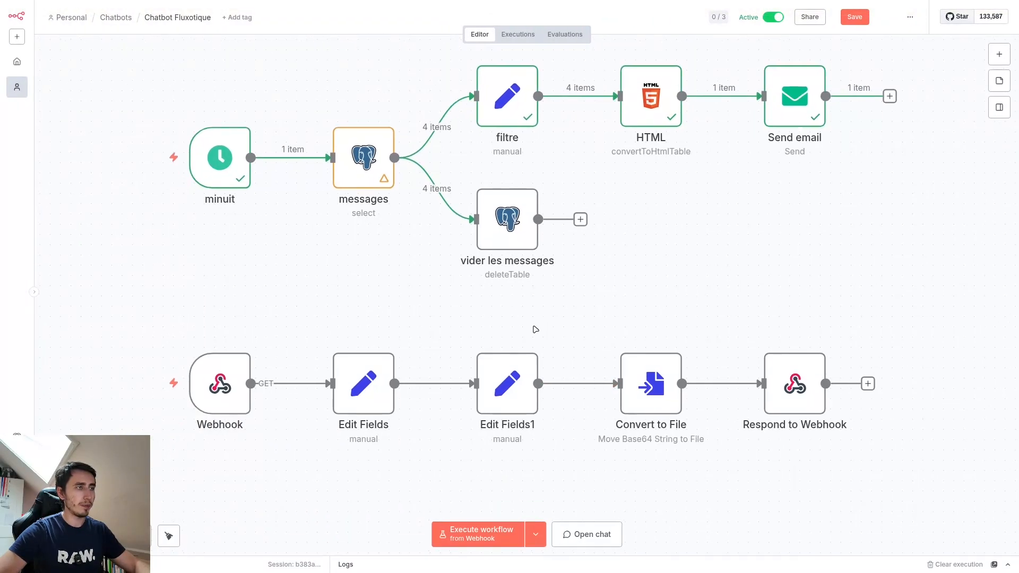
pyautogui.doubleClick(234, 396)
pyautogui.click(478, 91)
pyautogui.click(473, 113)
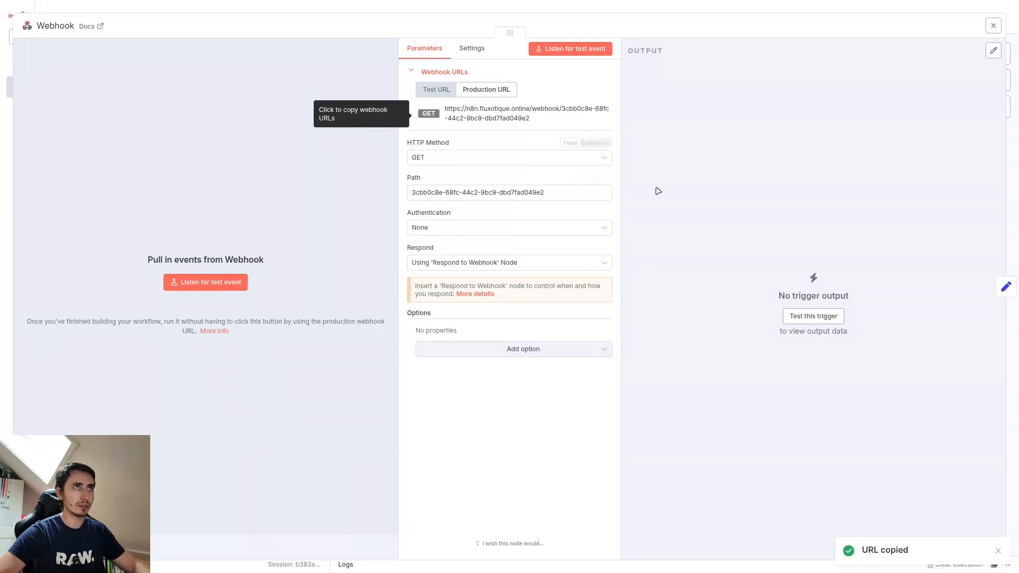
pyautogui.press('Escape')
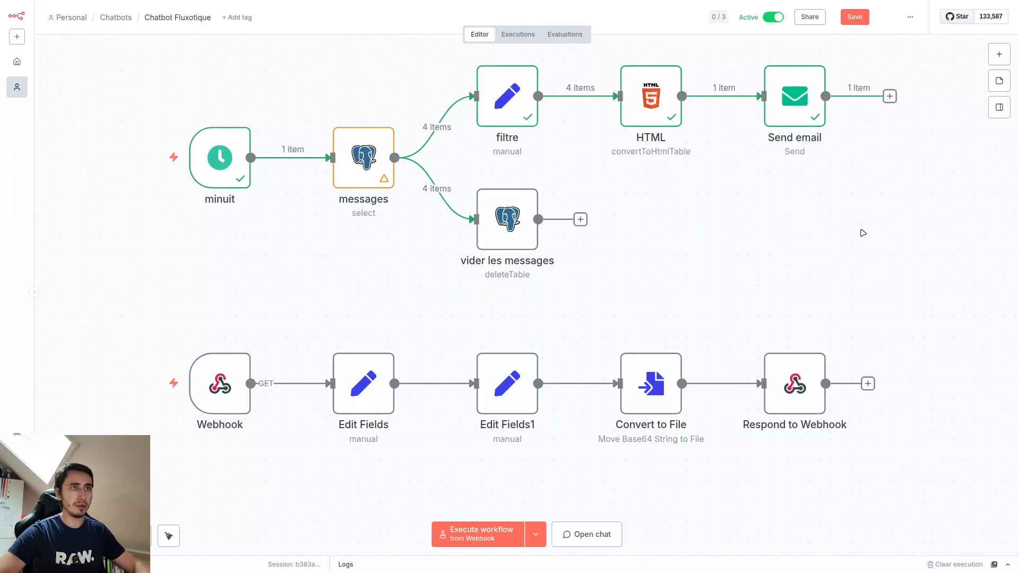
pyautogui.click(852, 19)
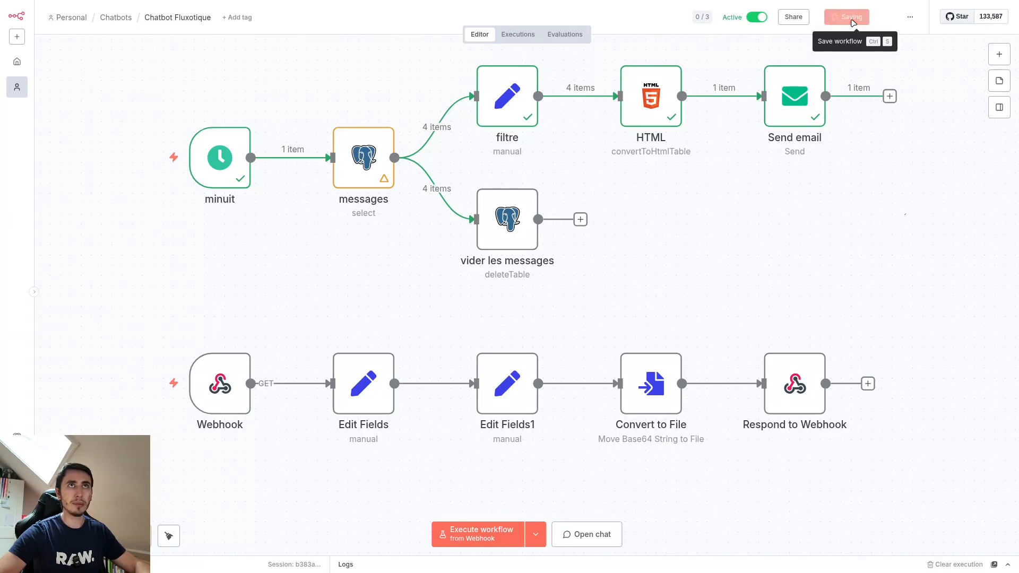